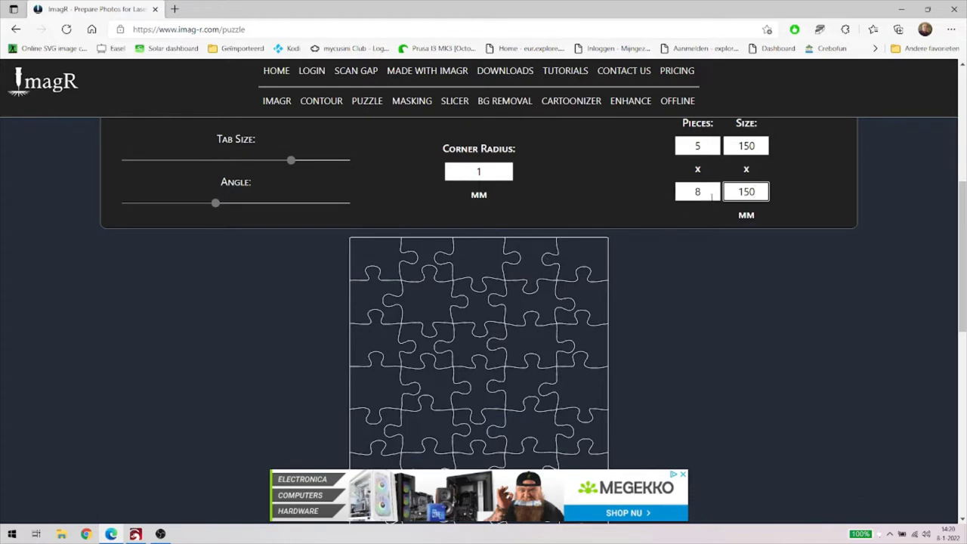
Set the puzzle's second piece count to 5 for a 5 by 5 layout.
left_click(711, 194)
left_click_drag(706, 193, 669, 198)
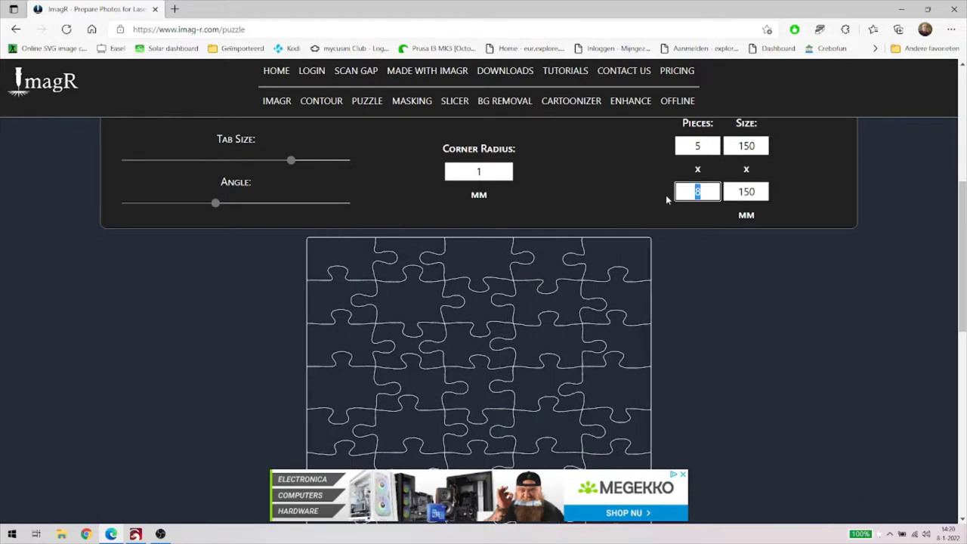
type("5")
key("Tab")
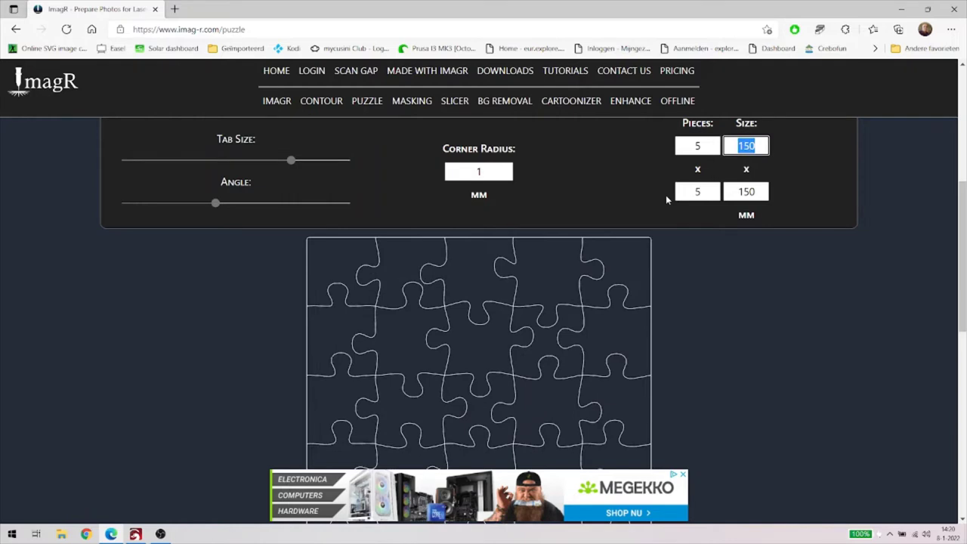
Download the puzzle as an SVG and save it as jigsaw.svg in the Nieuwe map folder on the desktop.
left_click_drag(963, 226, 964, 305)
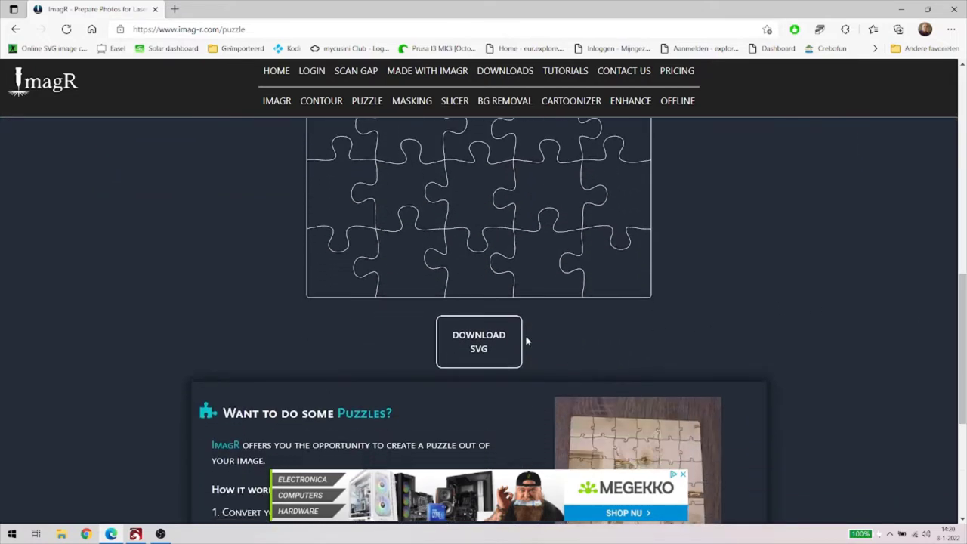
left_click(467, 345)
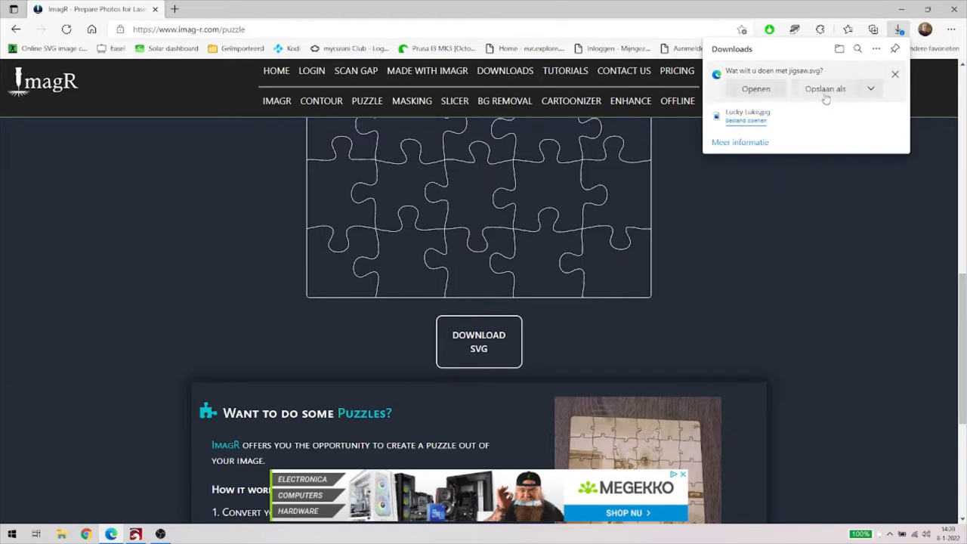
left_click(827, 90)
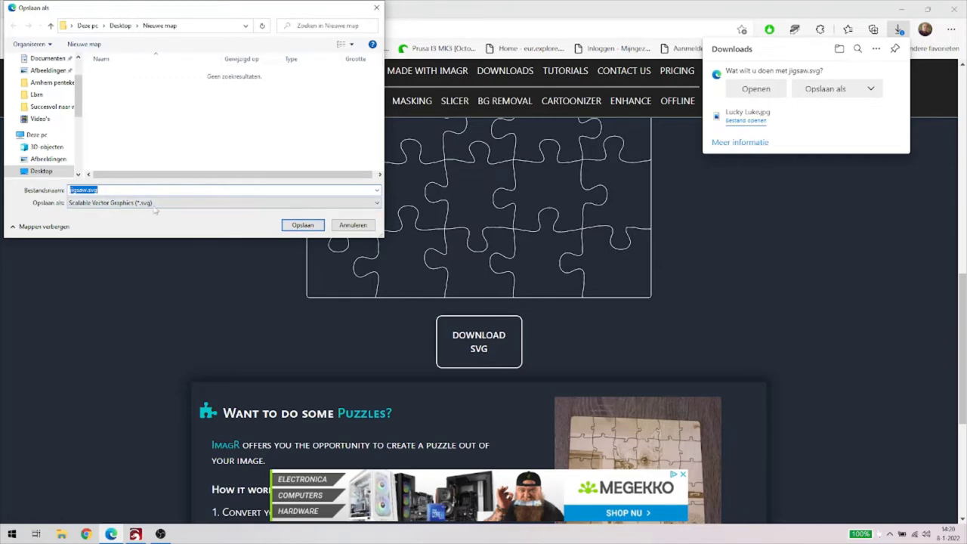
left_click(302, 225)
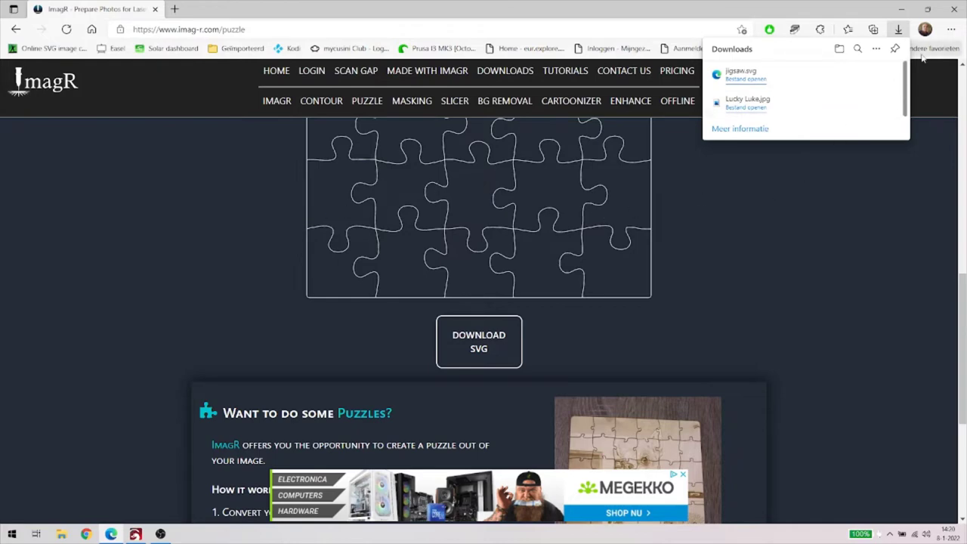
Close the browser, switch to LightBurn and draw a rectangle about 202 by 188.5 mm near the middle of the work area.
left_click(954, 9)
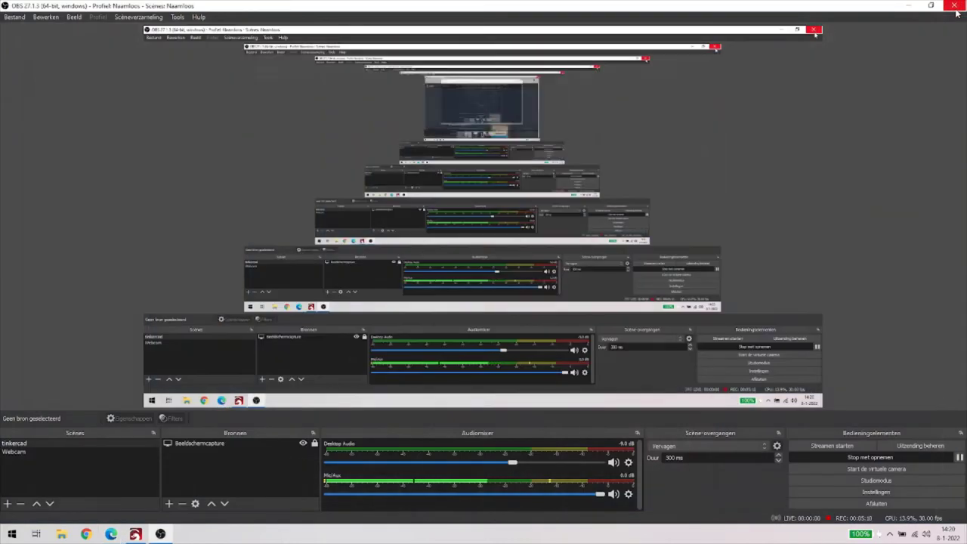
left_click(136, 535)
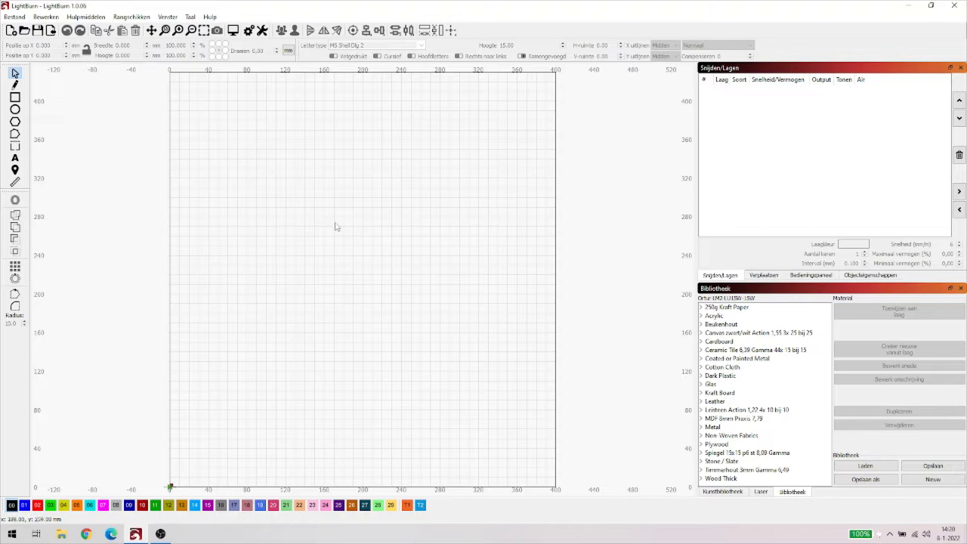
left_click(15, 98)
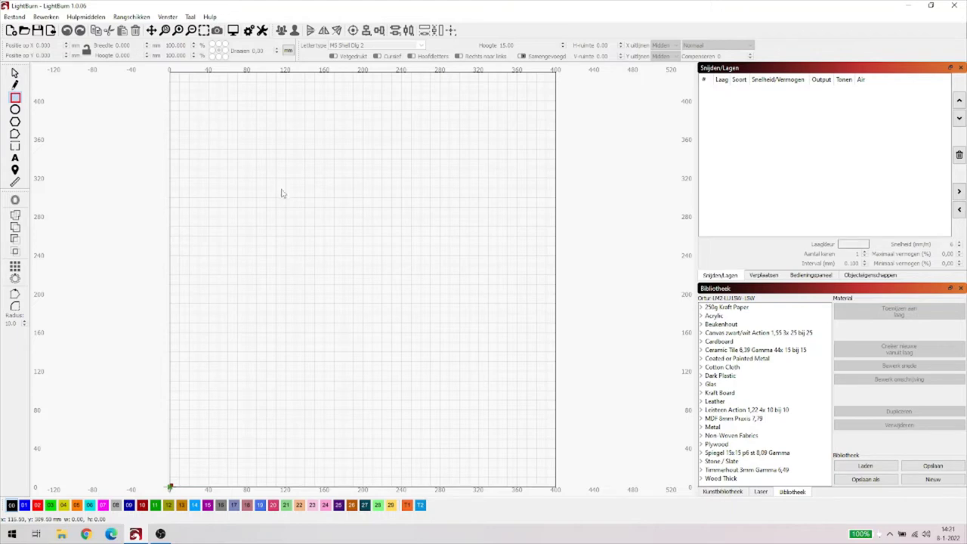
mouse_move(276, 189)
left_mouse_down()
mouse_move(372, 237)
mouse_move(449, 294)
mouse_move(472, 371)
left_mouse_up()
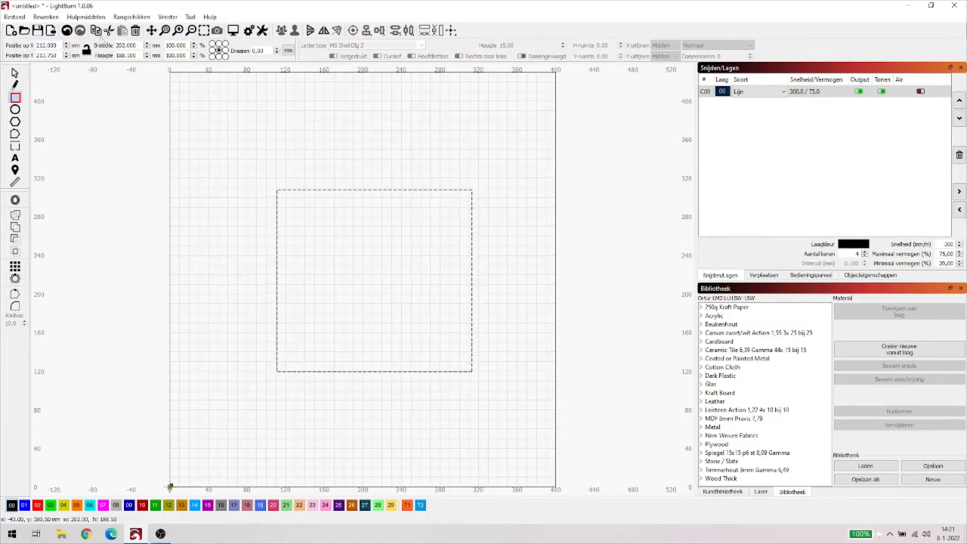
Set the rectangle's width and height to 200 mm each.
triple_click(138, 46)
type("200")
key("Tab")
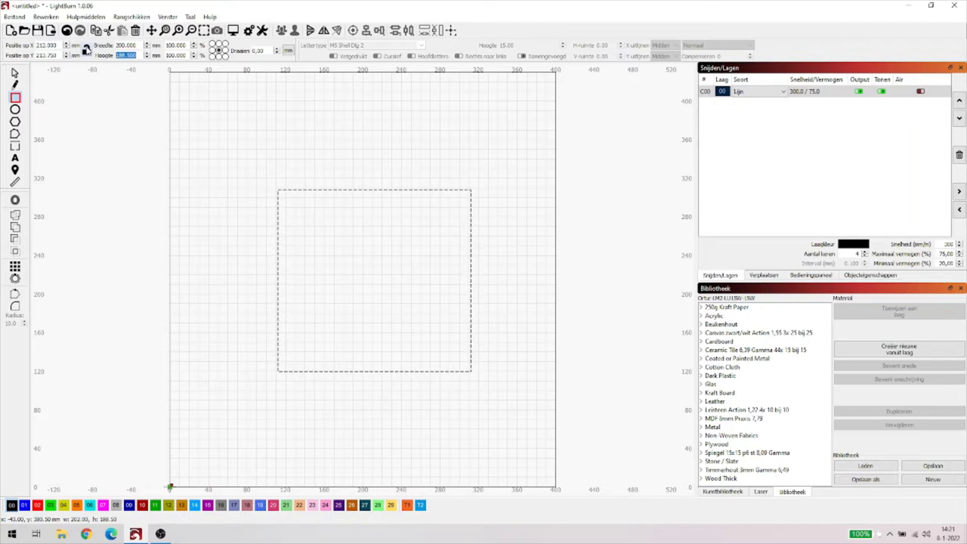
type("200")
key("Tab")
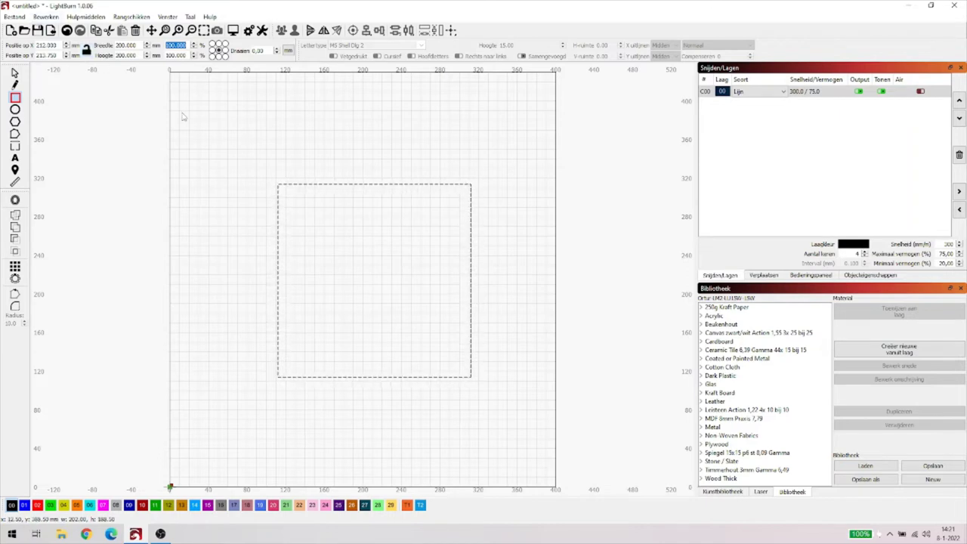
Position the centre of the 200 mm square at X 200 and Y 215 mm.
left_click(14, 73)
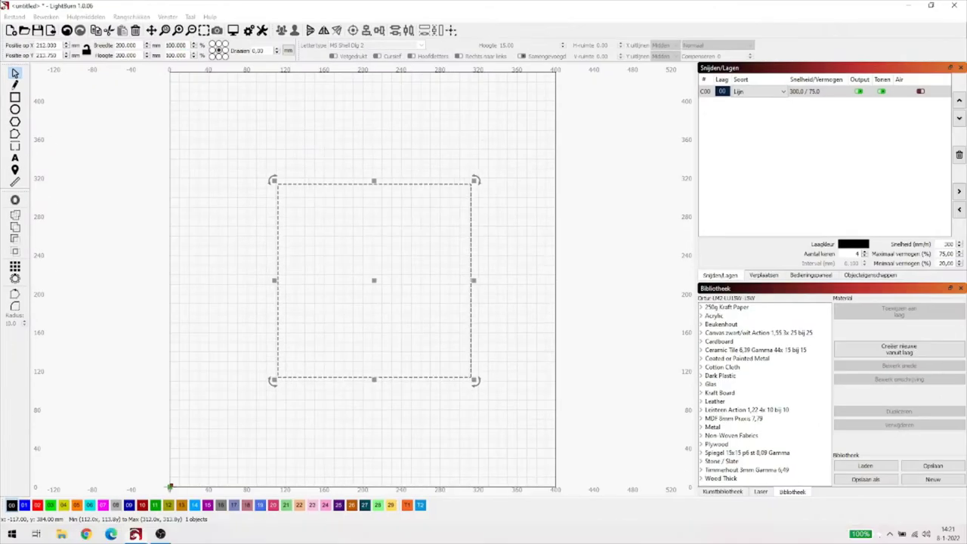
left_click(56, 45)
type("200")
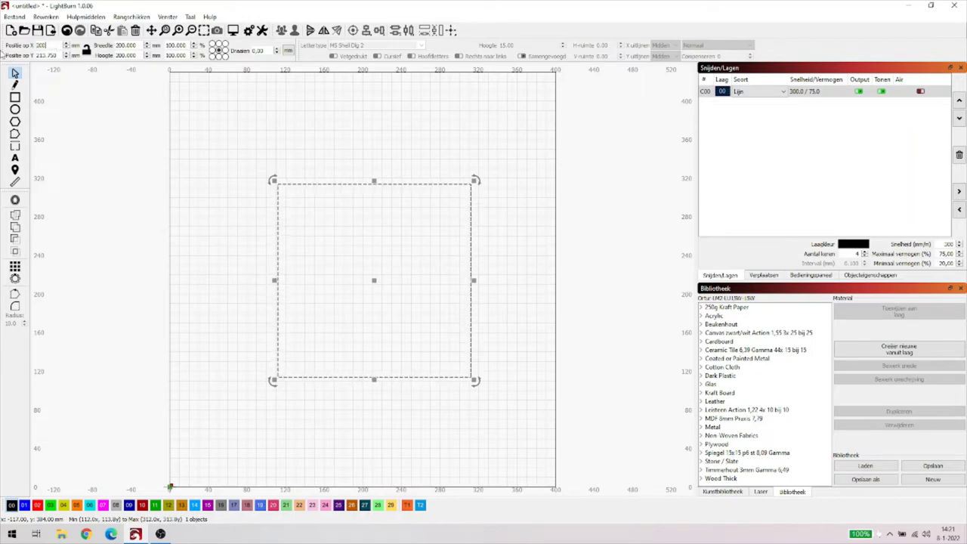
key("Tab")
type("20")
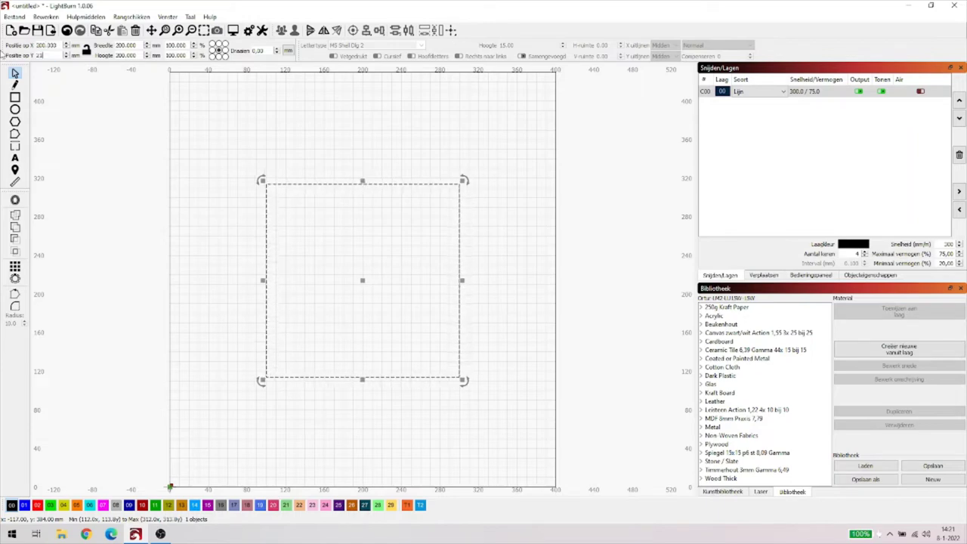
key("Tab")
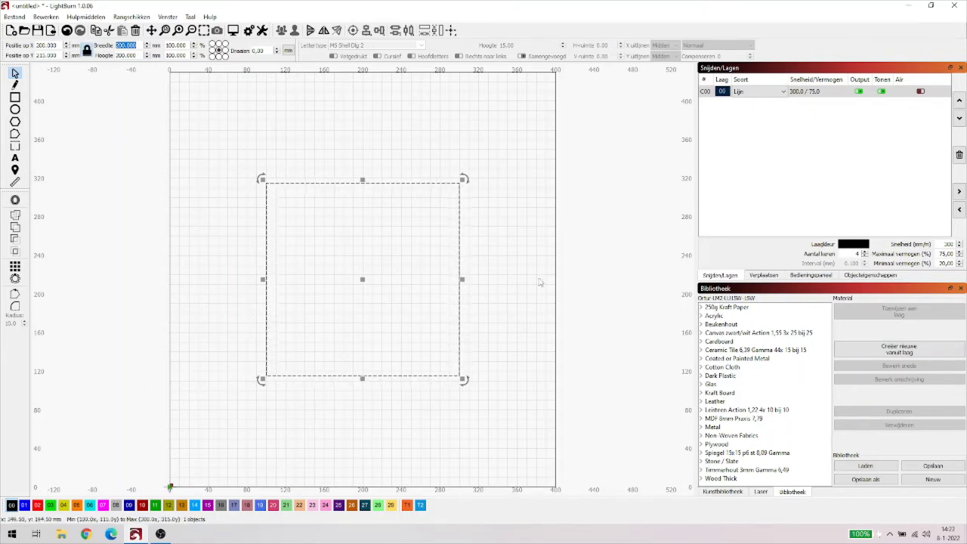
Assign the 200 mm square to tool layer T1 and deselect it.
left_click(747, 92)
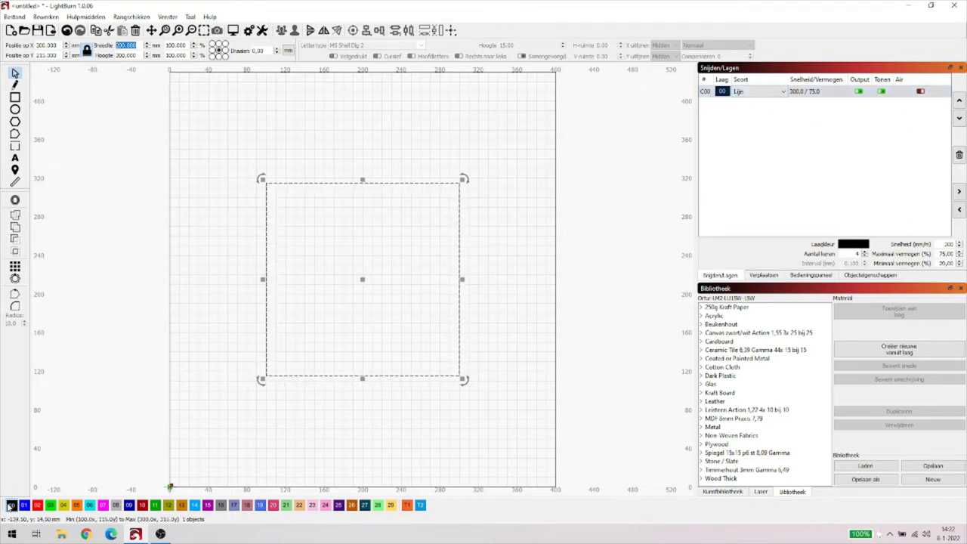
left_click(407, 505)
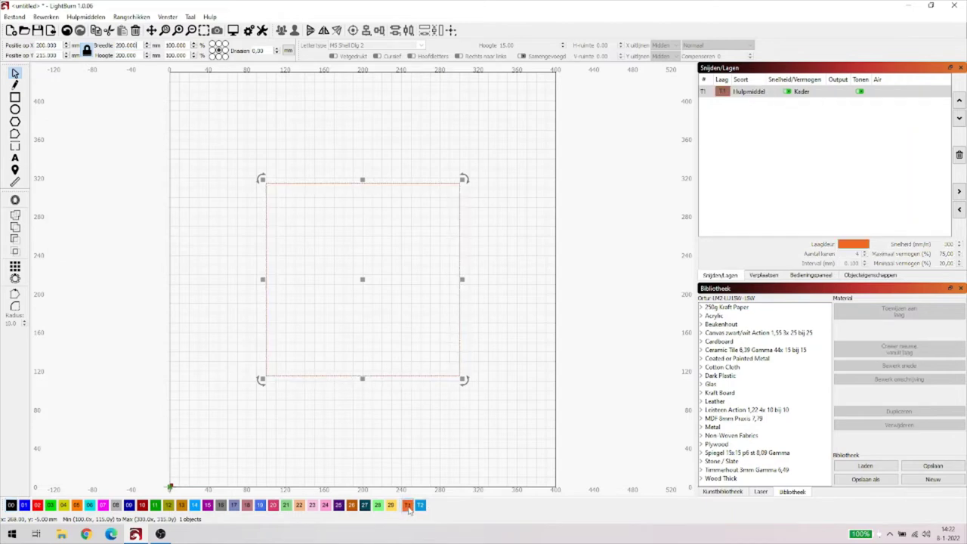
left_click(532, 423)
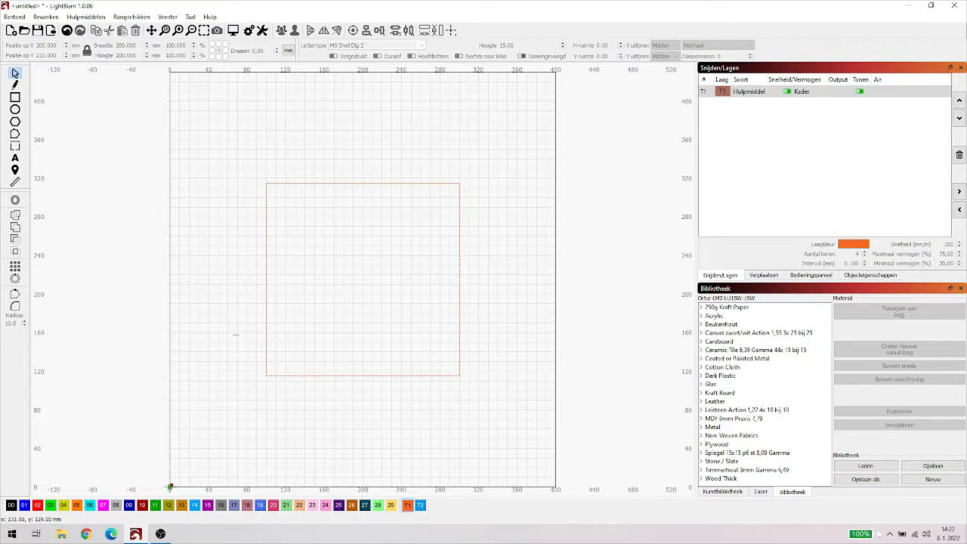
Draw a smaller rectangle about 121 by 116.5 mm inside the 200 mm square.
left_click(15, 97)
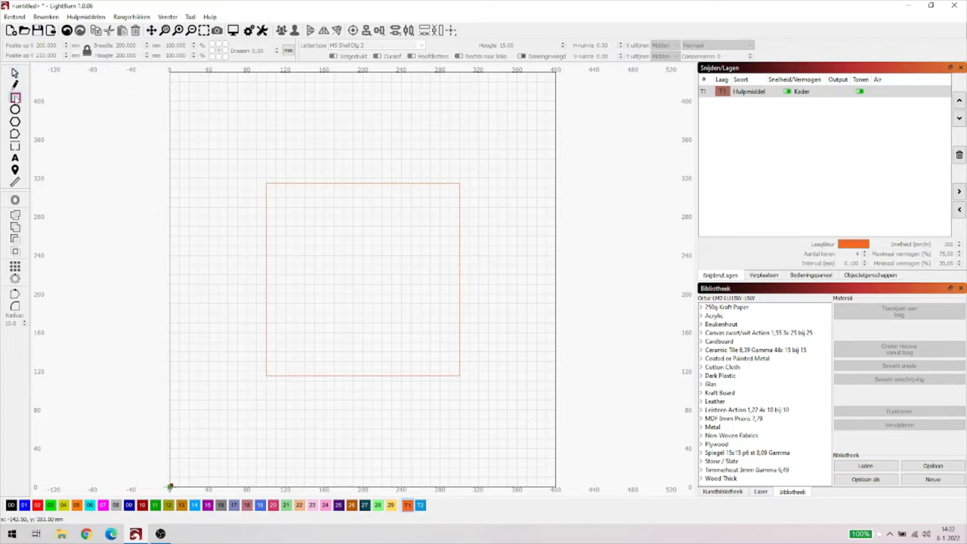
left_click_drag(308, 227, 426, 343)
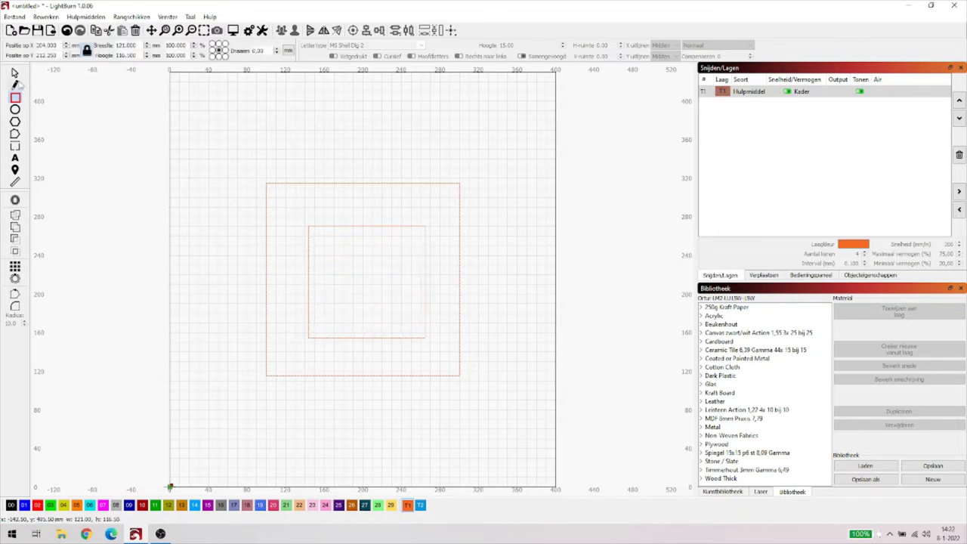
left_click(15, 74)
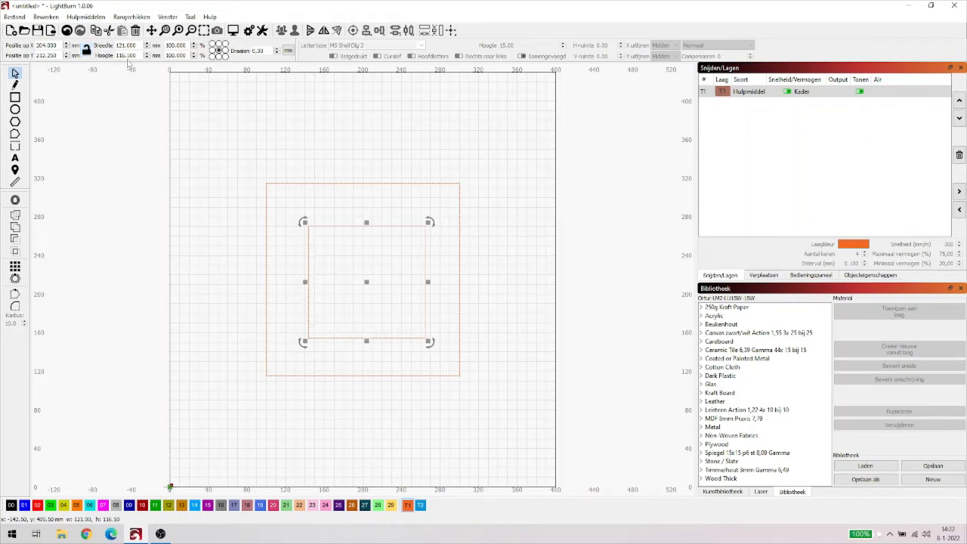
Set the inner rectangle's width and height to 150 mm each.
left_click_drag(140, 45, 82, 48)
type("150")
key("Tab")
type("1")
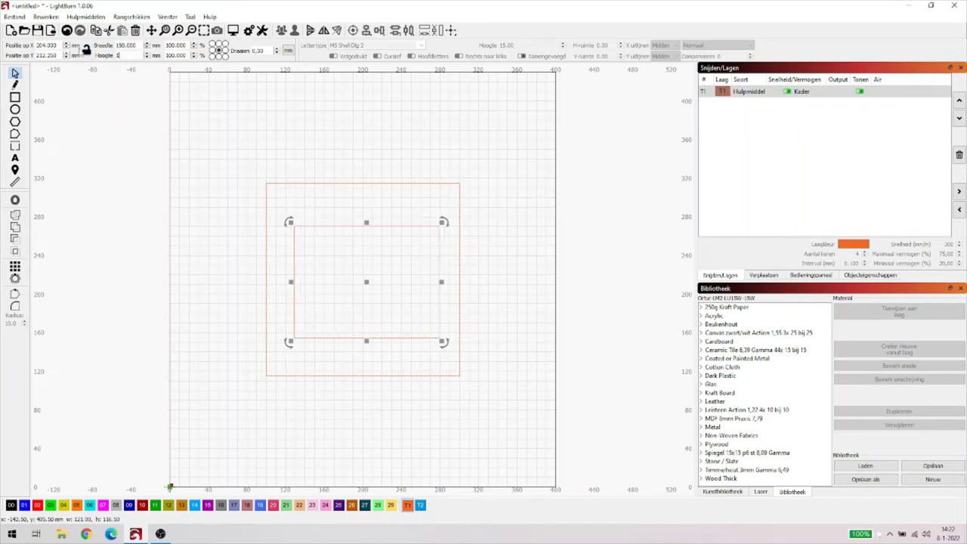
type("50")
key("Tab")
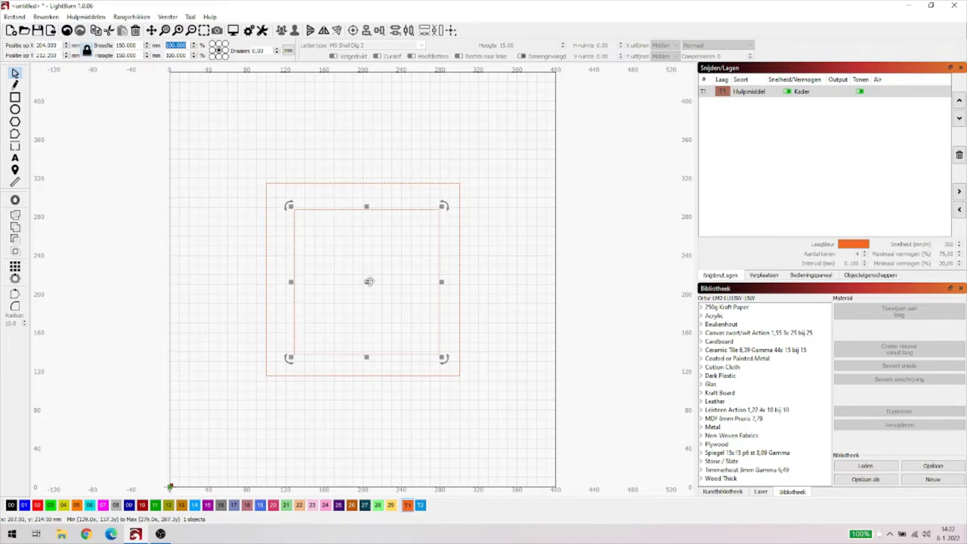
Centre the 150 mm square inside the larger square and assign it to tool layer T2.
mouse_move(371, 281)
left_mouse_down()
mouse_move(476, 285)
mouse_move(361, 290)
mouse_move(361, 277)
left_mouse_up()
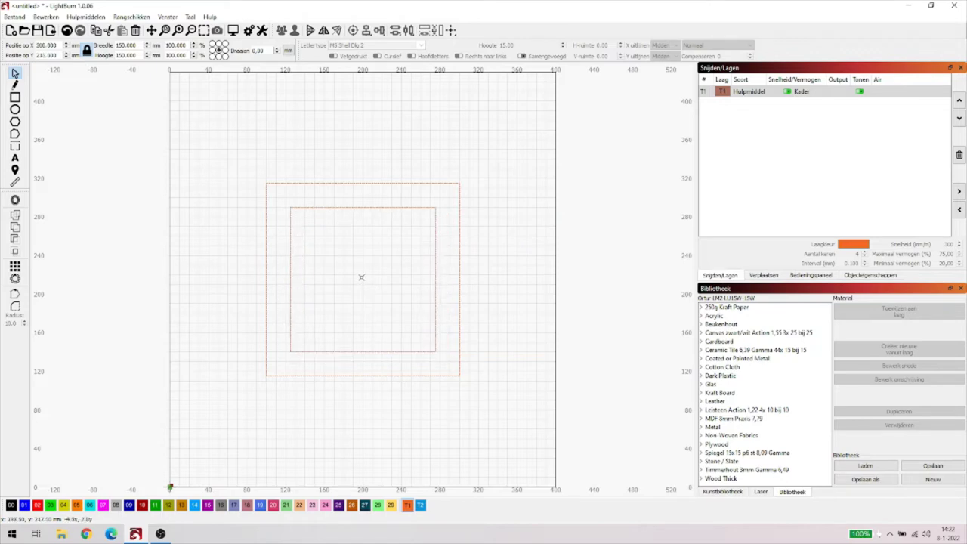
left_click(512, 264)
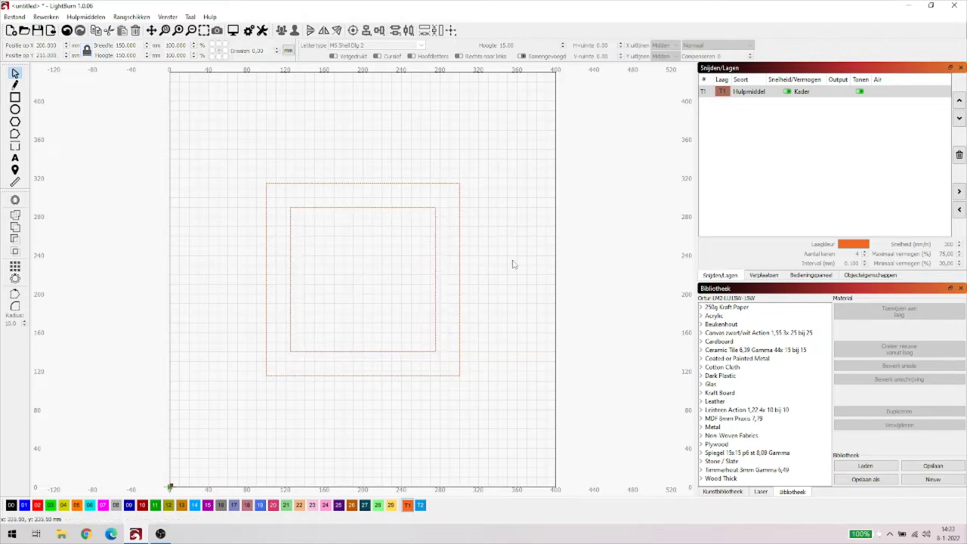
left_click(435, 284)
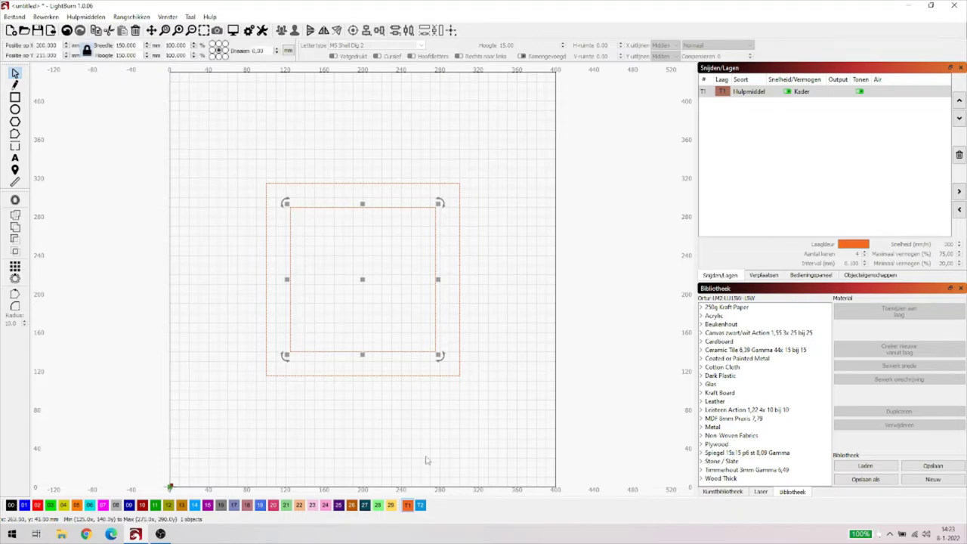
left_click(421, 506)
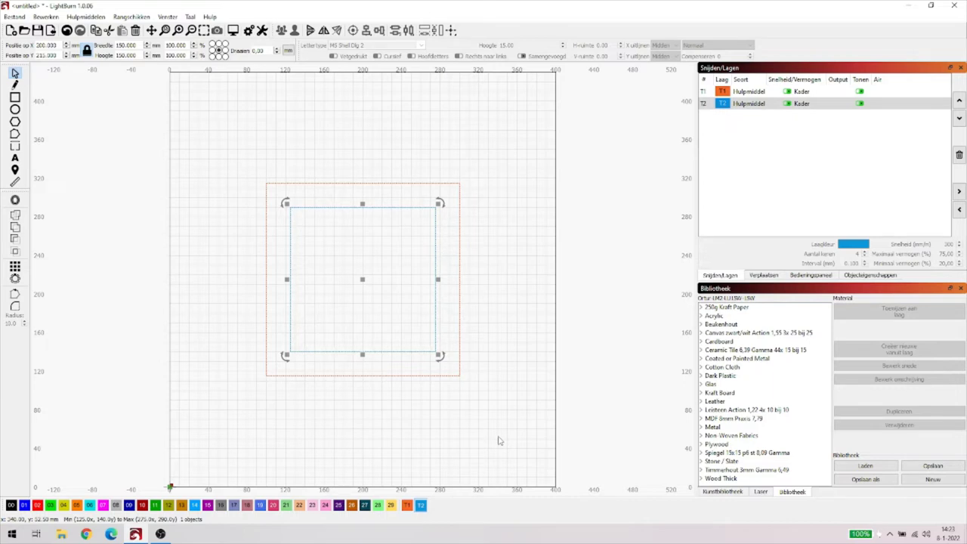
left_click(498, 383)
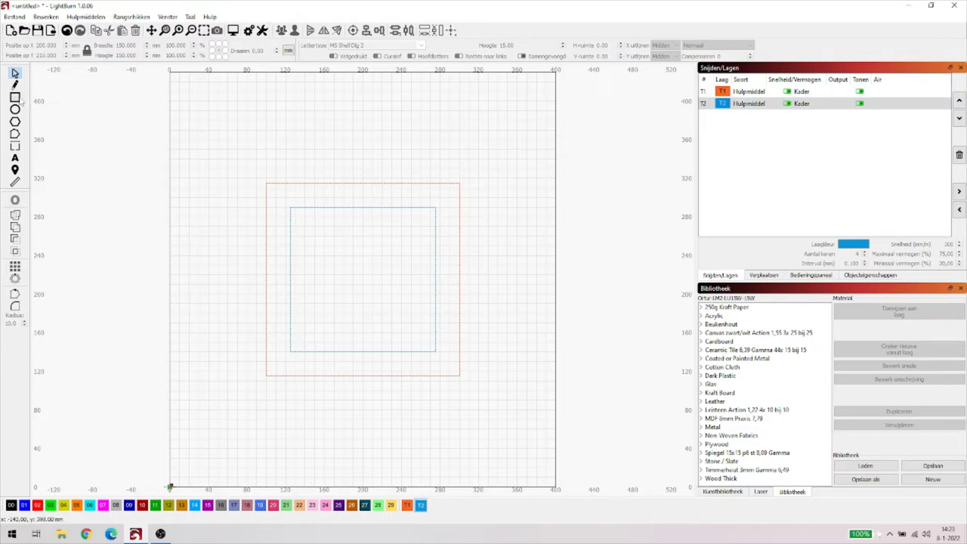
Draw a third rectangle about 187.5 by 187 mm between the two squares and set its size to 190 by 190 mm.
left_click(14, 98)
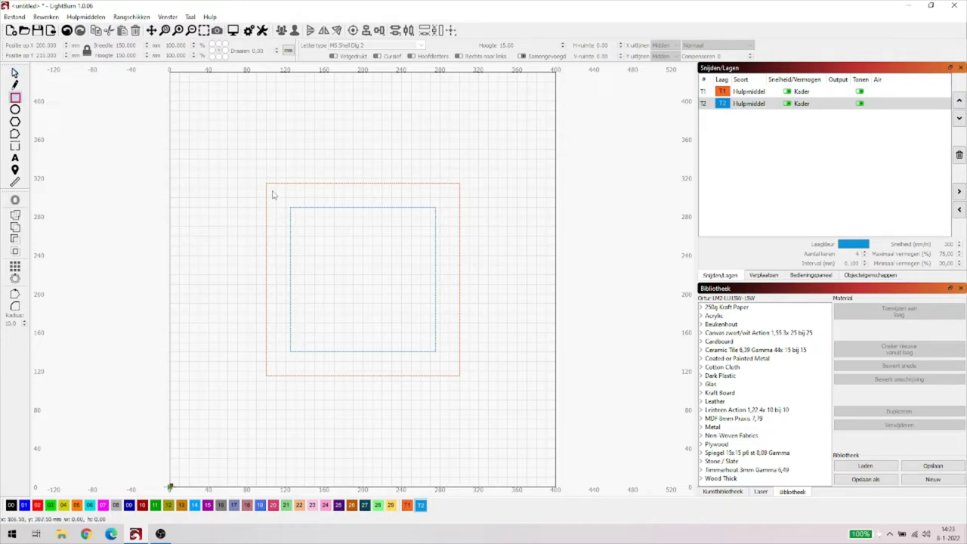
left_click_drag(273, 195, 452, 371)
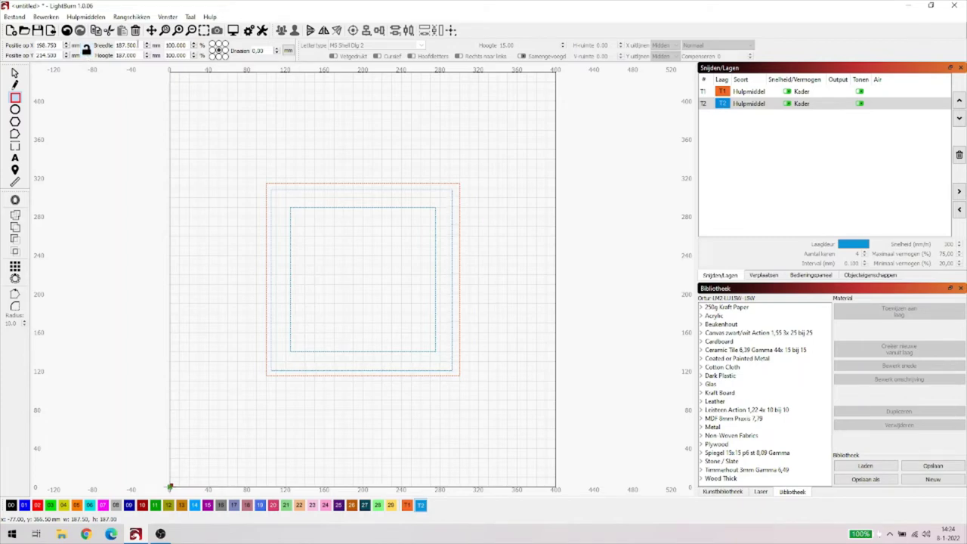
left_click_drag(137, 45, 97, 46)
type("18")
key("BackSpace")
type("90")
key("Return")
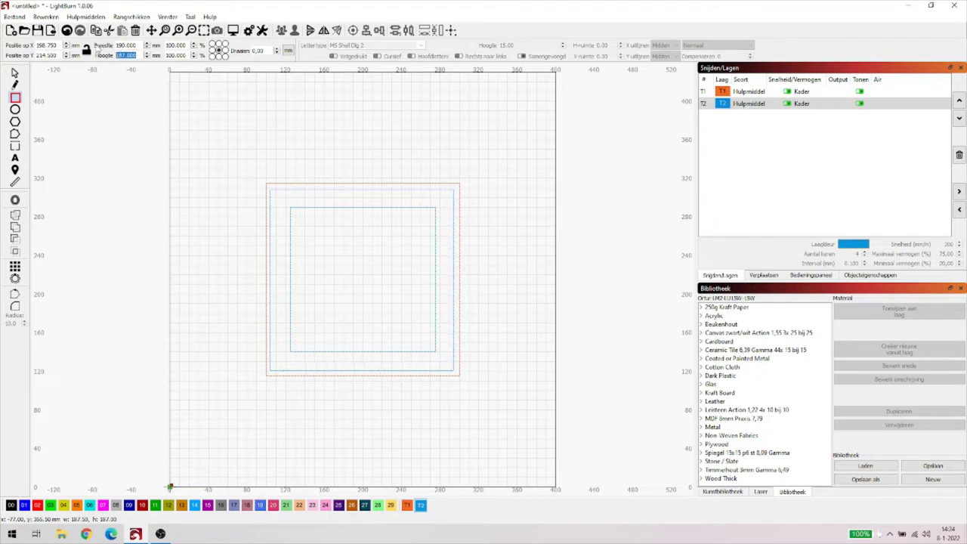
key("Tab")
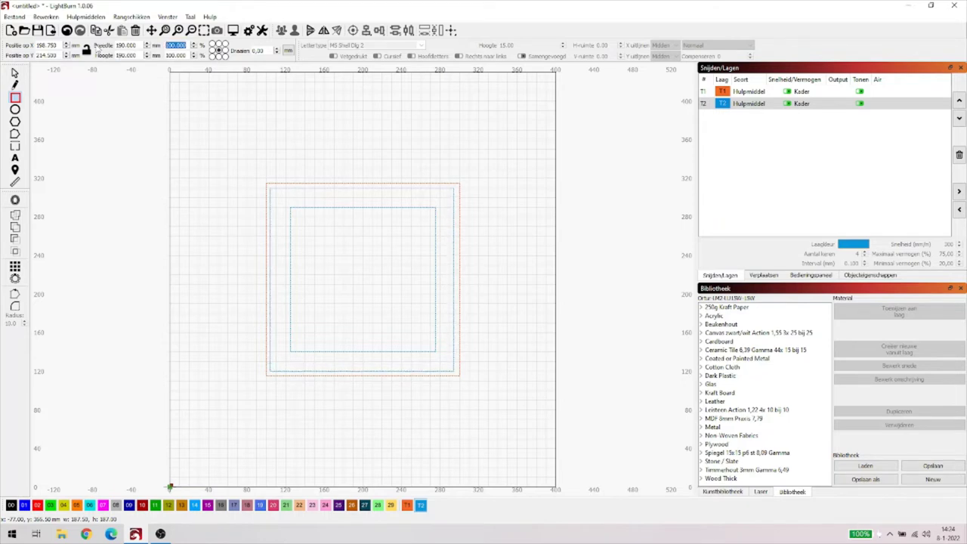
Move the 190 mm square so that it is centred on the other two squares.
left_click(14, 71)
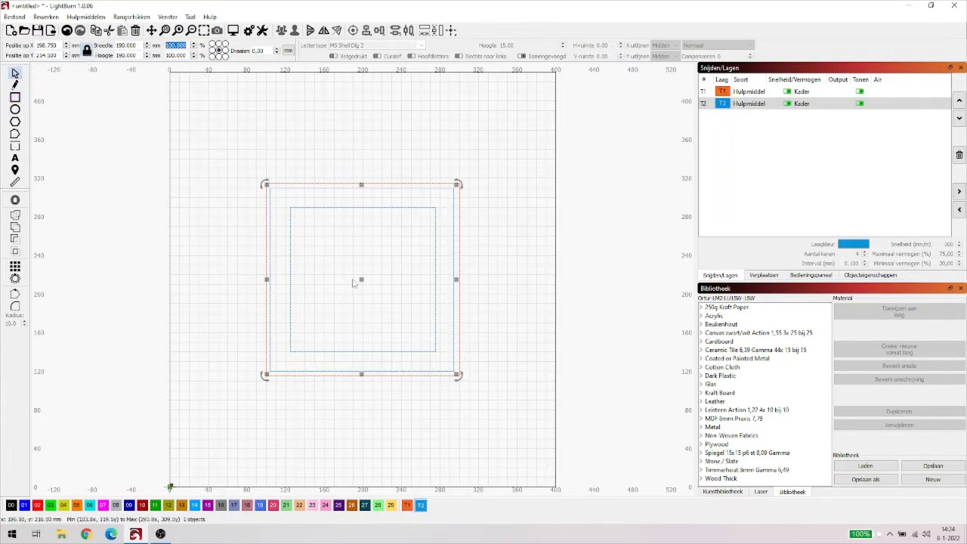
mouse_move(352, 283)
left_mouse_down()
mouse_move(506, 274)
mouse_move(391, 288)
mouse_move(364, 279)
left_mouse_up()
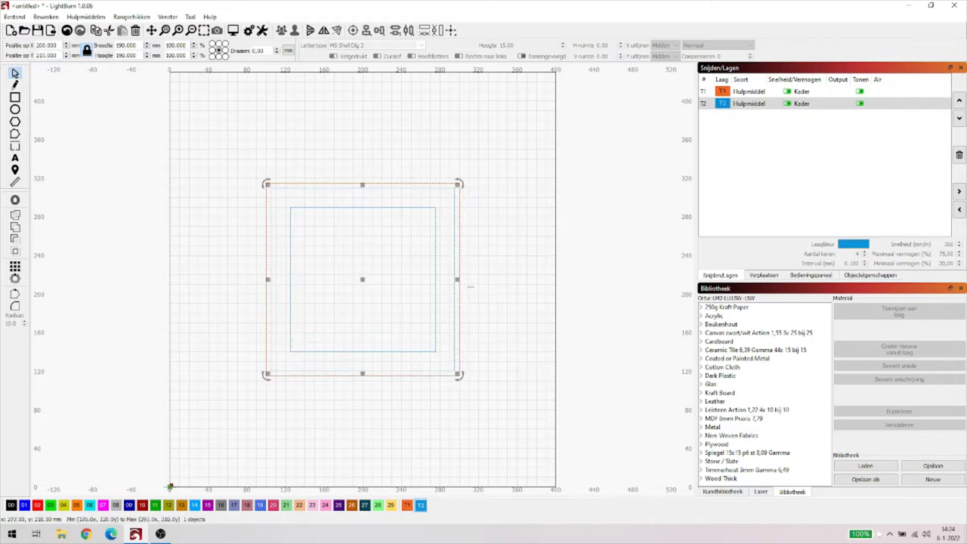
Assign the 190 mm square between the two guide squares to cut layer 00.
left_click(512, 264)
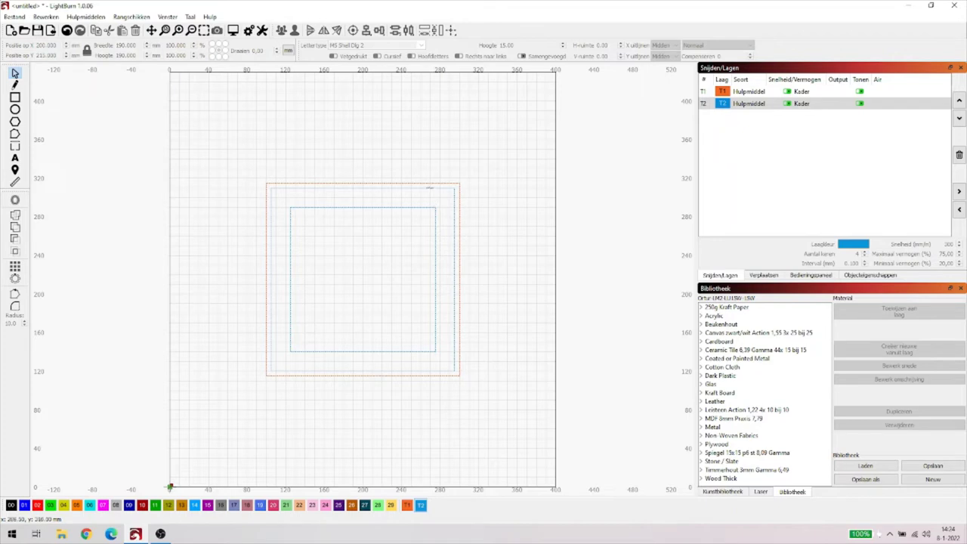
left_click(430, 186)
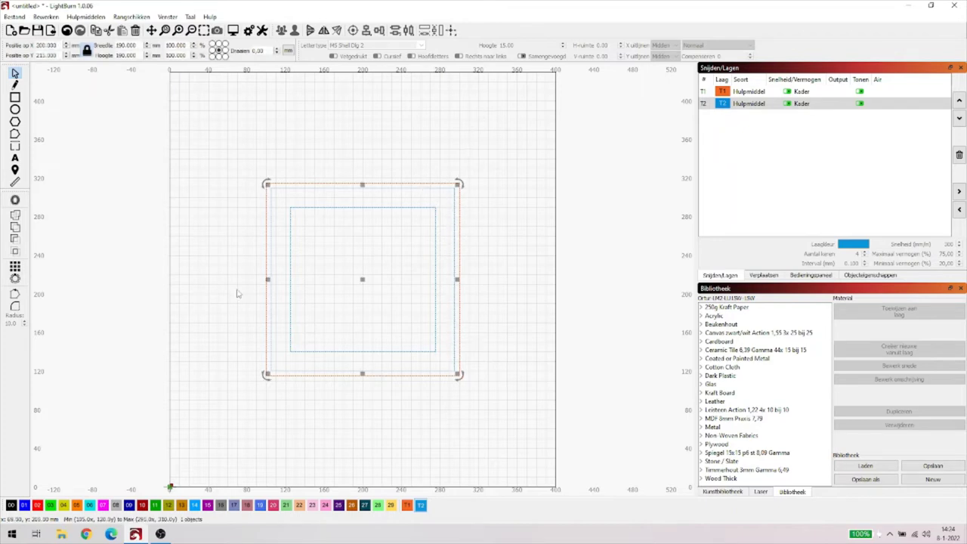
left_click(10, 505)
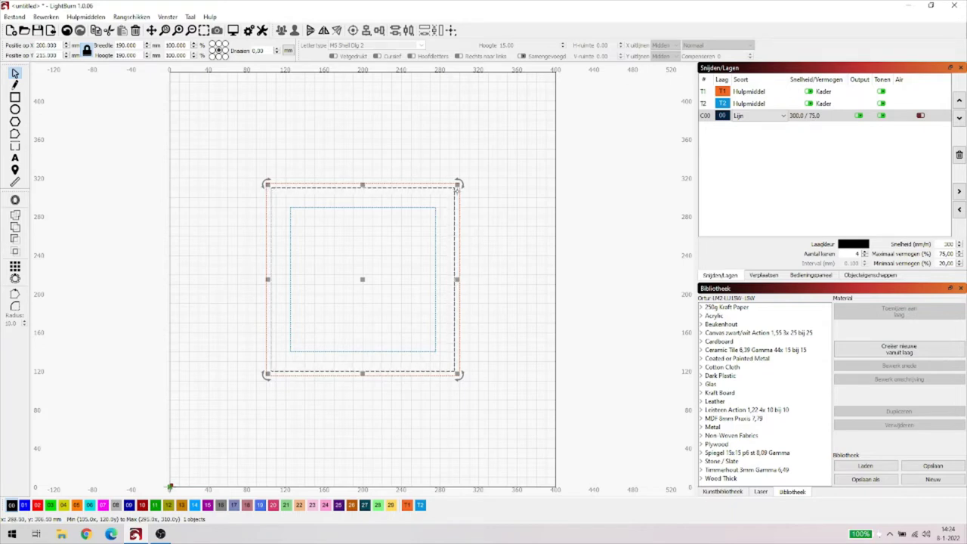
Round all four corners of the 190 mm square with a 10 mm radius.
left_click(15, 307)
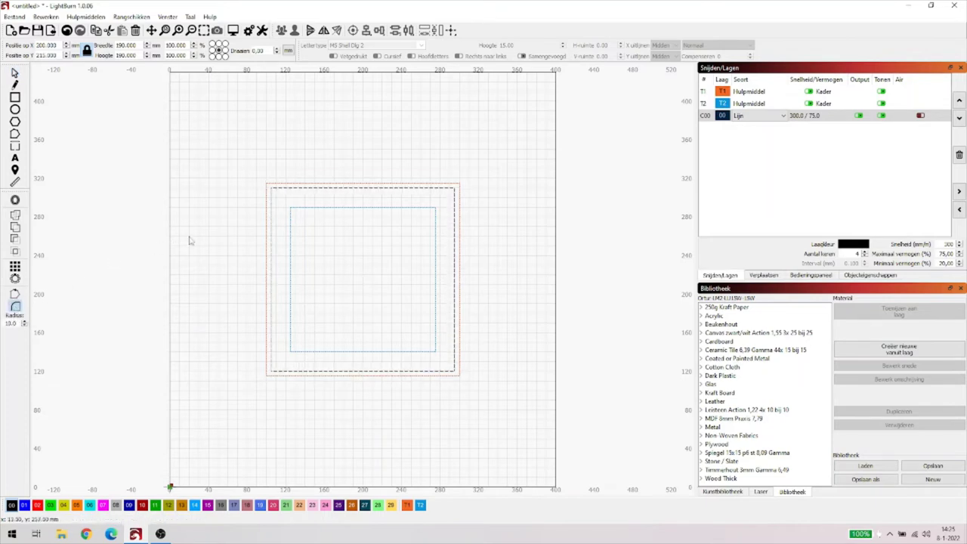
left_click(272, 189)
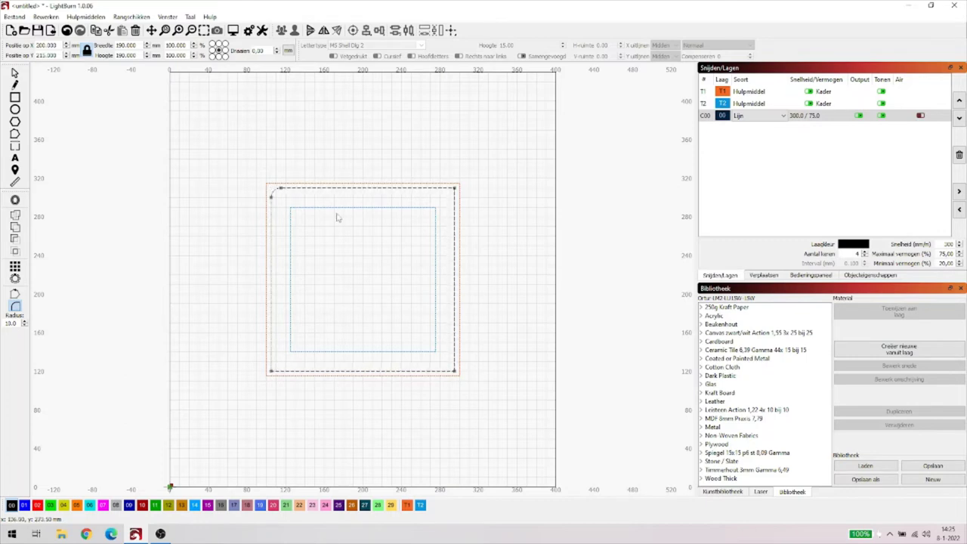
left_click(454, 189)
left_click(270, 370)
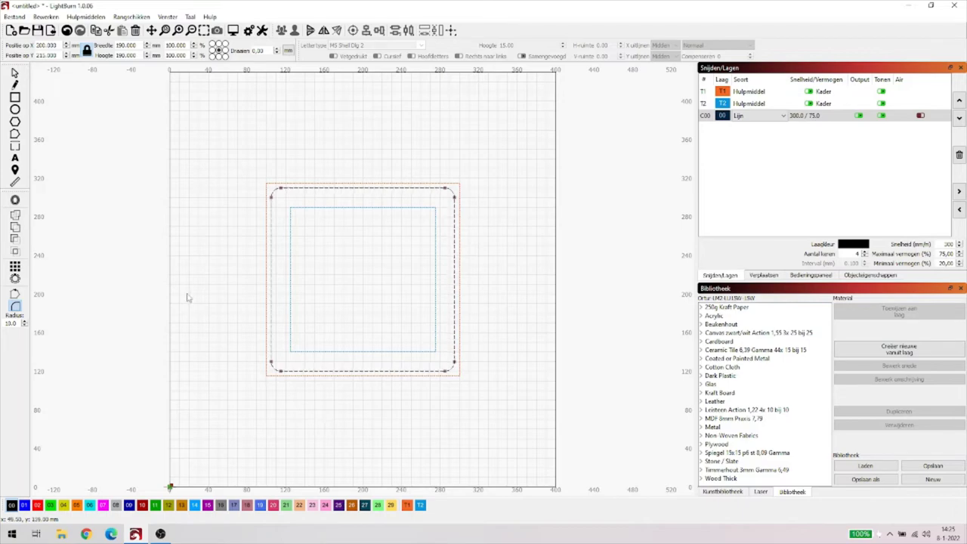
left_click(14, 73)
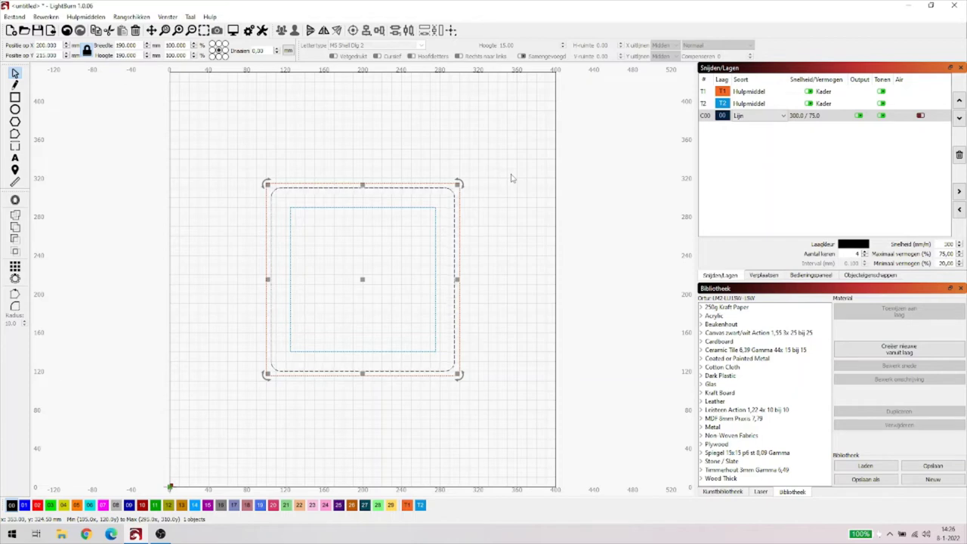
Review the cut settings of line layer C00, including speed, power and number of passes.
left_click(511, 178)
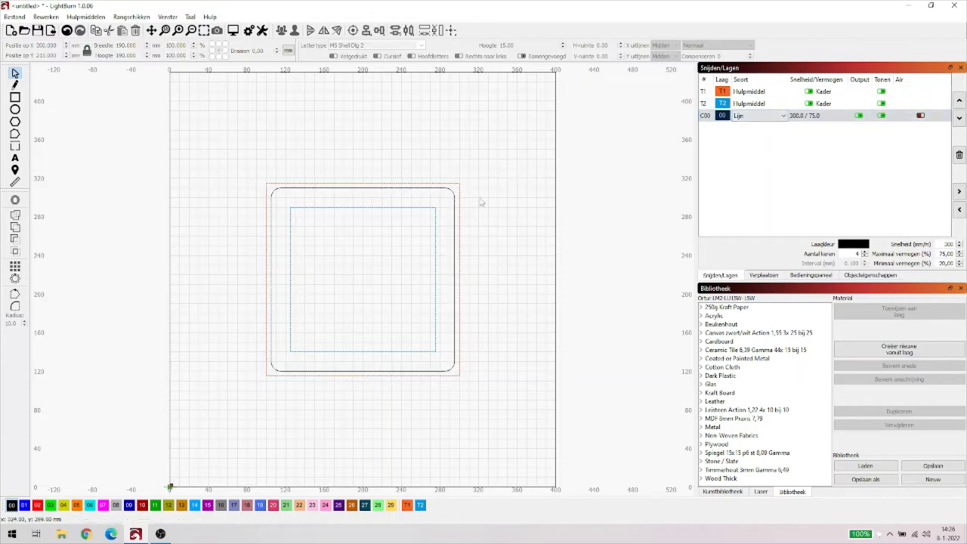
double_click(803, 119)
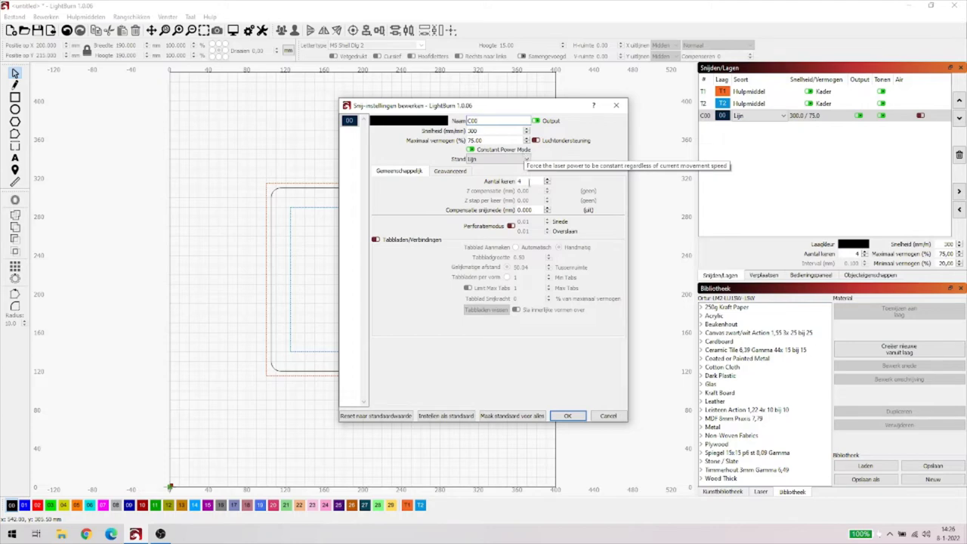
left_click(569, 417)
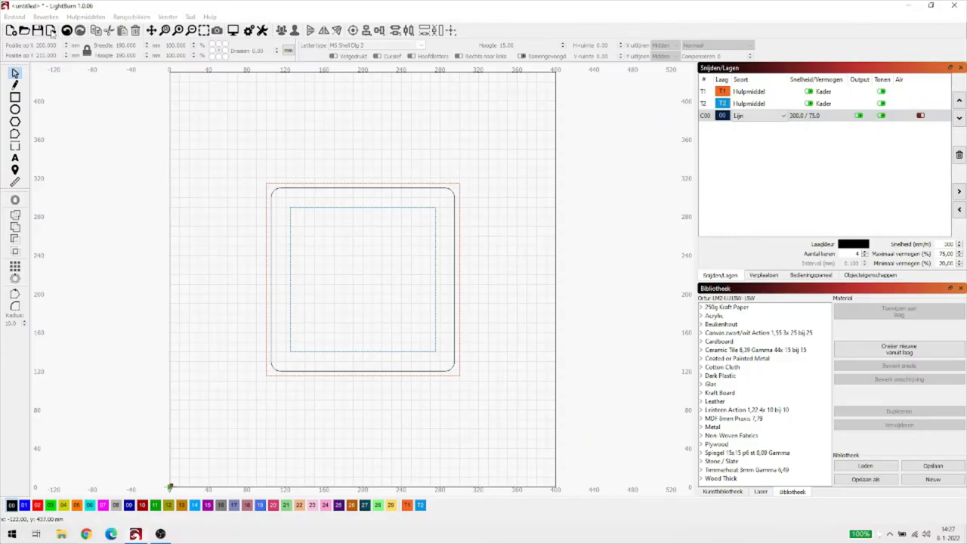
Import the picture Lucky Luke.jpg from the Nieuwe map folder on the desktop.
left_click(51, 31)
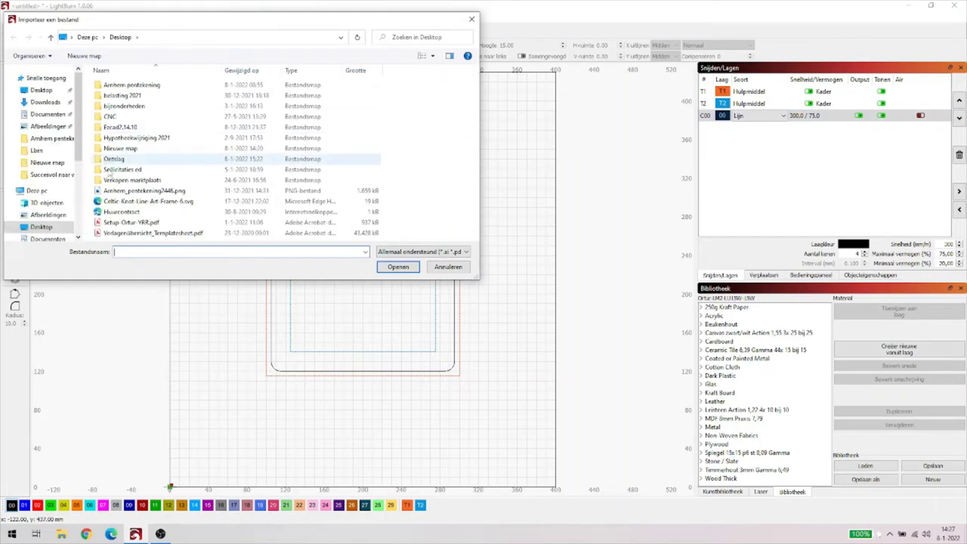
double_click(112, 150)
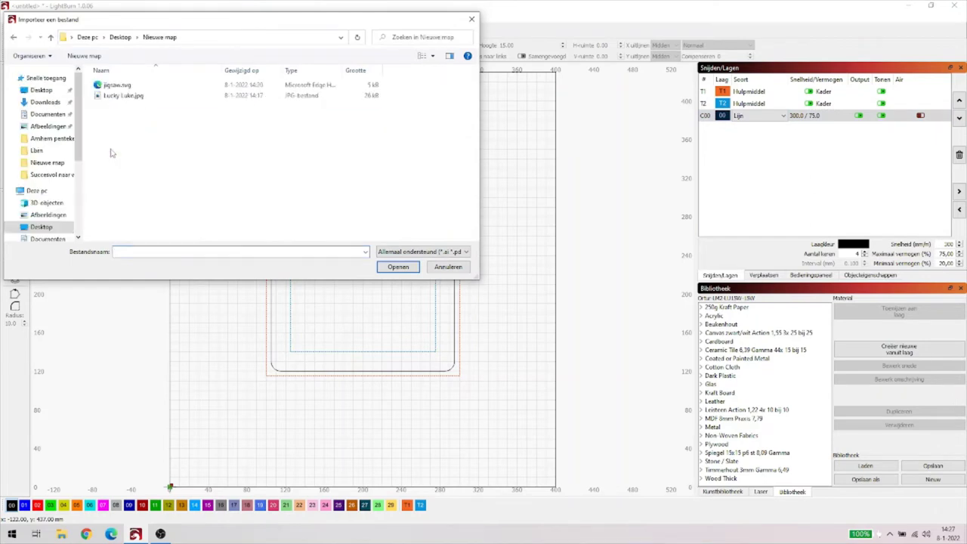
double_click(115, 96)
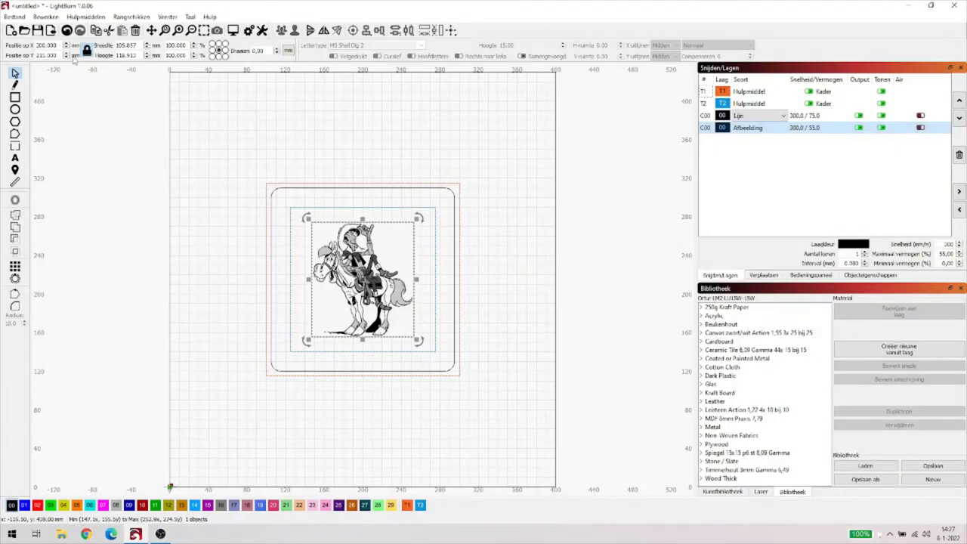
Set the imported picture's width and height to 150 mm each, without keeping its proportions.
double_click(121, 45)
type("150")
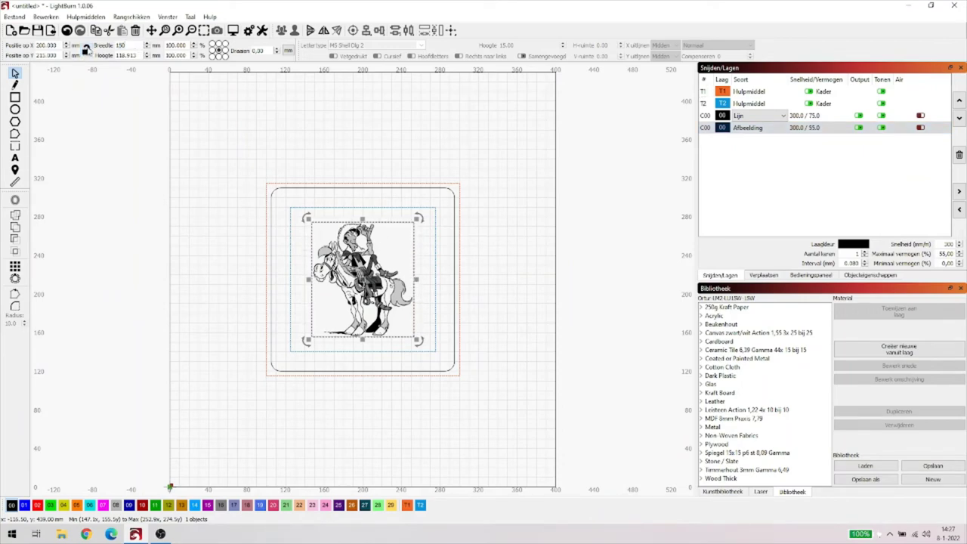
key("Tab")
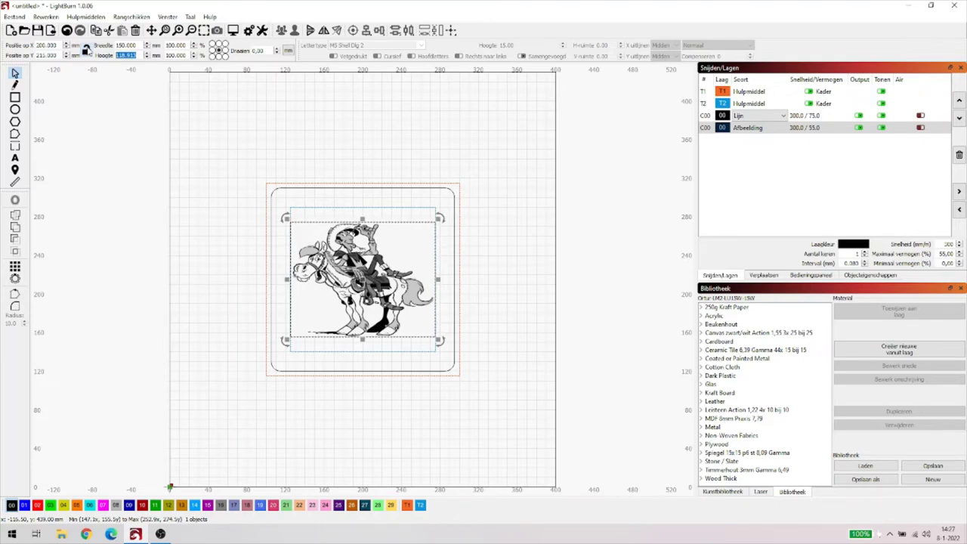
type("150")
key("Tab")
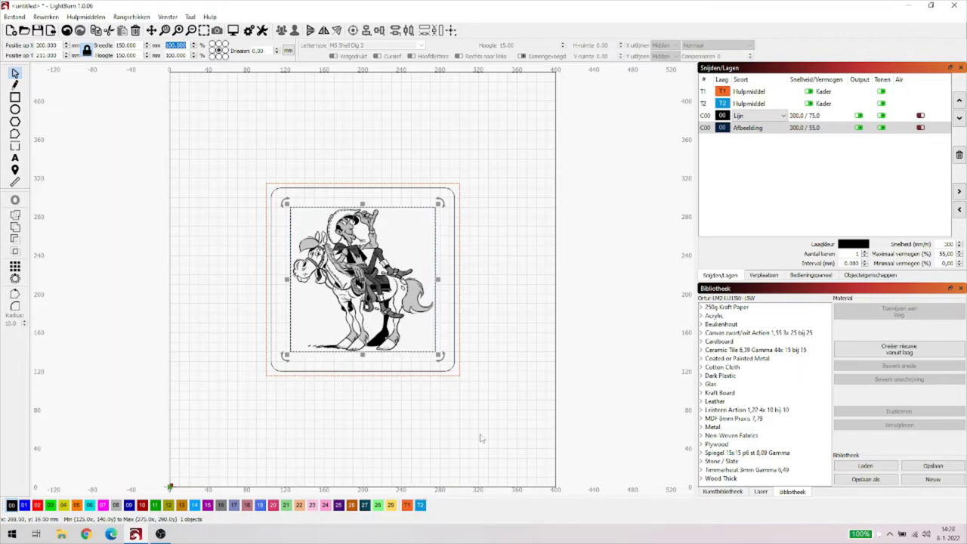
Draw a 150 by 150 mm rectangle over the T2 guide square around the picture and assign it to layer 01.
left_click(703, 105)
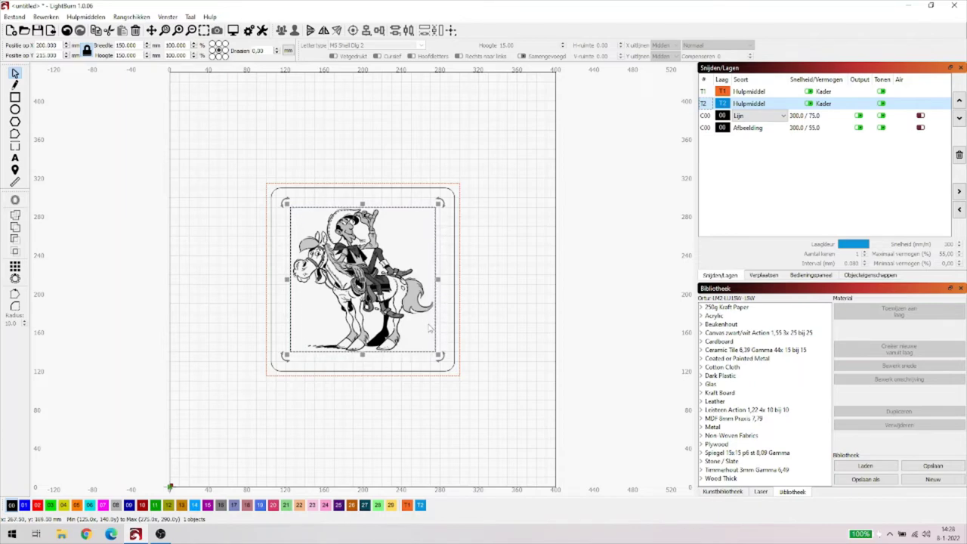
left_click(497, 310)
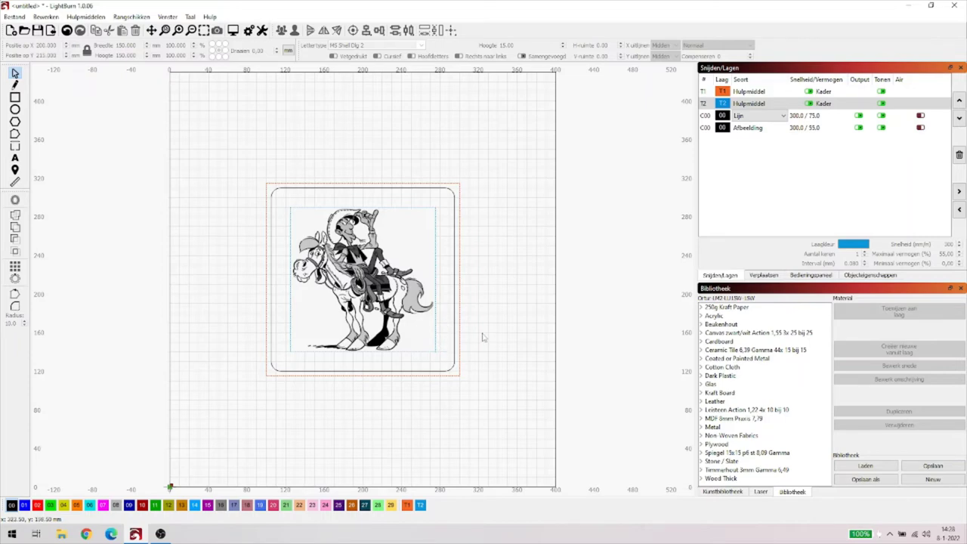
left_click(15, 96)
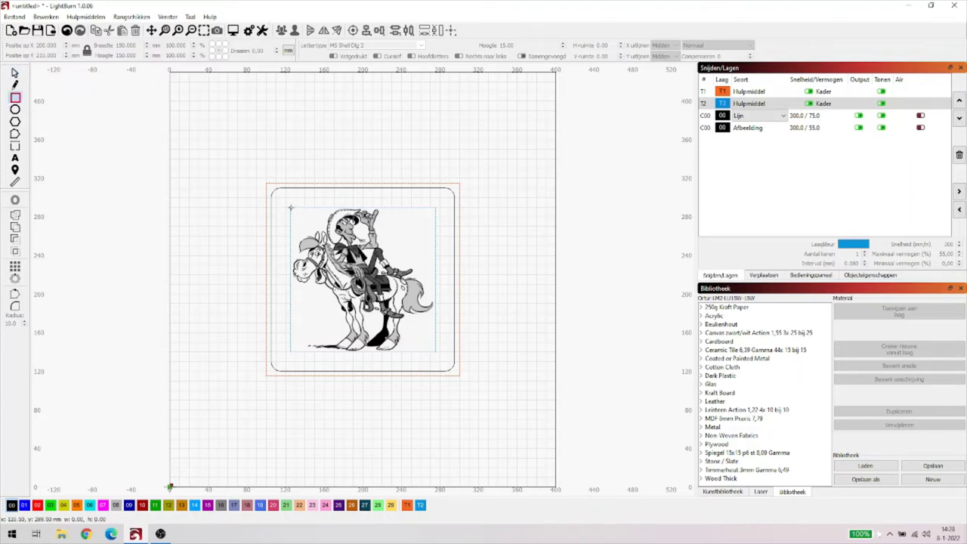
left_click_drag(291, 207, 436, 352)
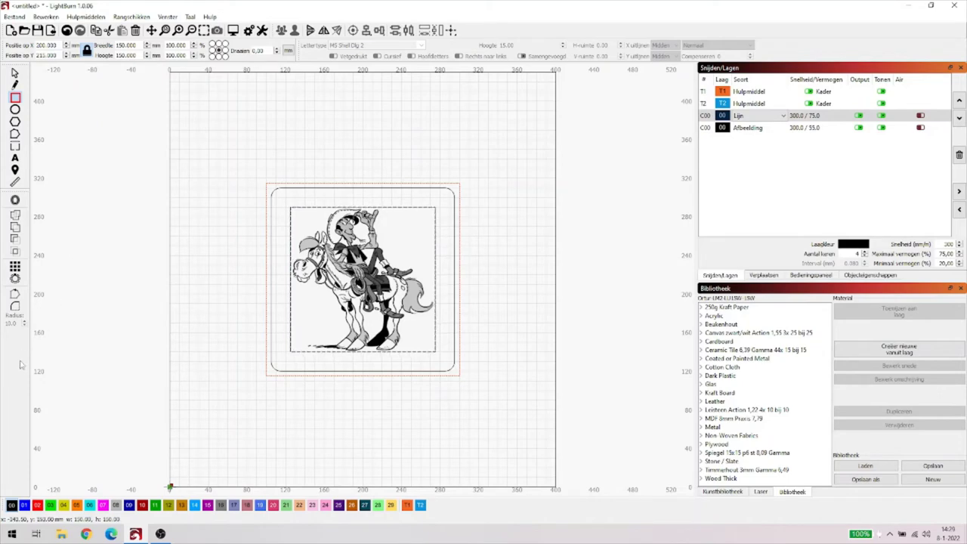
left_click(24, 505)
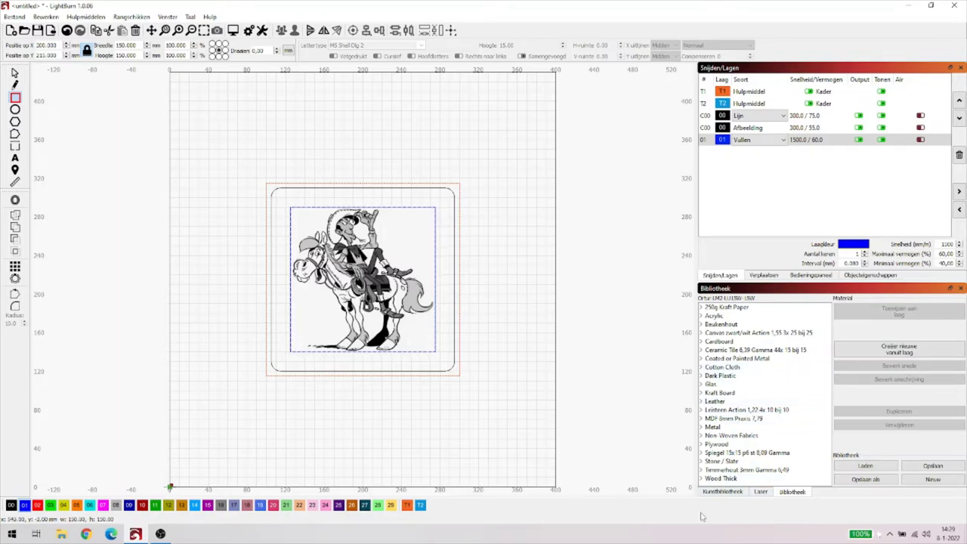
Look up the cut settings of Engrave Lijn in the material library under Timmerhout 3mm Gamma 6,49, thickness 3.00mm.
left_click(721, 492)
left_click(795, 492)
left_click(702, 470)
left_click(828, 481)
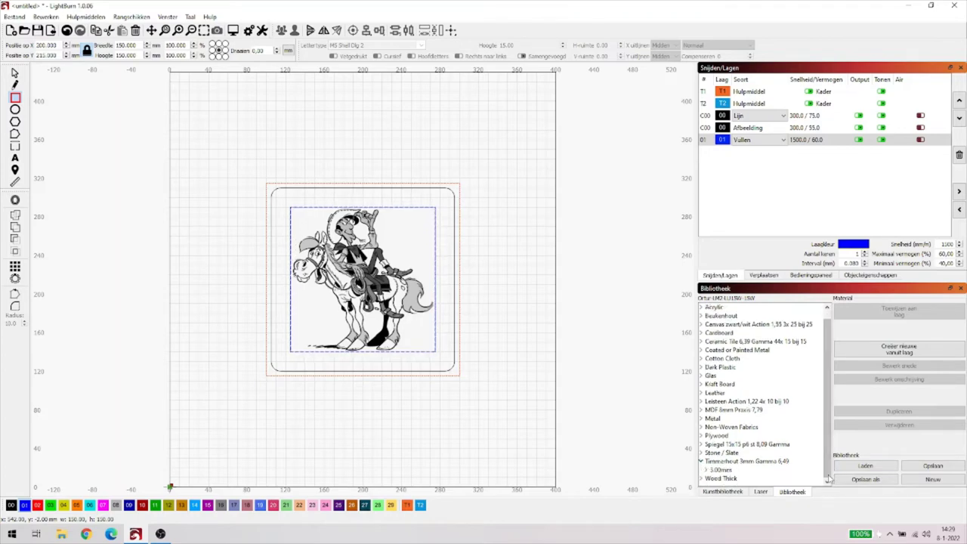
left_click(705, 470)
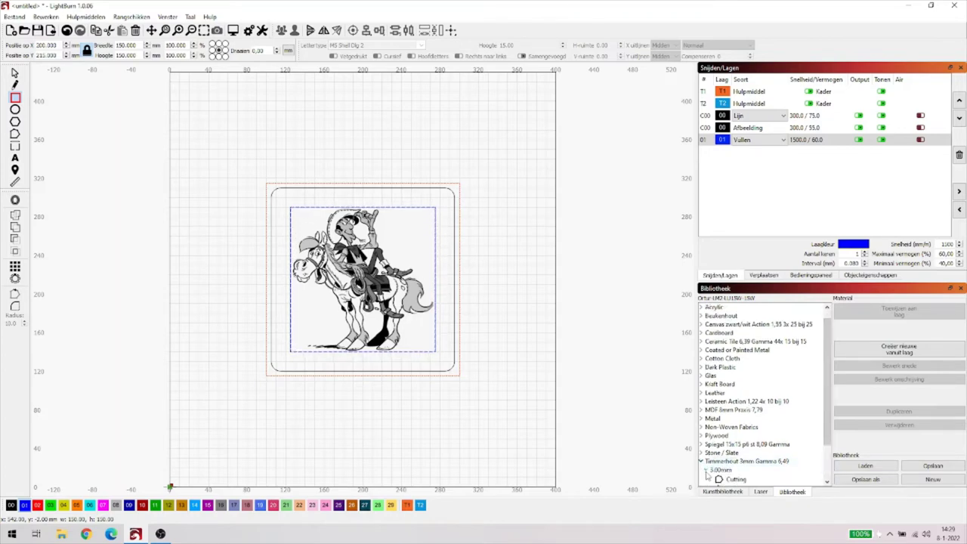
left_click(828, 471)
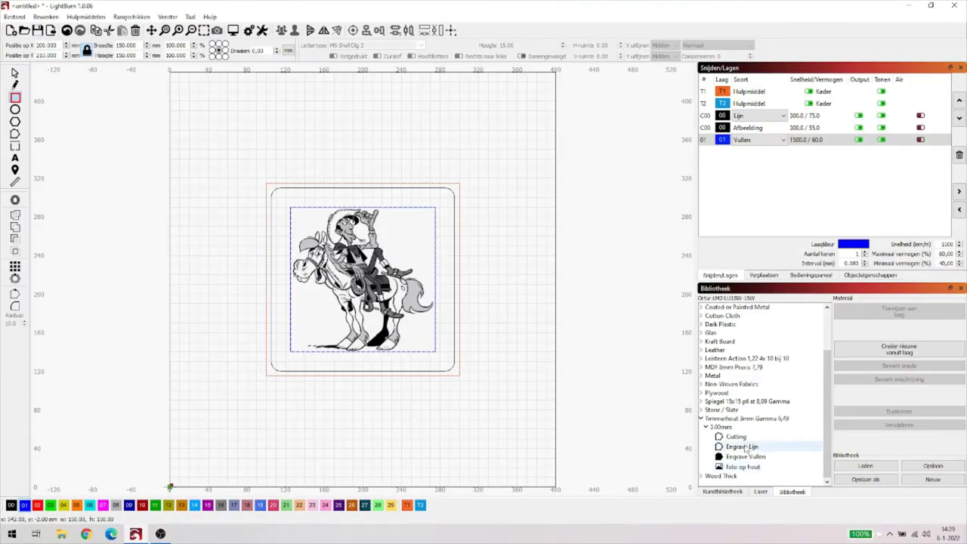
left_click(746, 448)
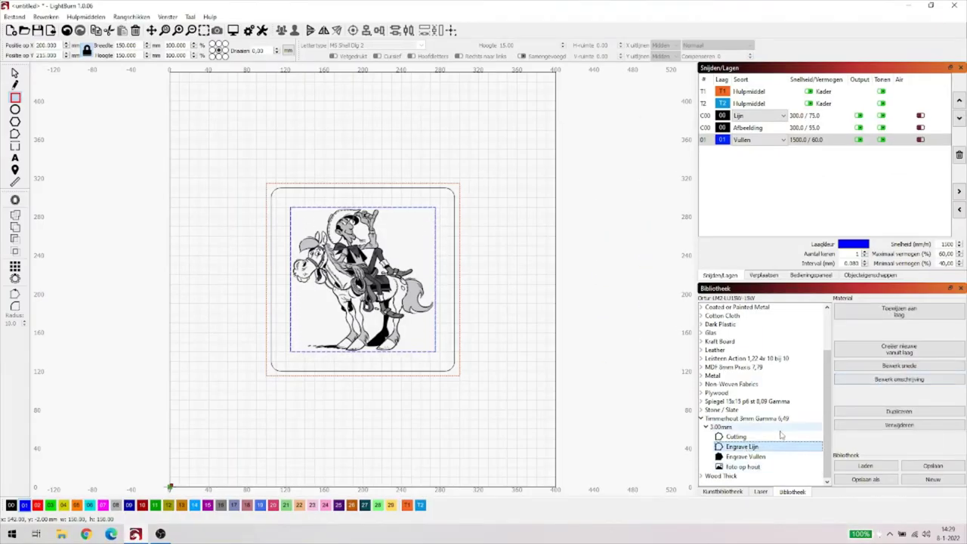
left_click(900, 366)
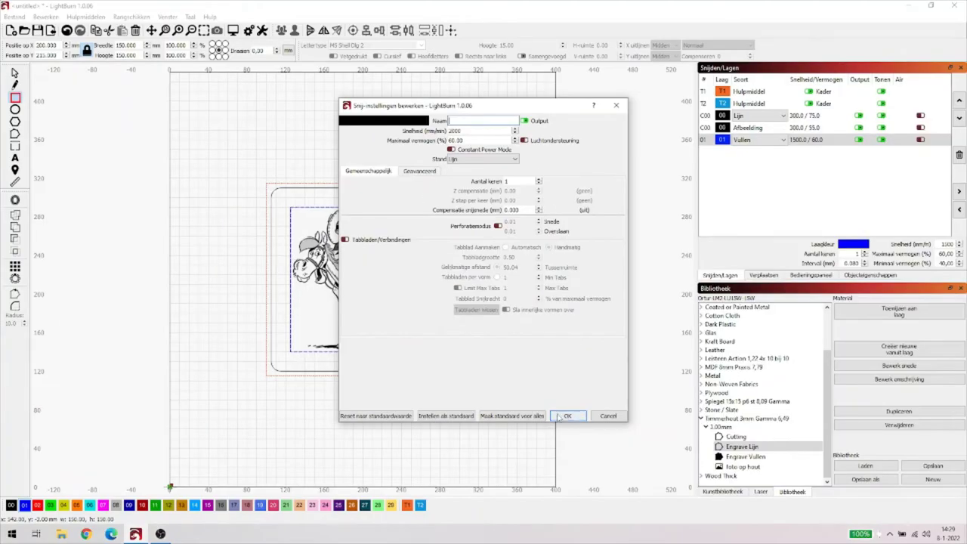
left_click(568, 416)
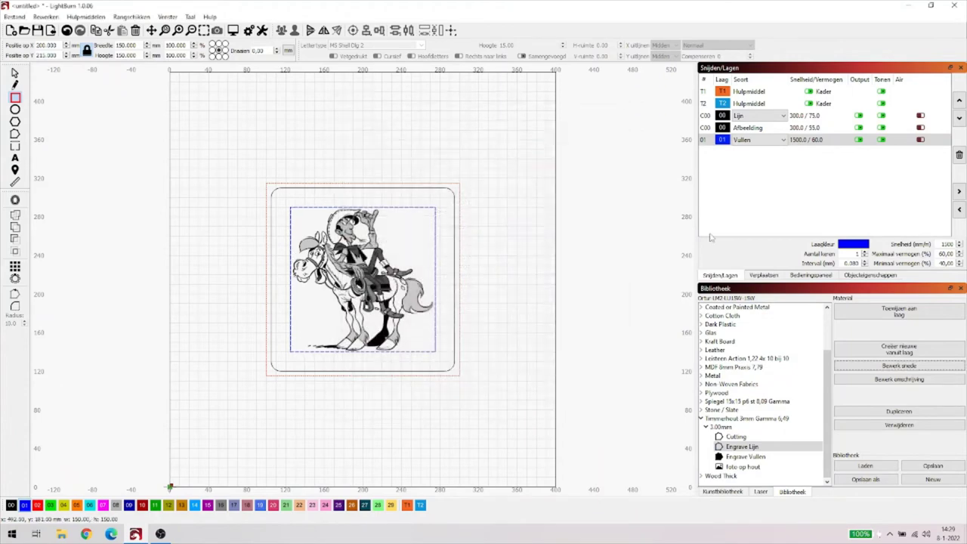
Set layer 01 to Lijn mode with a speed of 2000 mm/min and a maximum power of 60%.
double_click(805, 142)
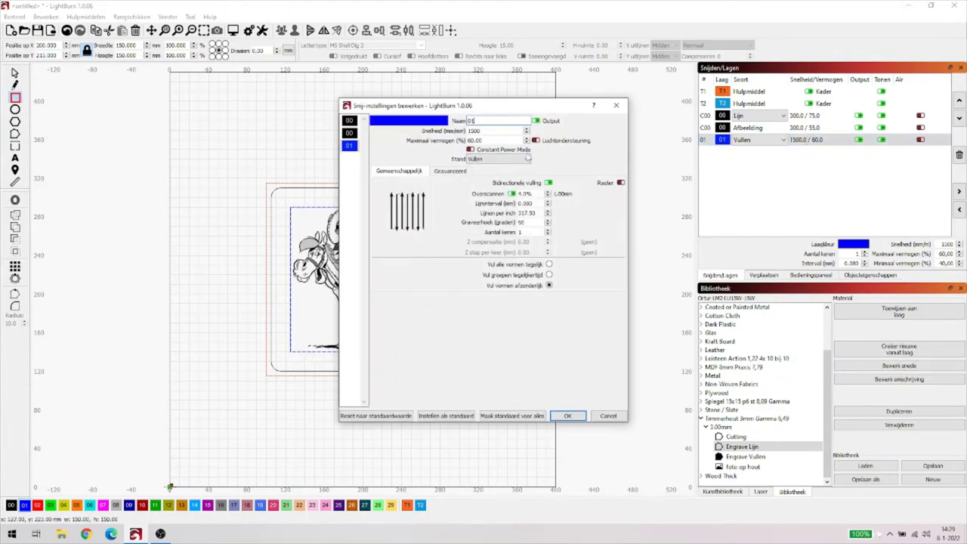
left_click(486, 160)
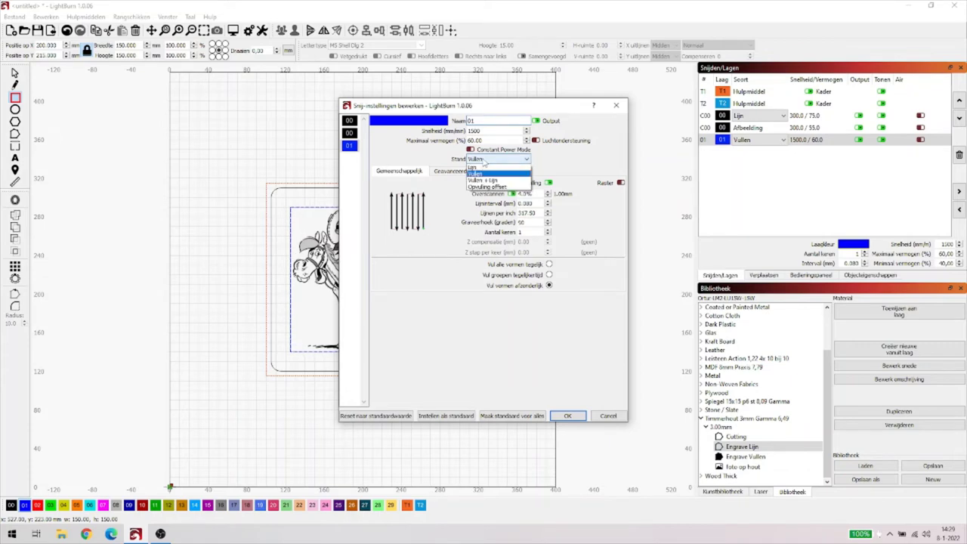
left_click(475, 167)
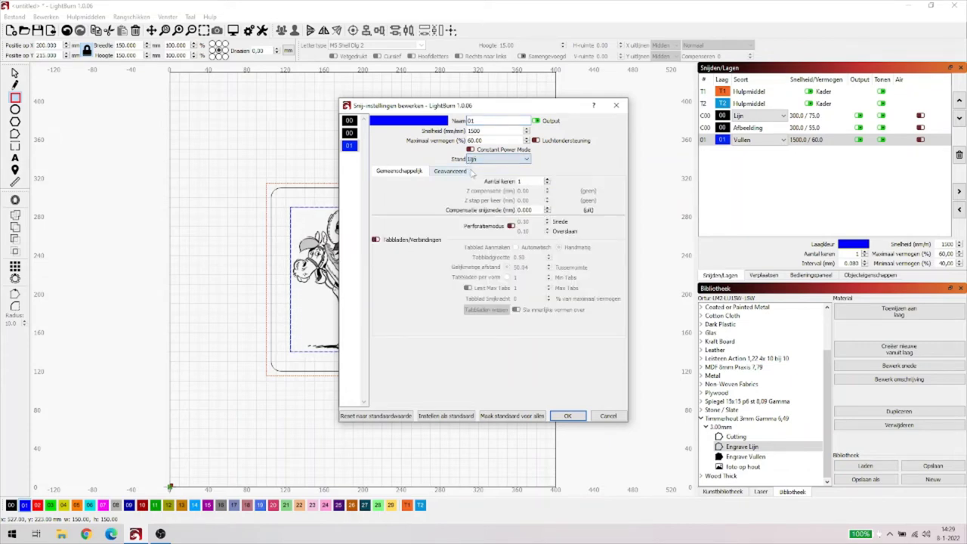
double_click(490, 132)
type("2000")
key("Tab")
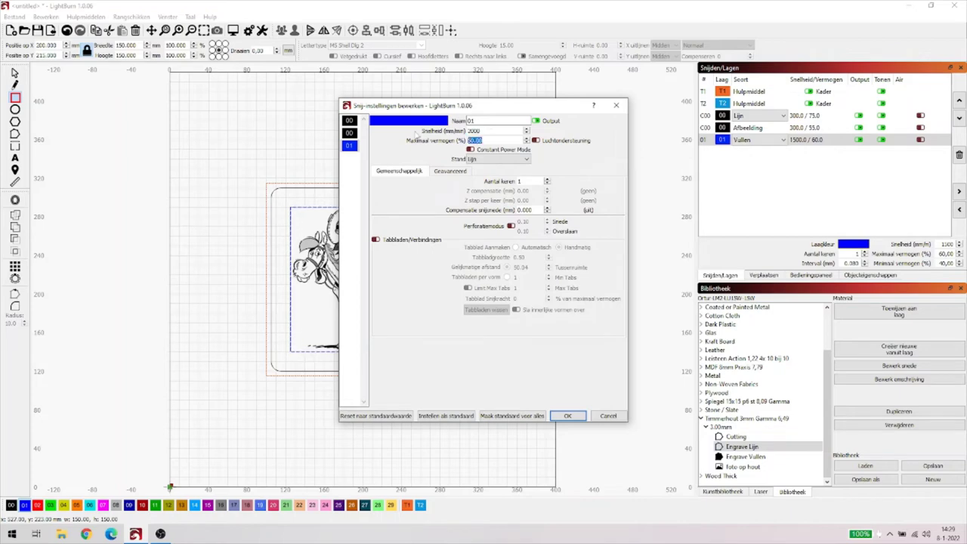
type("60")
left_click(569, 417)
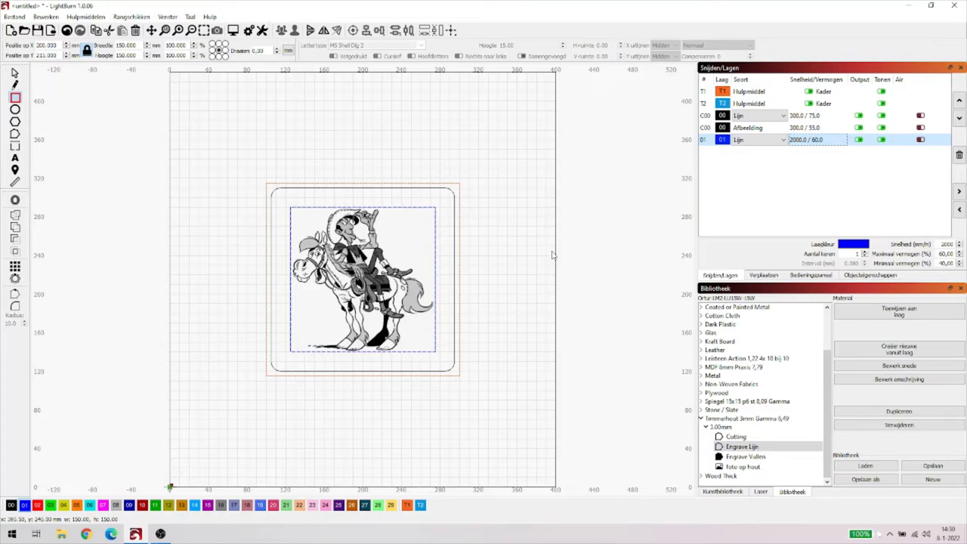
Select the Lucky Luke picture and open the preview of the laser job.
left_click(370, 276)
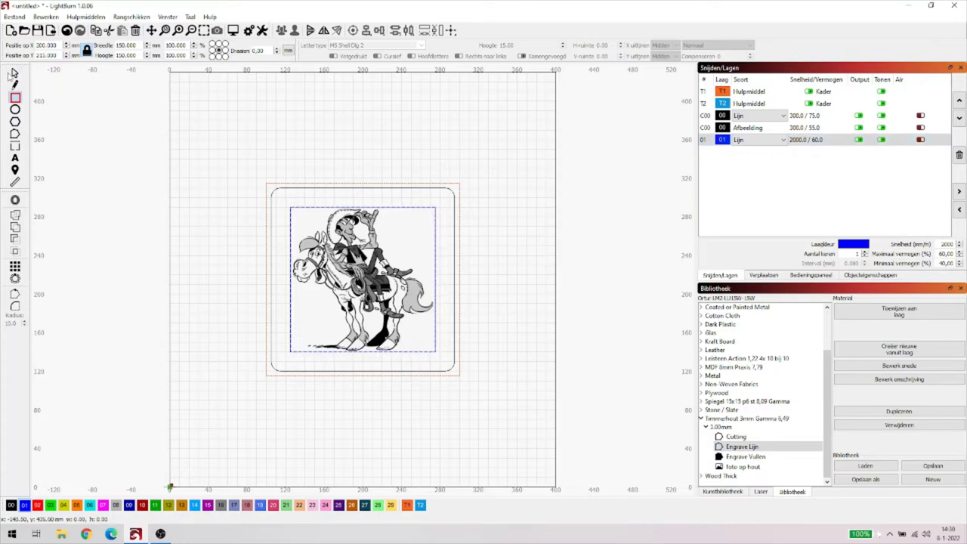
left_click(14, 73)
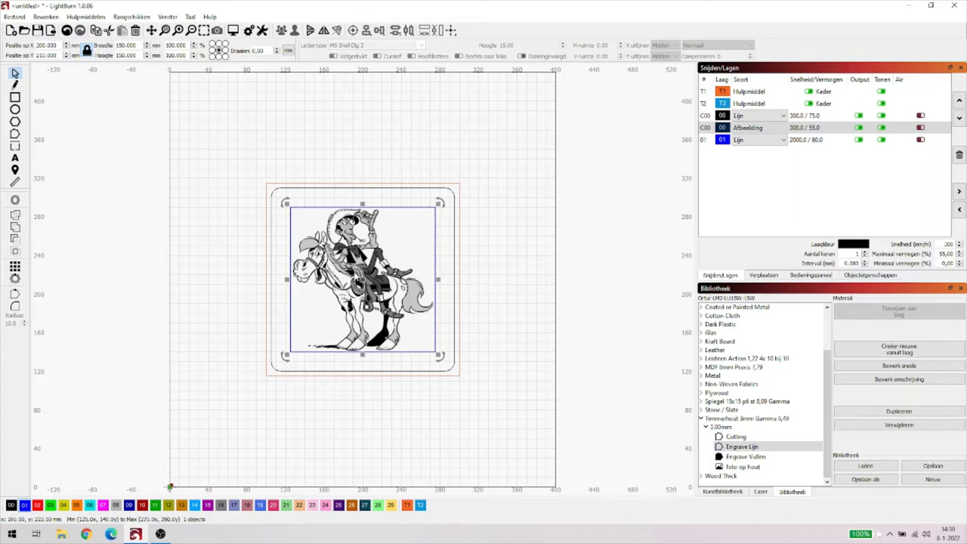
left_click(234, 31)
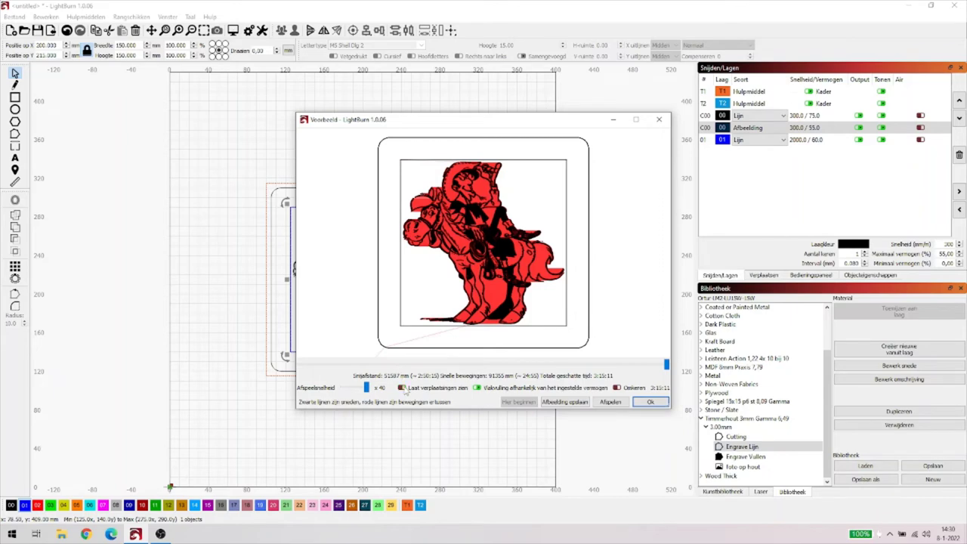
Turn off the display of travel moves in the job preview and close the preview.
left_click(403, 389)
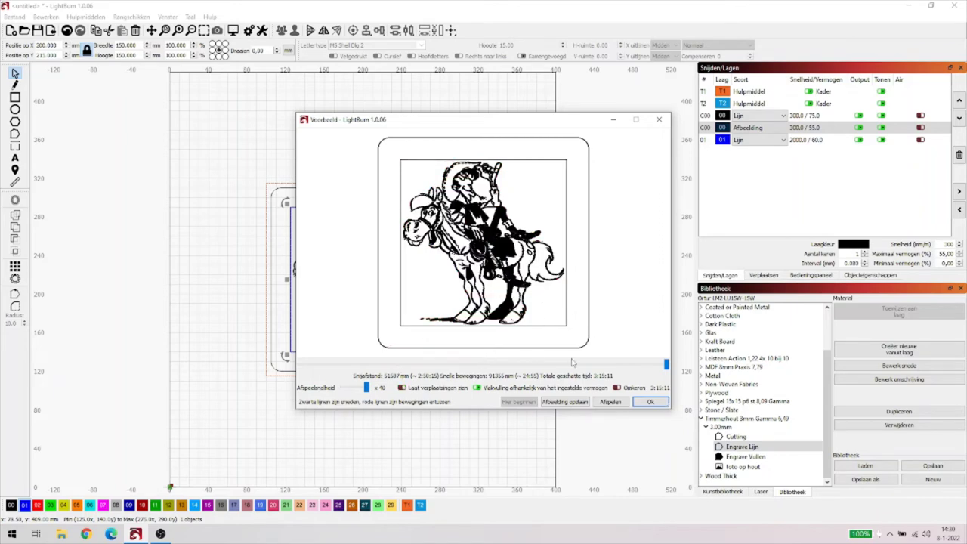
left_click(647, 403)
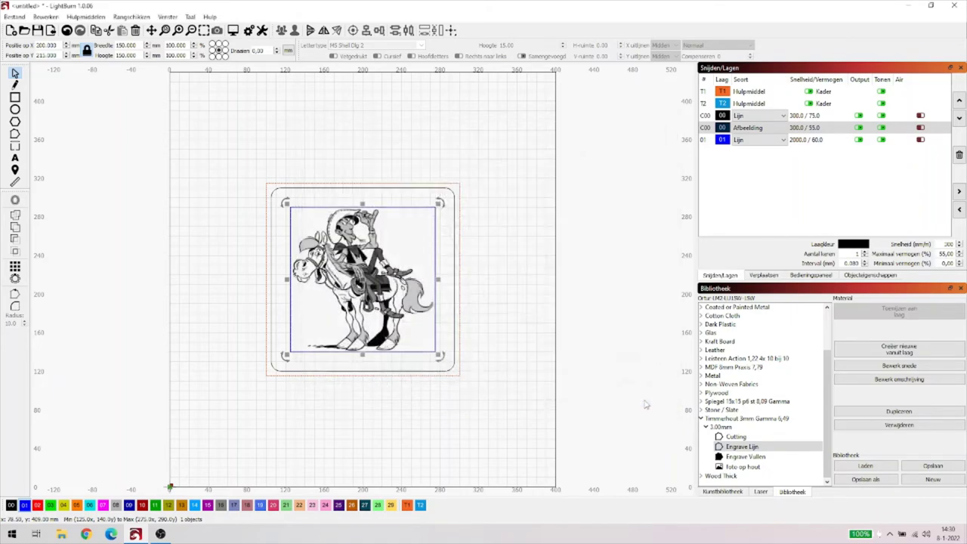
Adjust the Lucky Luke image to gamma 1.350, brightness 11 and contrast -12.
right_click(365, 277)
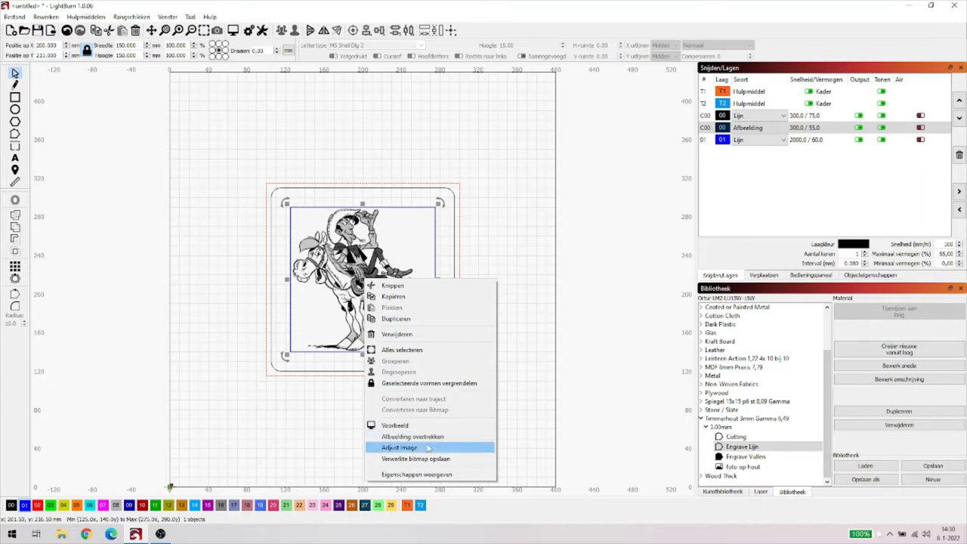
left_click(399, 447)
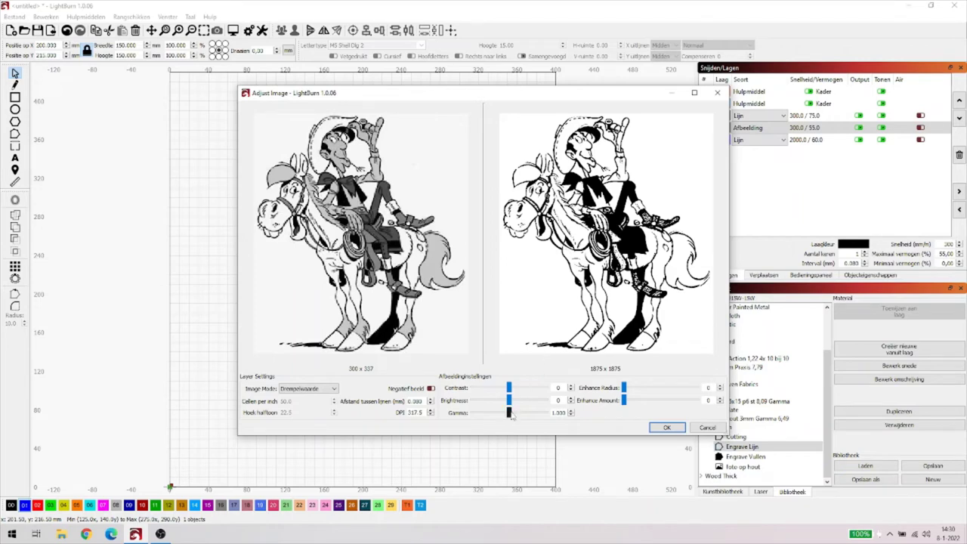
mouse_move(511, 415)
left_mouse_down()
mouse_move(522, 416)
mouse_move(513, 402)
left_mouse_up()
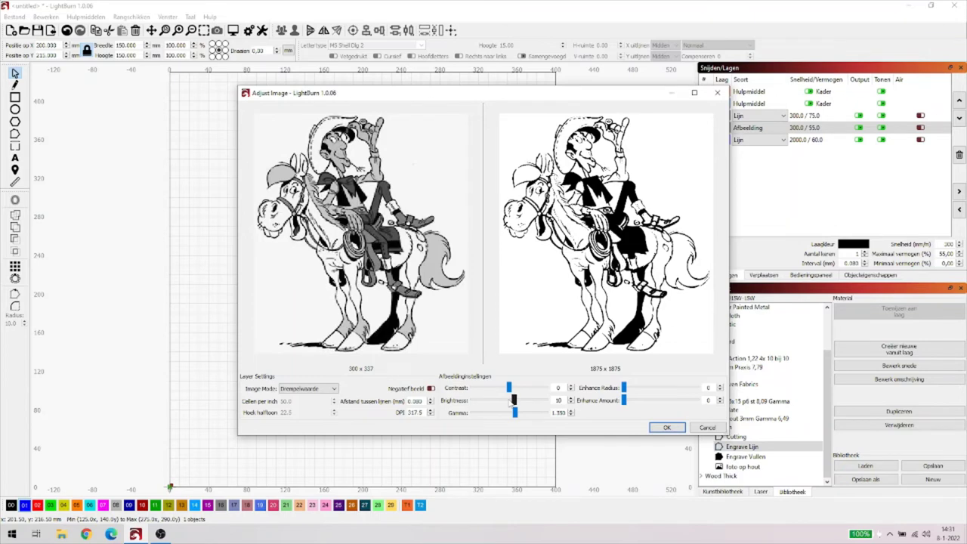
left_click_drag(513, 402, 509, 388)
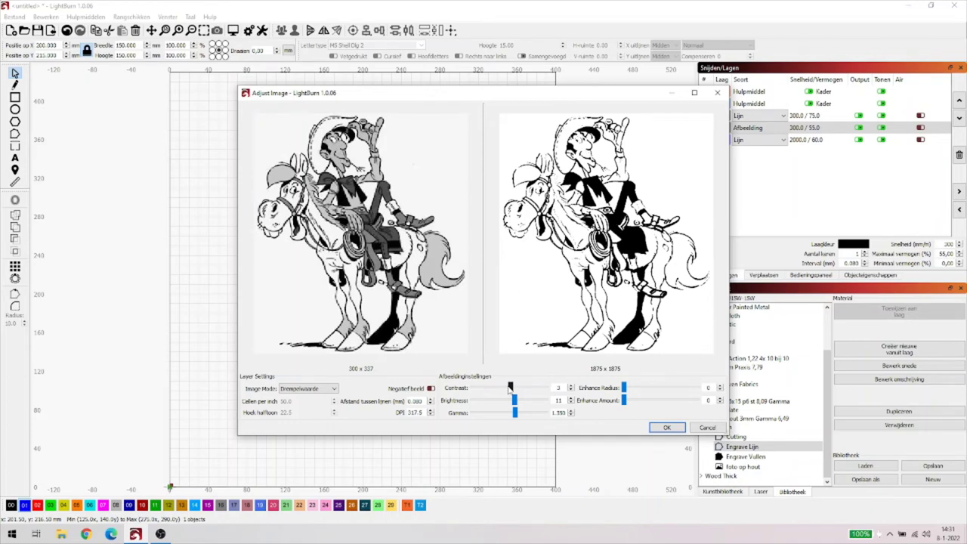
left_click_drag(509, 388, 507, 387)
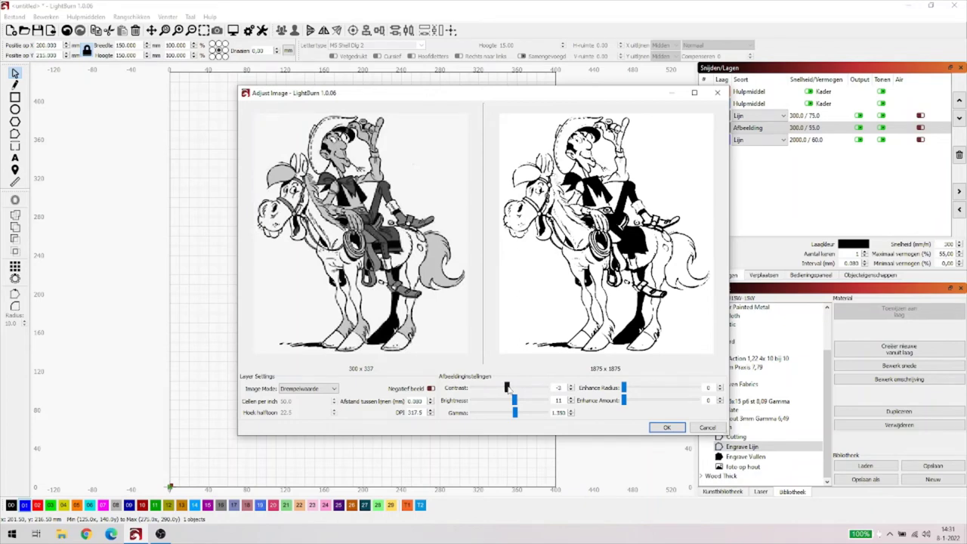
key("Left")
key("Left")
key("Left")
key("Left")
key("Left")
key("Left")
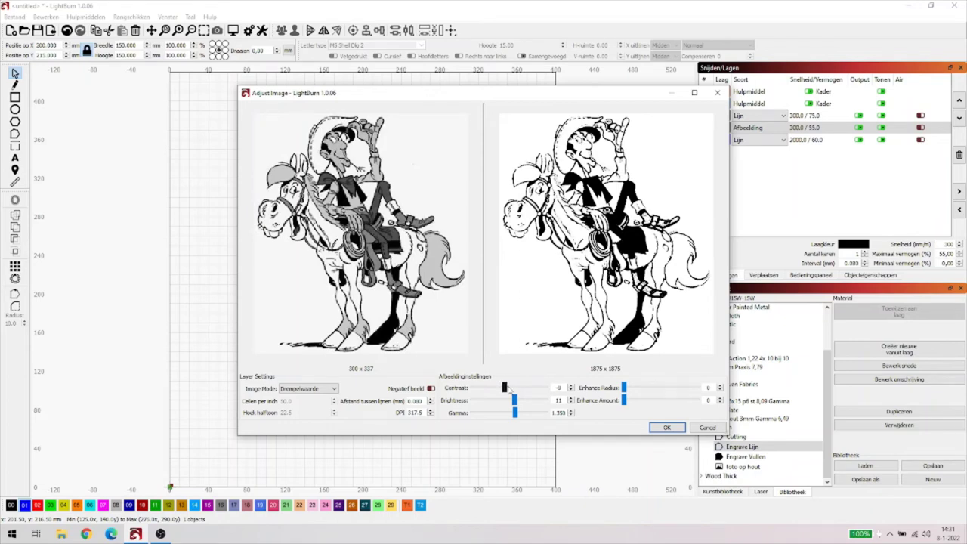
key("Left")
key("Left")
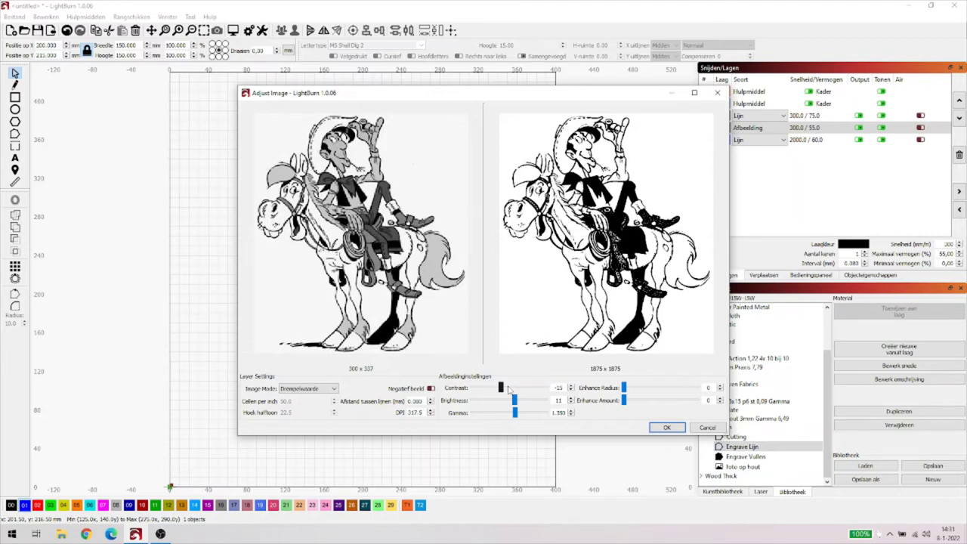
key("Right")
key("Right")
key("Right")
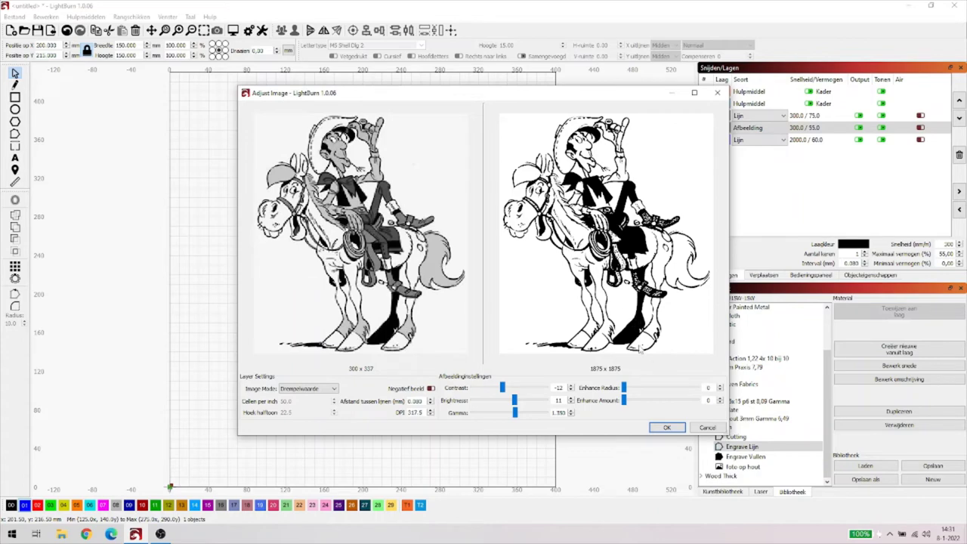
Set the image's enhance amount to 420 and its enhance radius to 4.
left_click(633, 401)
left_click_drag(633, 407, 655, 406)
mouse_move(626, 389)
left_mouse_down()
mouse_move(666, 392)
mouse_move(623, 391)
mouse_move(631, 396)
left_mouse_up()
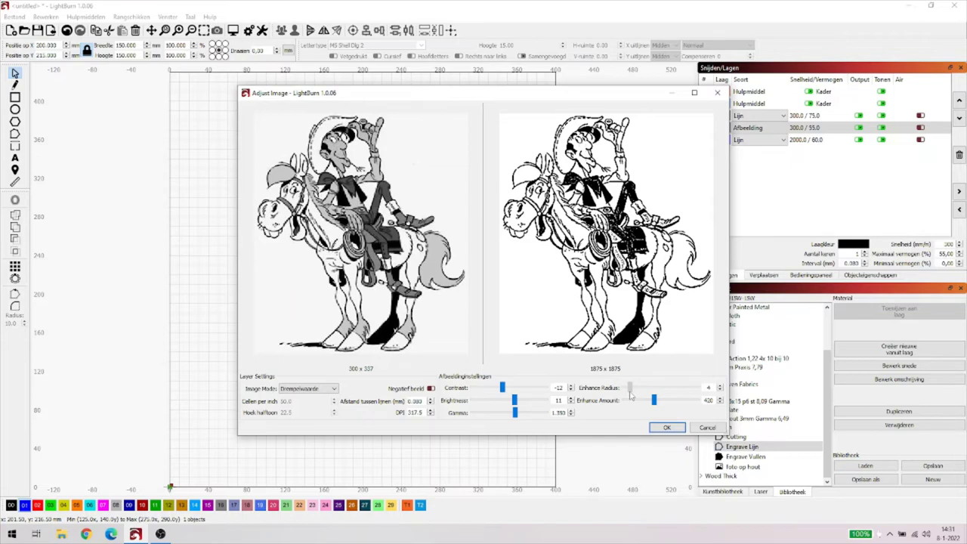
left_click_drag(631, 396, 631, 395)
Set the image mode to Krantenpapier with enhance radius 8 and enhance amount 400, and apply the image adjustments.
left_click(335, 389)
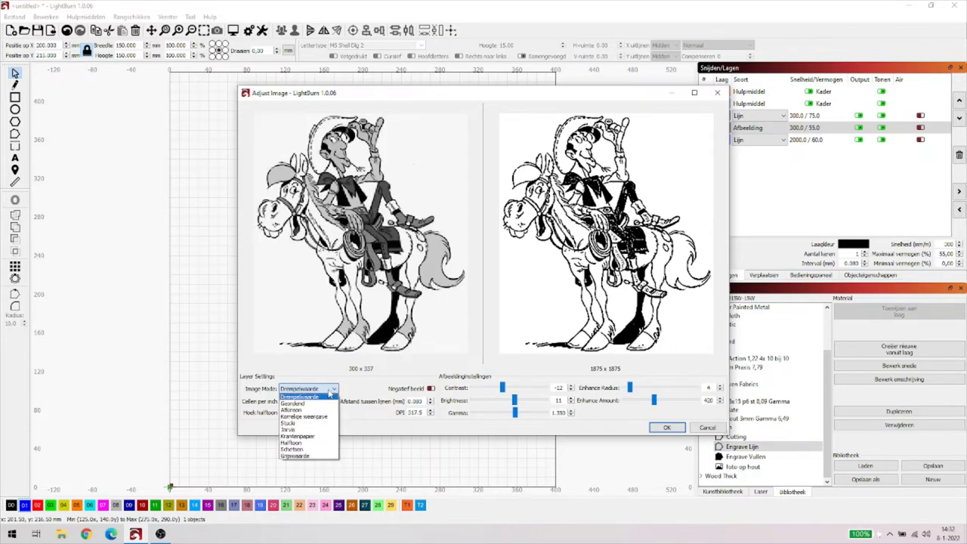
left_click(310, 436)
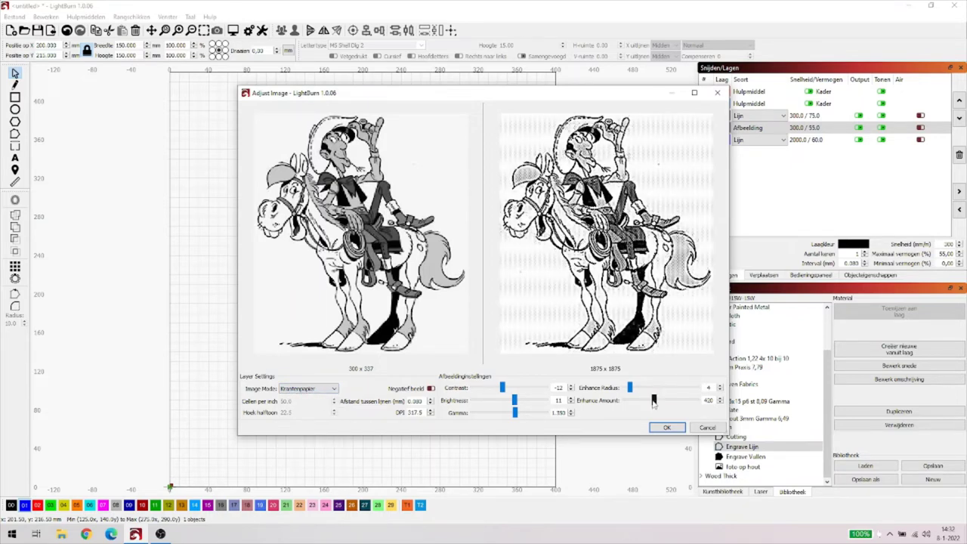
left_click_drag(654, 403, 639, 389)
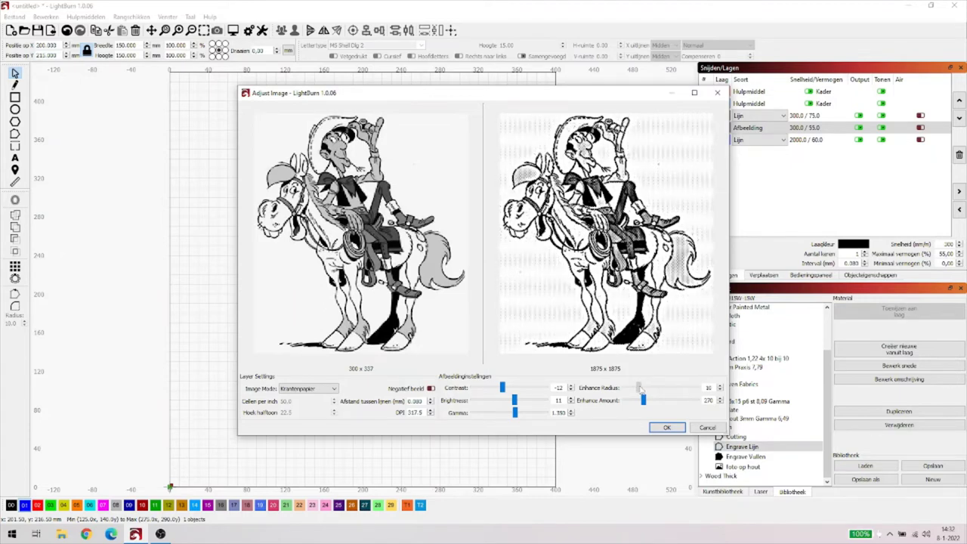
left_click_drag(641, 389, 643, 389)
left_click_drag(643, 401, 655, 403)
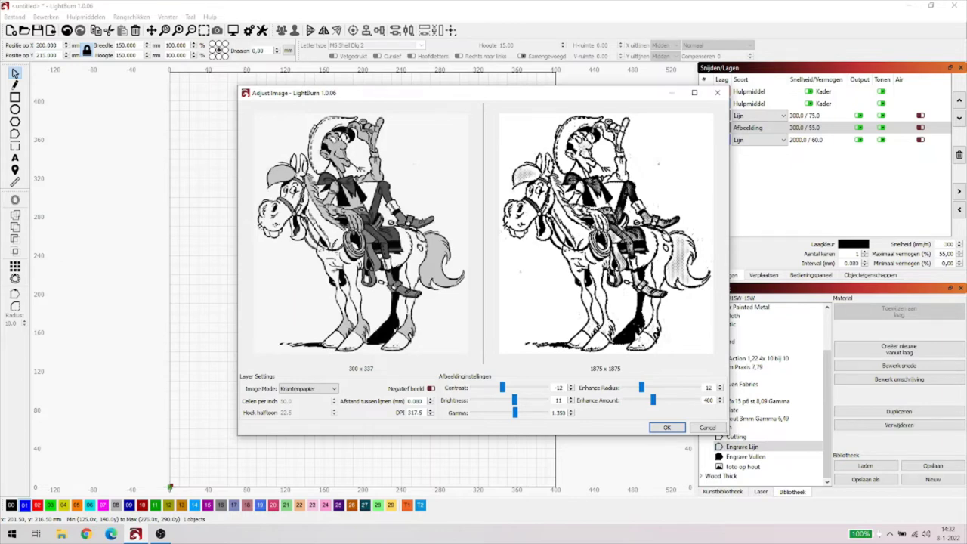
left_click_drag(643, 388, 640, 387)
key("Left")
key("Left")
key("Left")
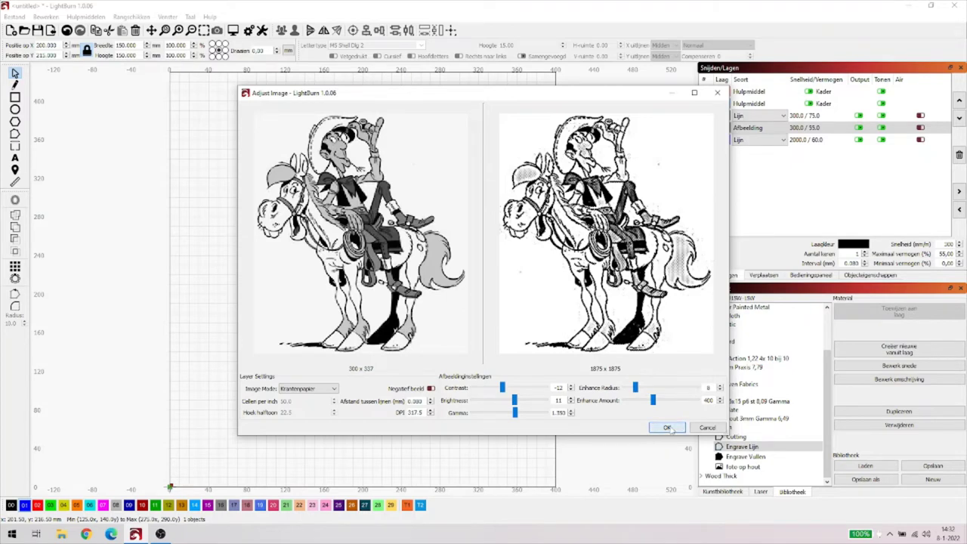
left_click(668, 427)
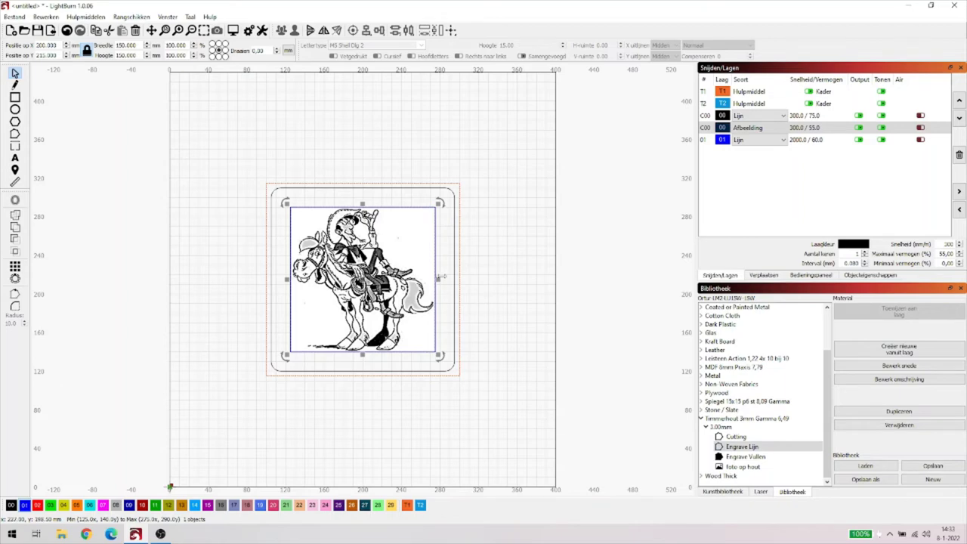
Assign the Lucky Luke picture to layer 02.
left_click(805, 129)
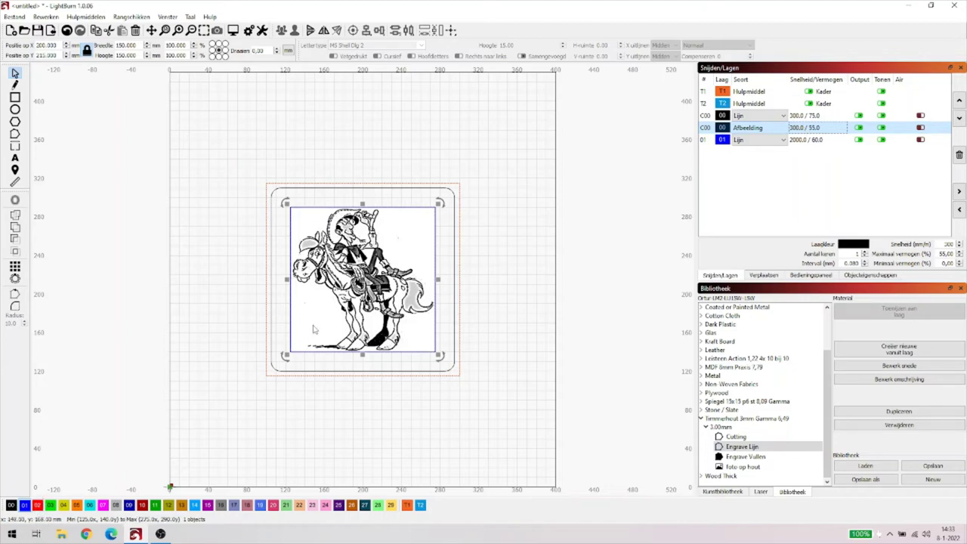
left_click(348, 260)
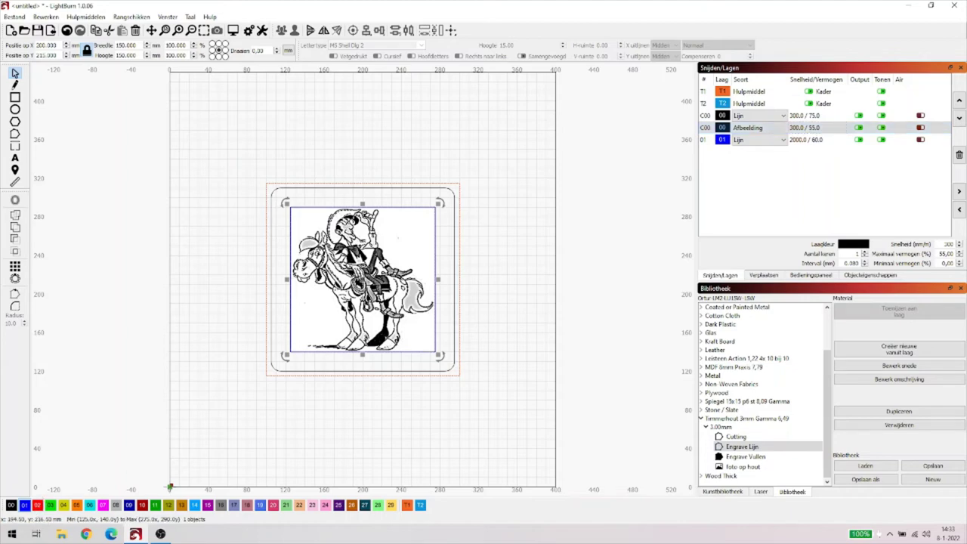
left_click(38, 507)
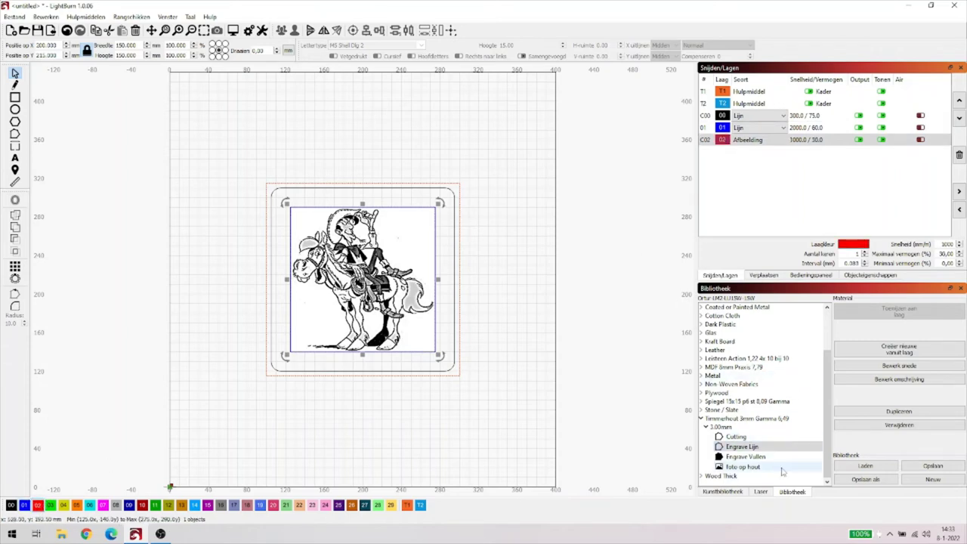
Look up the cut settings of foto op hout in the material library under Timmerhout 3mm Gamma 6,49.
left_click(744, 467)
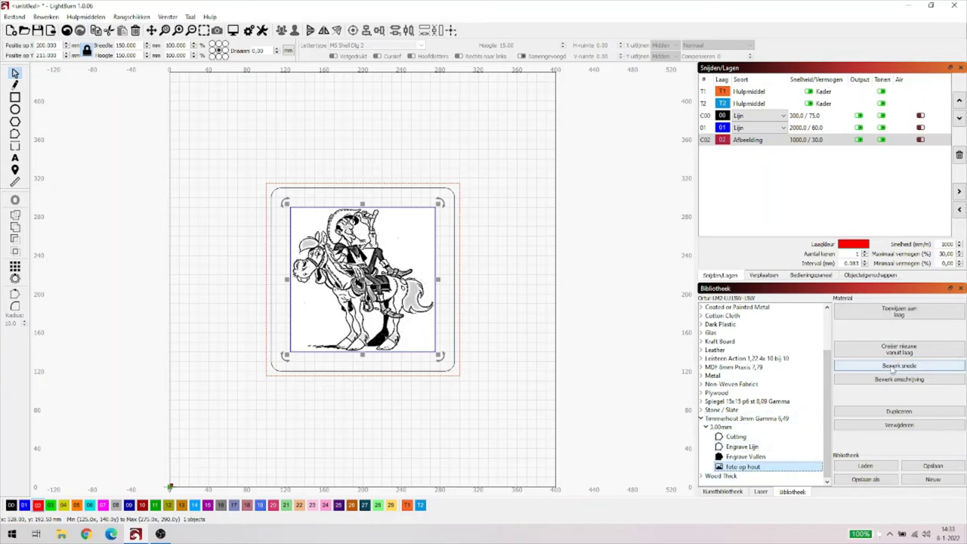
left_click(893, 369)
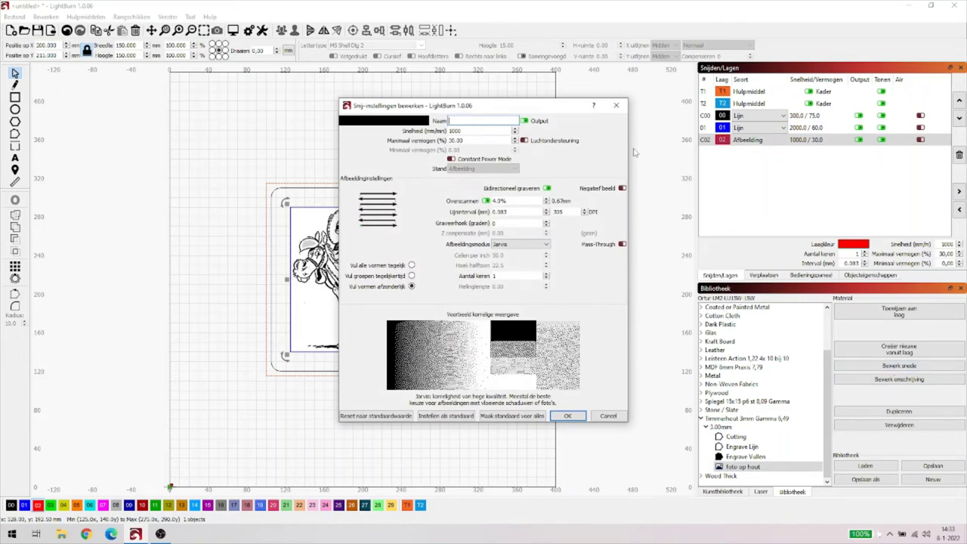
left_click(617, 107)
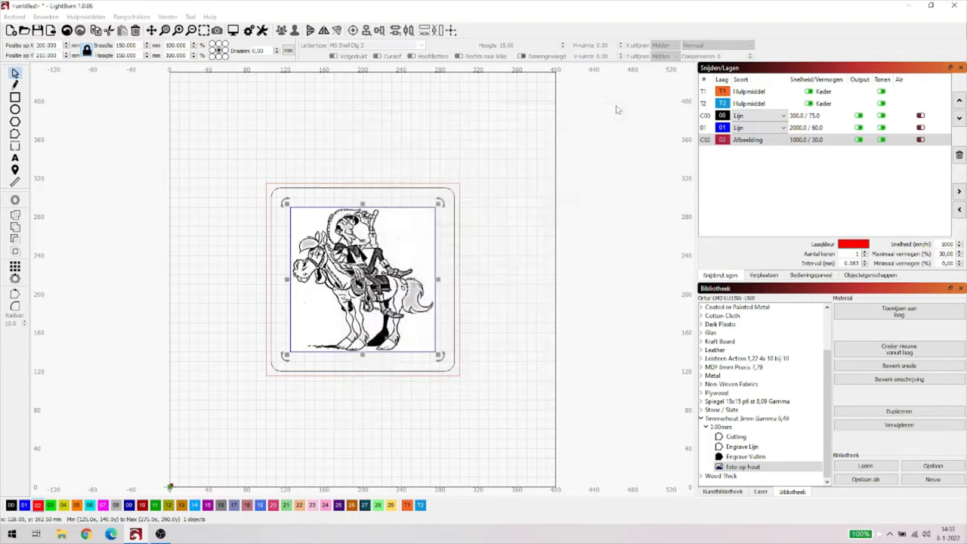
Set the image mode of layer 02 to Jarvis.
left_click(808, 140)
double_click(809, 141)
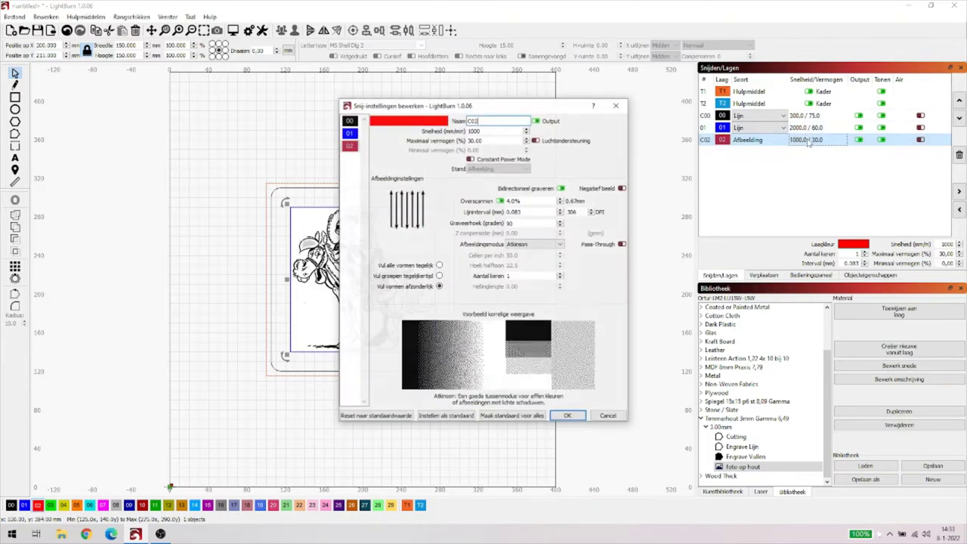
left_click(537, 245)
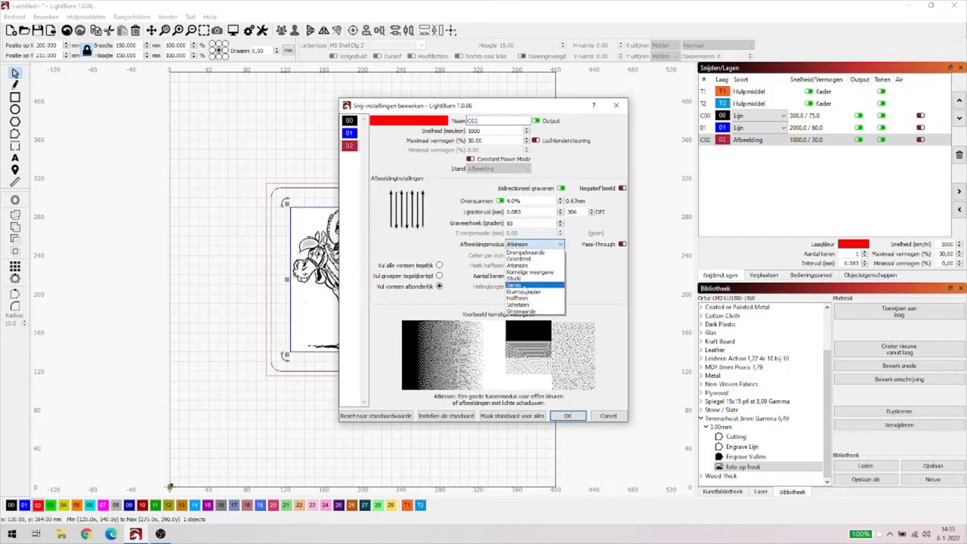
left_click(524, 285)
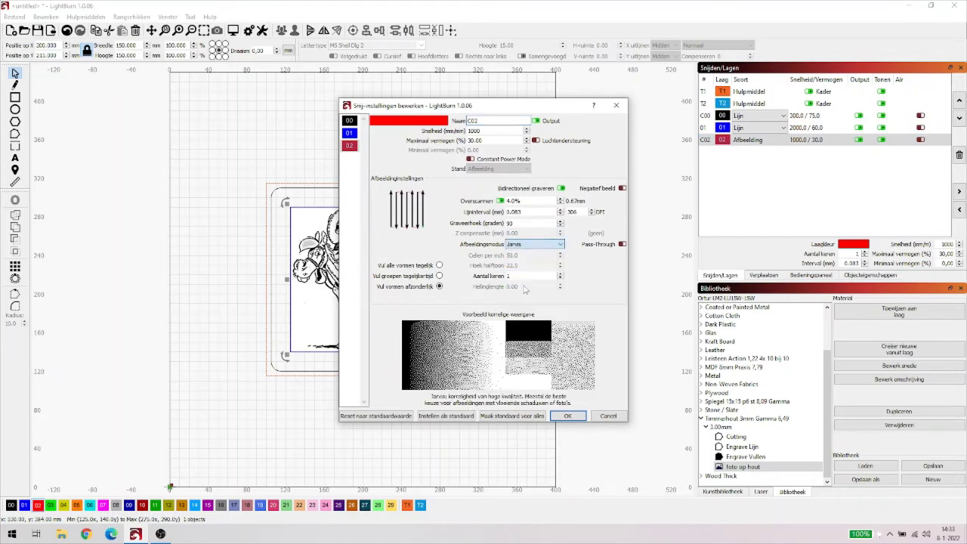
left_click(569, 418)
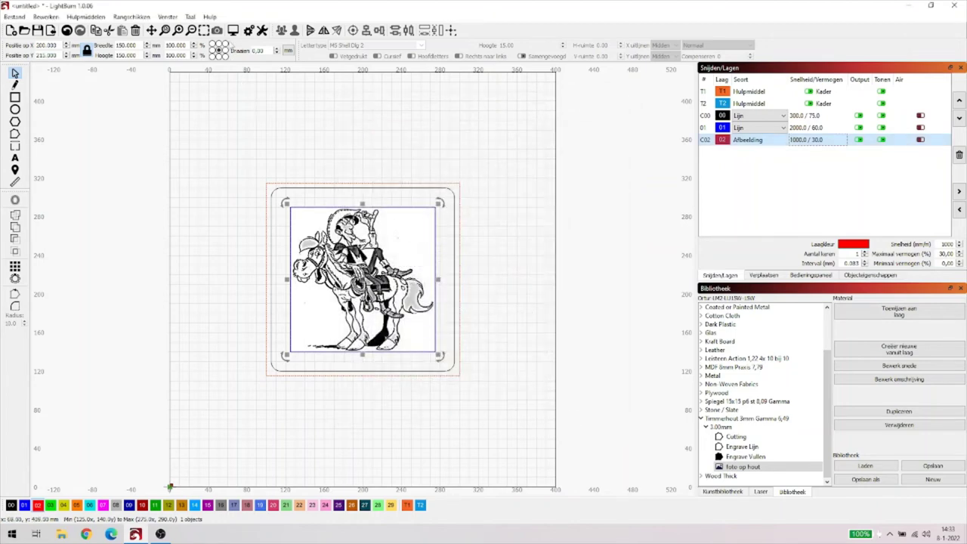
Preview the laser job and inspect the engraved picture up close.
left_click(234, 30)
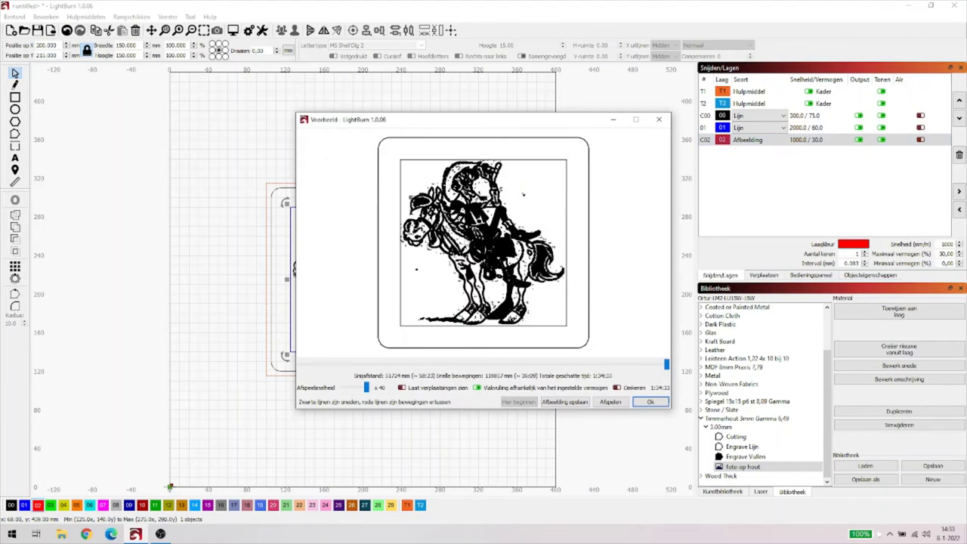
scroll(523, 194, "up", 5)
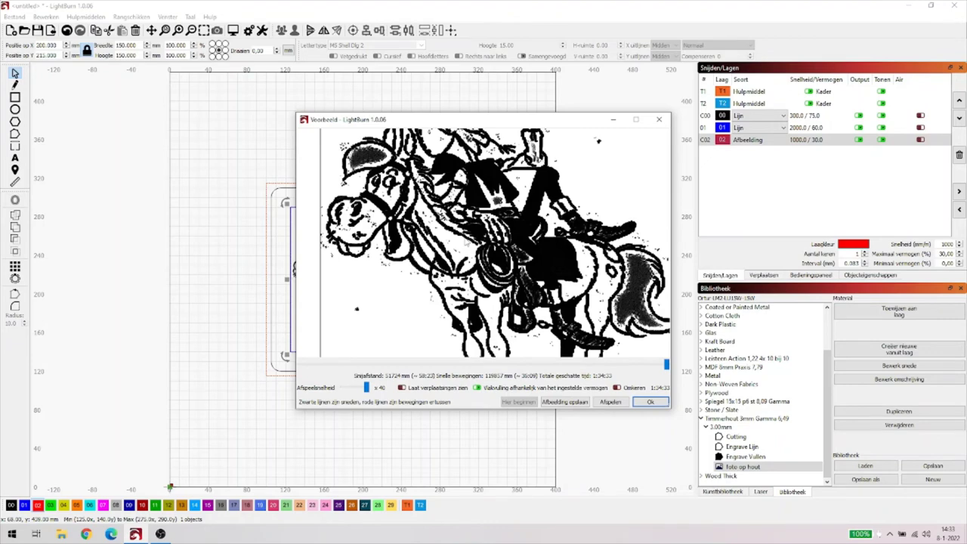
scroll(490, 275, "up", 4)
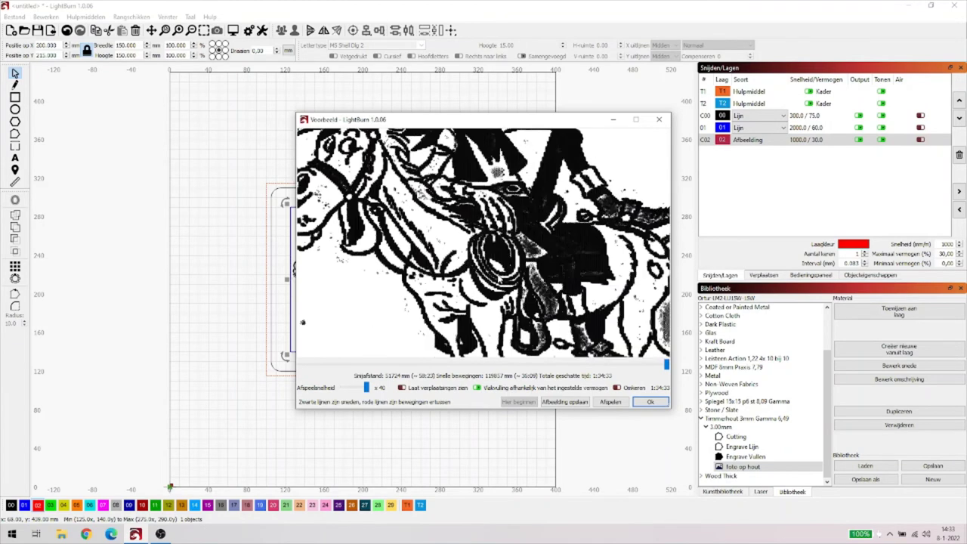
scroll(499, 278, "down", 6)
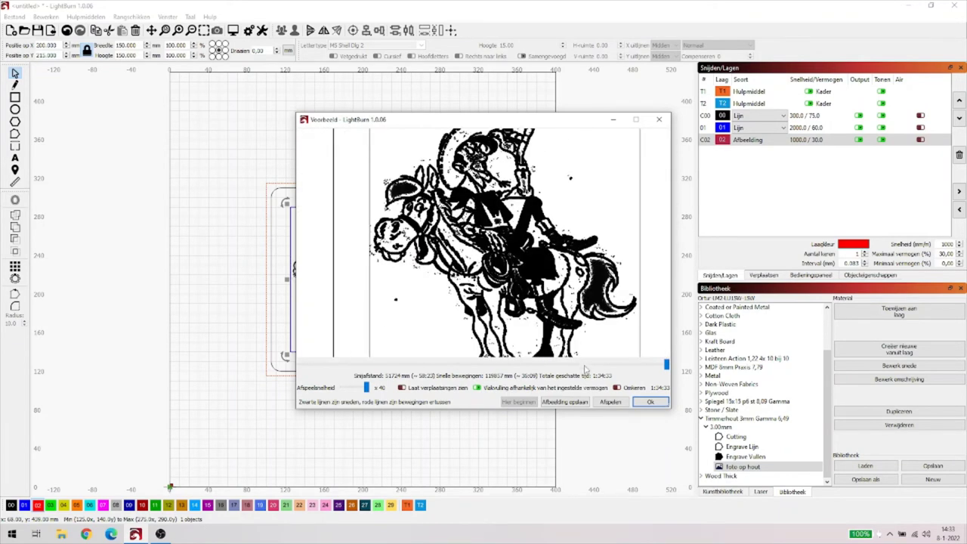
left_click(650, 402)
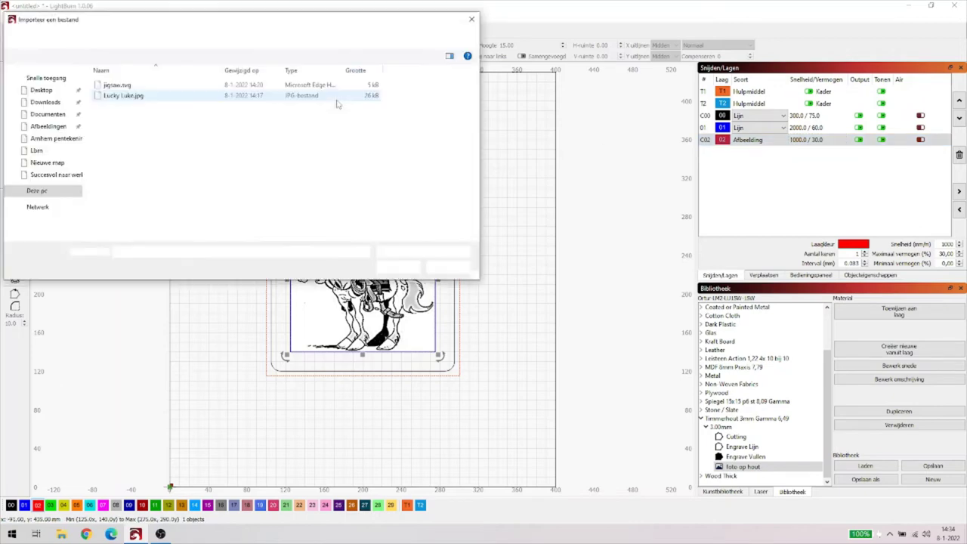
Import jigsaw.svg over the picture and assign the puzzle lines to layer 03.
key("Escape")
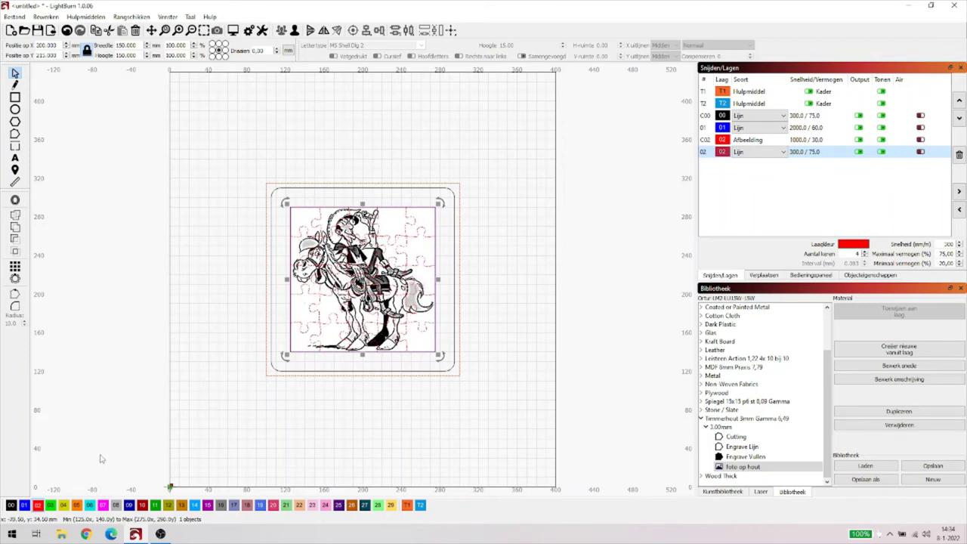
left_click(51, 506)
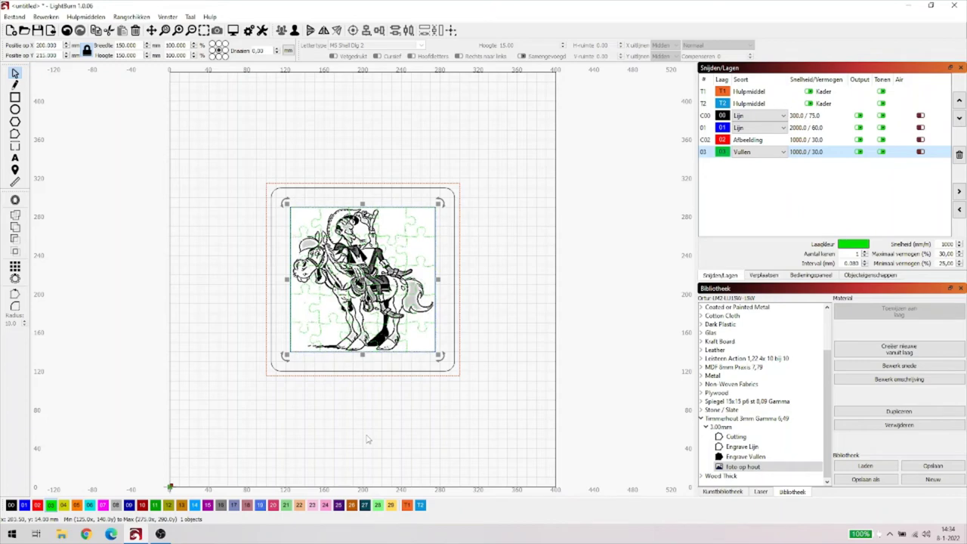
Set layer 03 to Lijn mode with speed 300 mm/min, maximum power 75%, 4 passes and Constant Power Mode on.
double_click(813, 154)
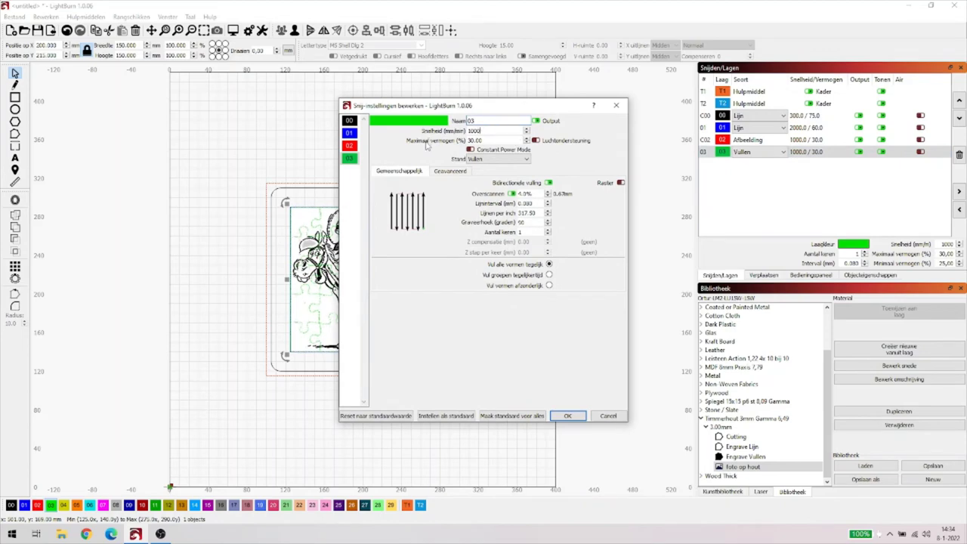
key("BackSpace")
key("BackSpace")
key("BackSpace")
key("BackSpace")
type("300")
key("Tab")
type("7")
left_click(495, 159)
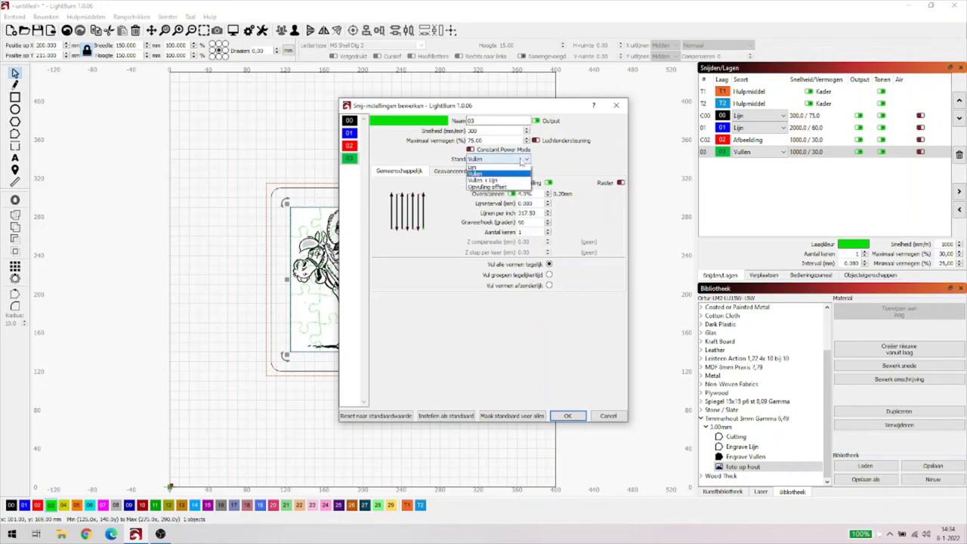
left_click(488, 167)
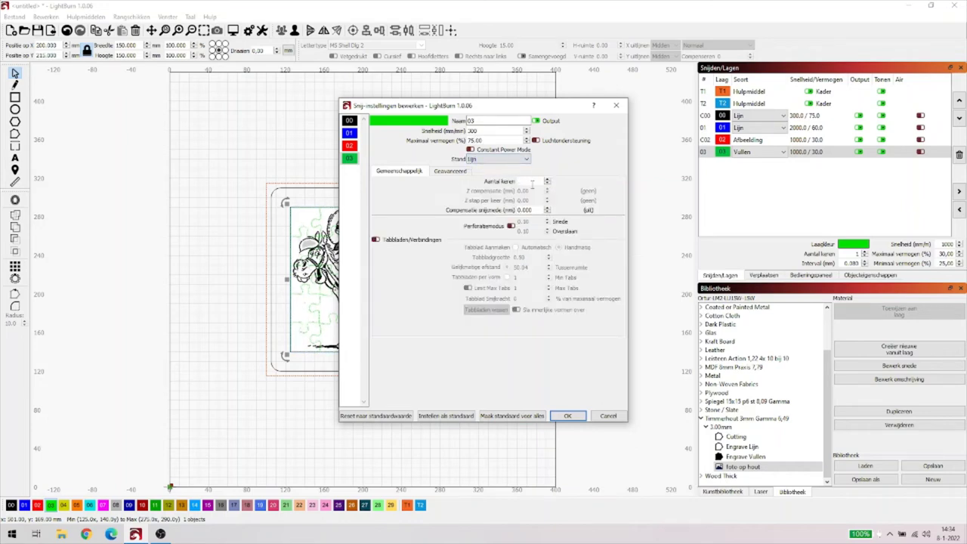
left_click(471, 150)
left_click(569, 416)
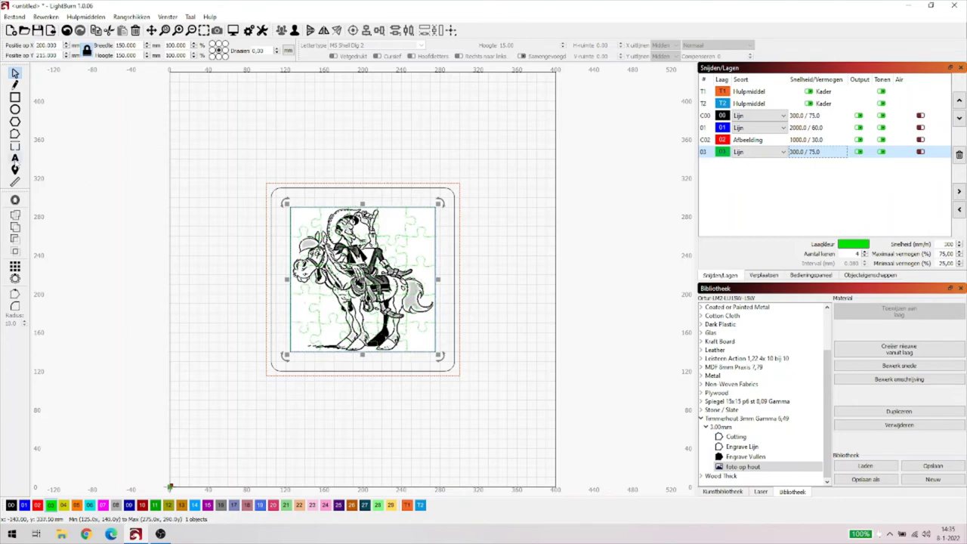
Add the text "Lucky Luke" above the picture on layer 03 and assign the puzzle lines to layer 04.
left_click(178, 30)
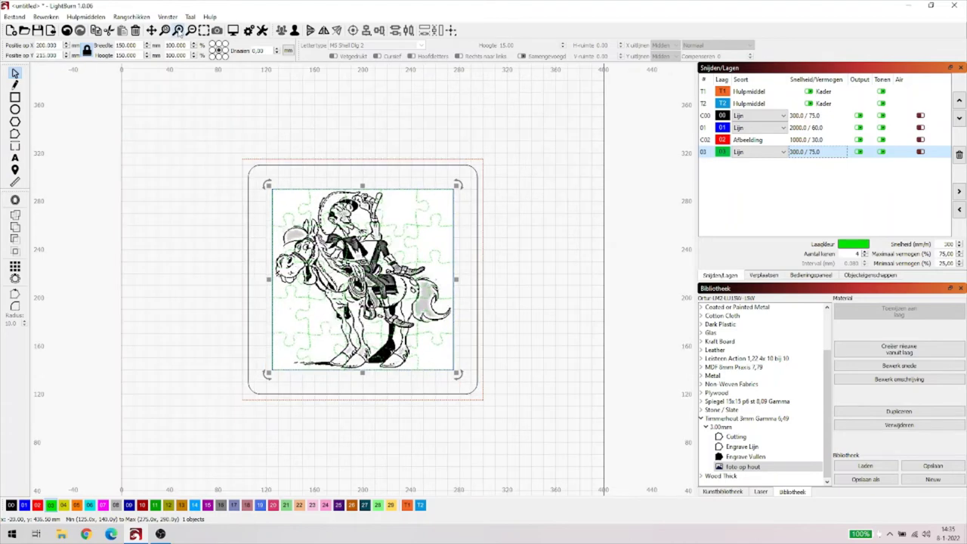
left_click(178, 31)
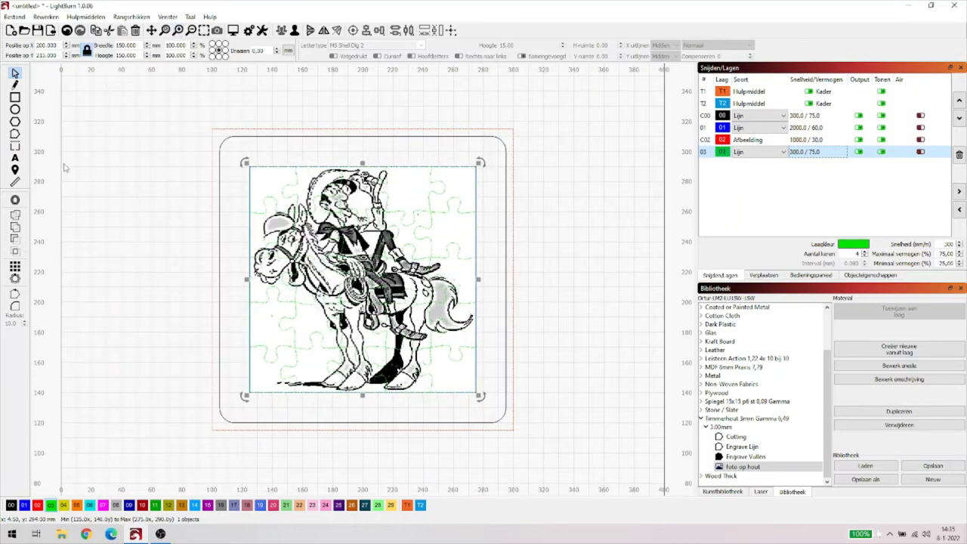
left_click(14, 157)
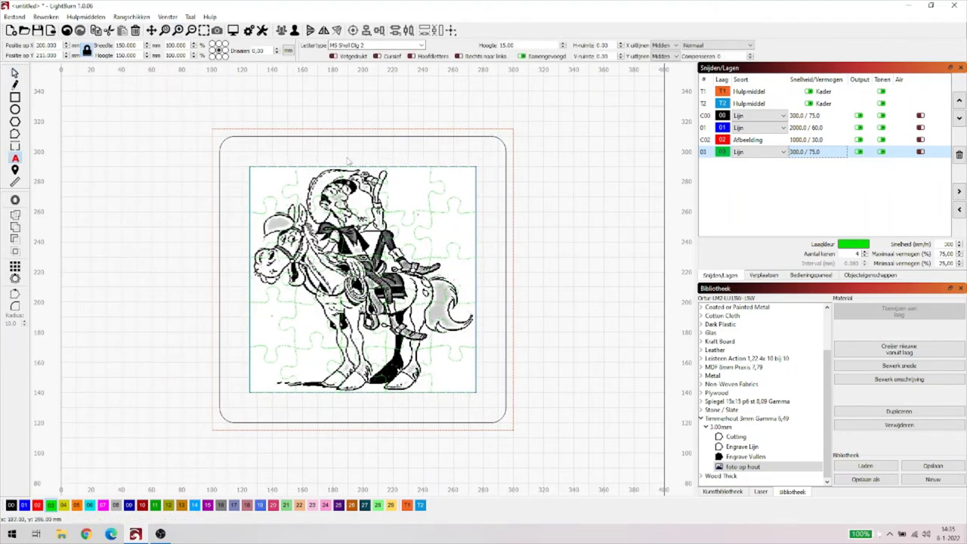
left_click(361, 160)
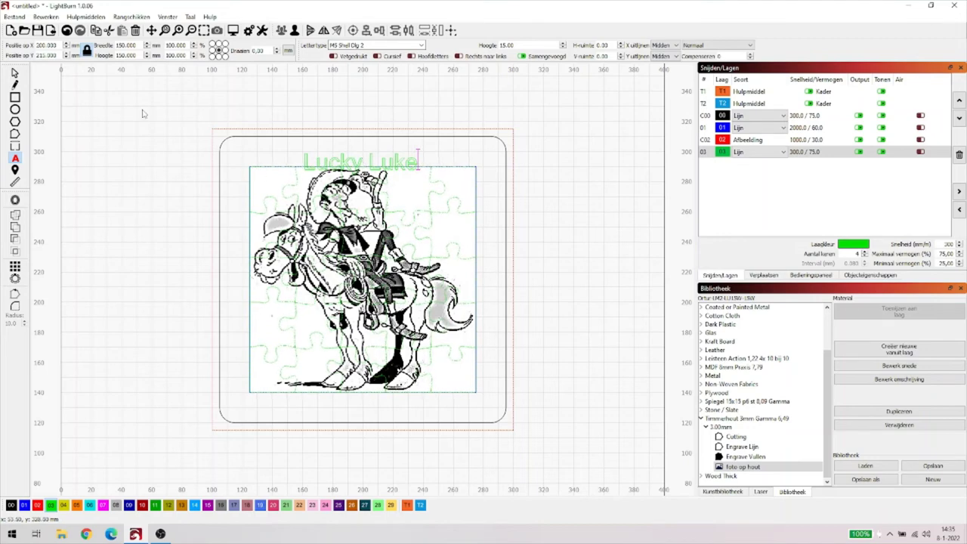
left_click(64, 504)
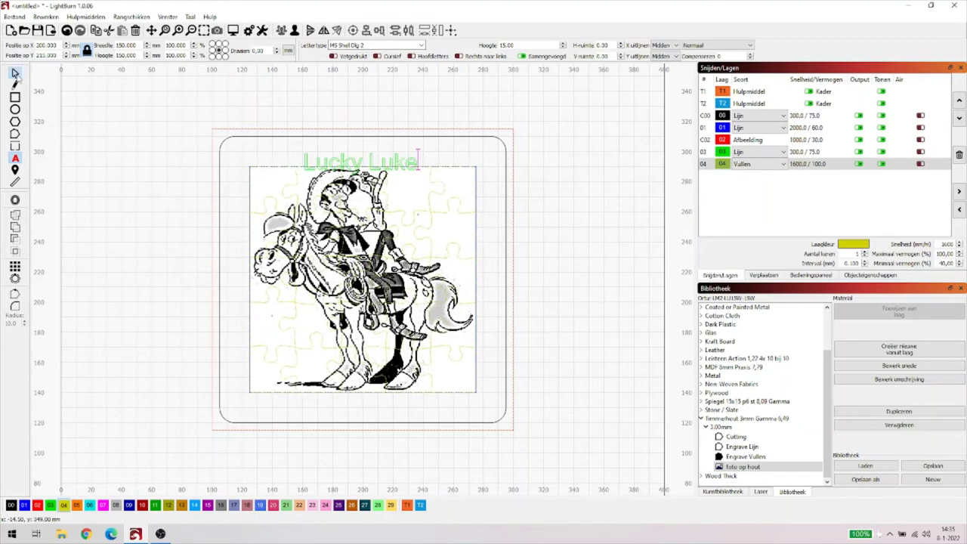
left_click(15, 72)
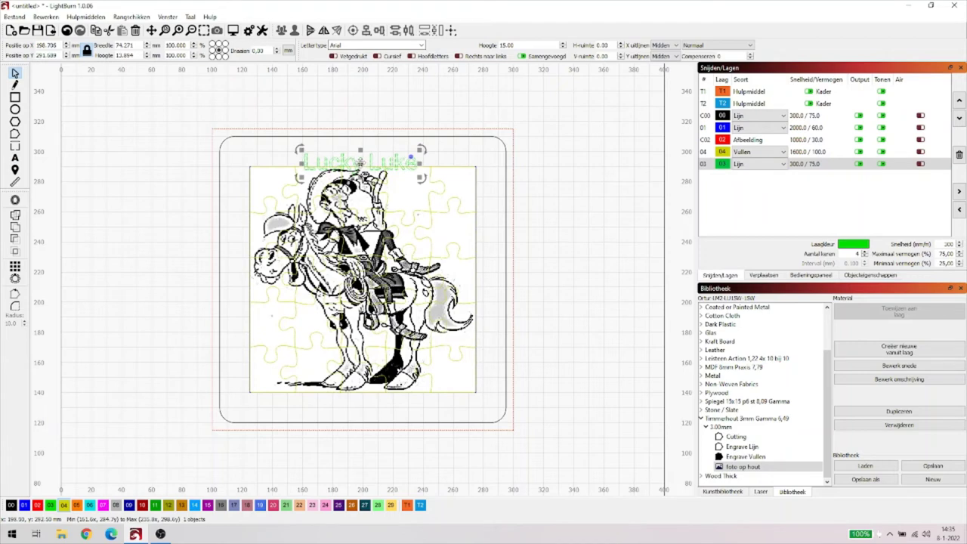
Move the Lucky Luke text into the border above the picture at about X 200, Y 298.5 and centre it vertically with the rounded outline.
left_click_drag(360, 165, 362, 155)
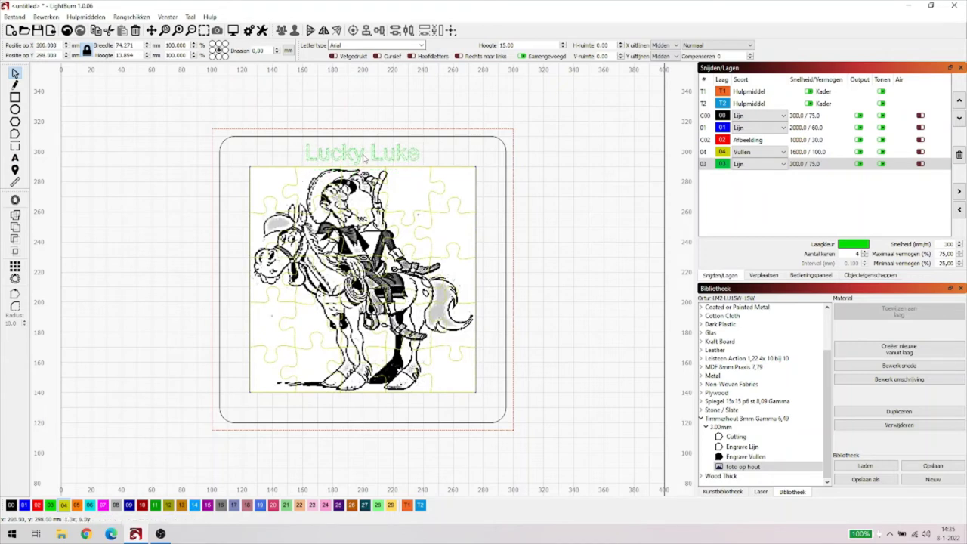
left_click_drag(368, 158, 364, 156)
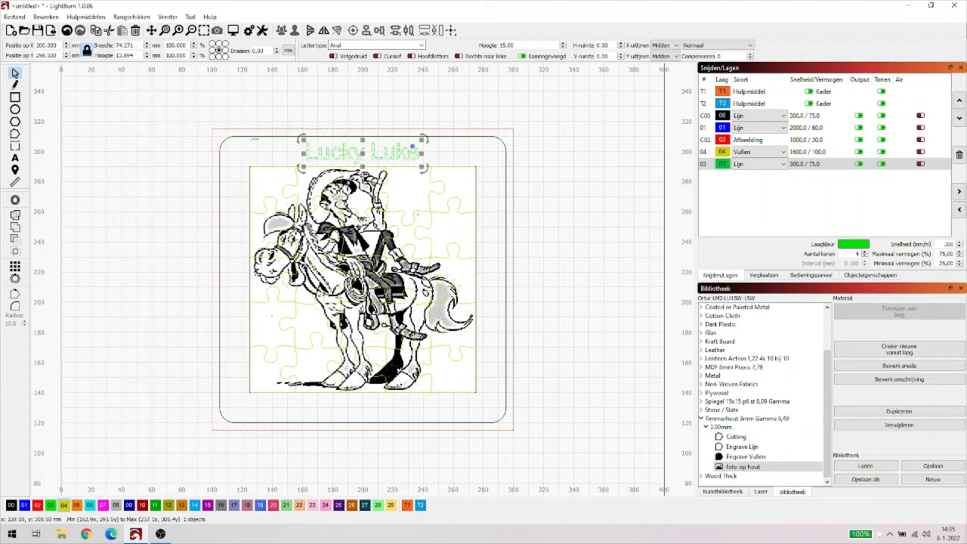
key("ctrl+a")
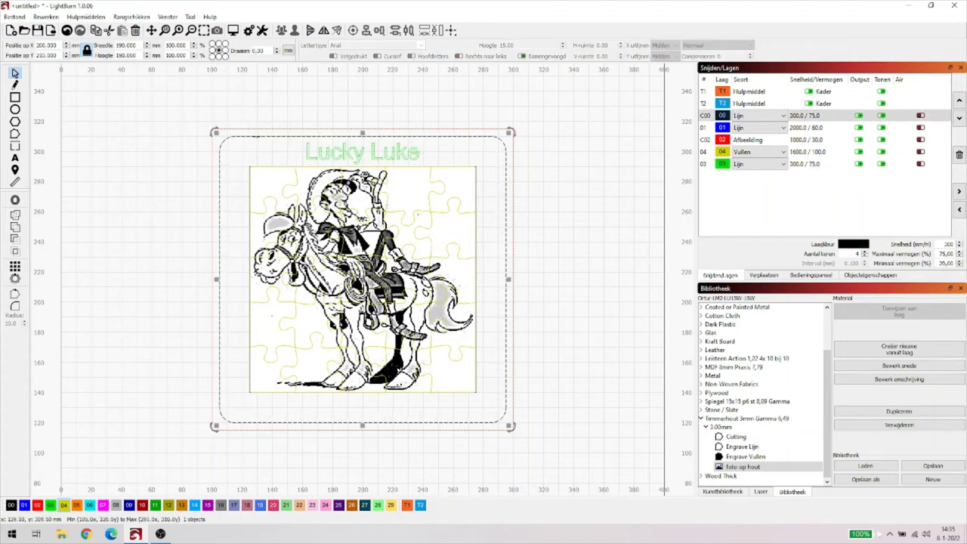
left_click(307, 154, "shift")
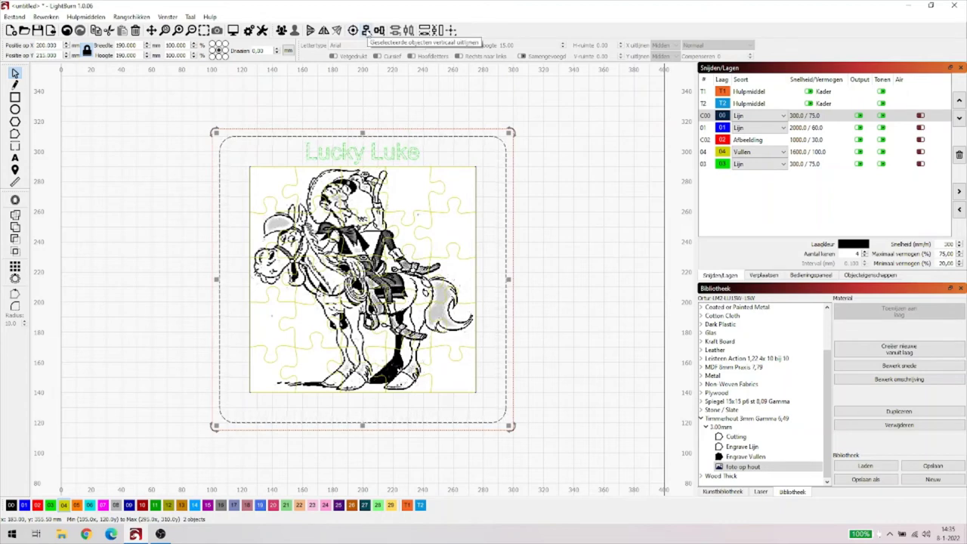
left_click(366, 31)
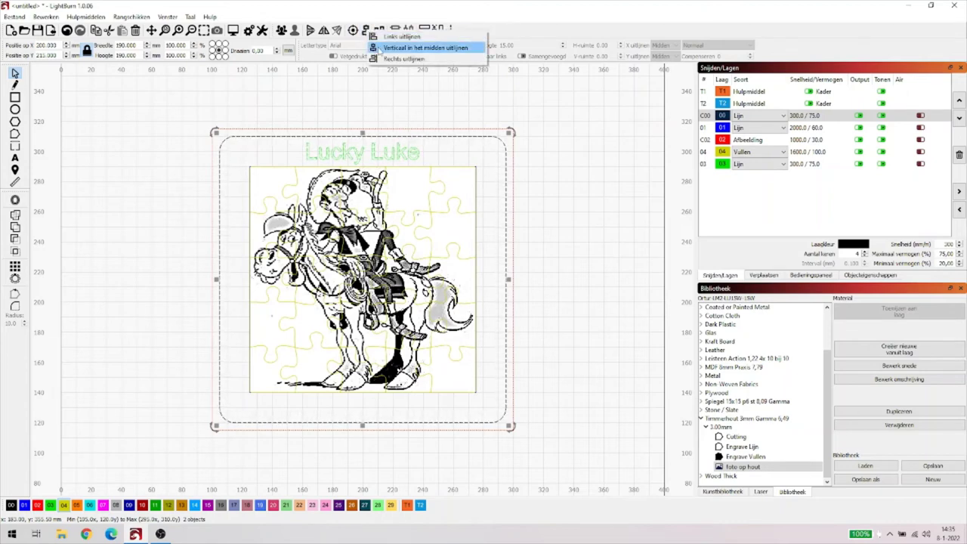
left_click(390, 49)
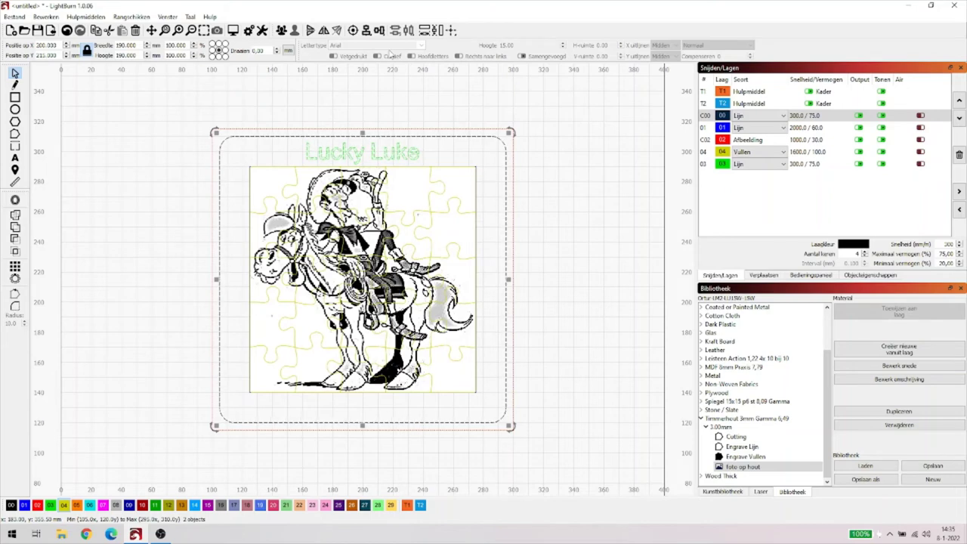
left_click(426, 98)
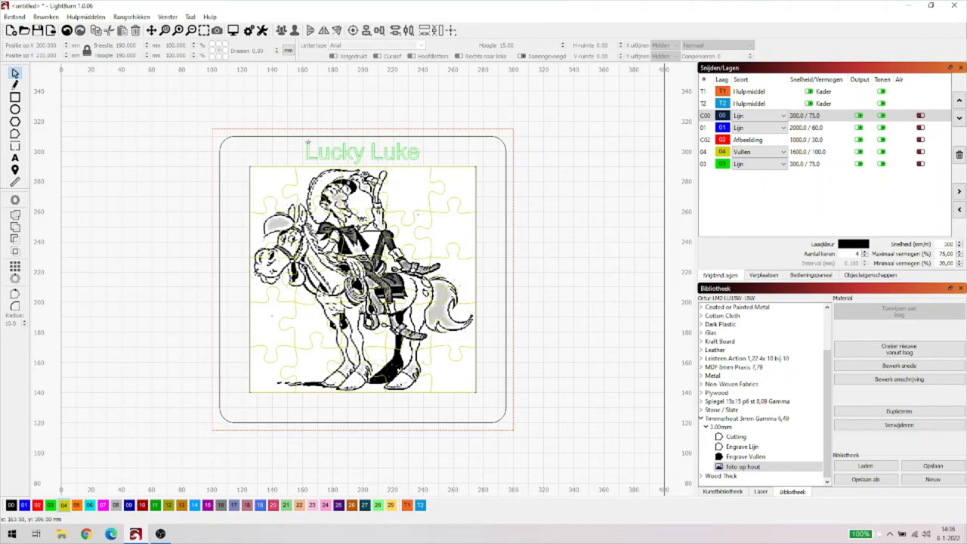
Change the font of the Lucky Luke text to Cooper Black.
left_click(333, 152)
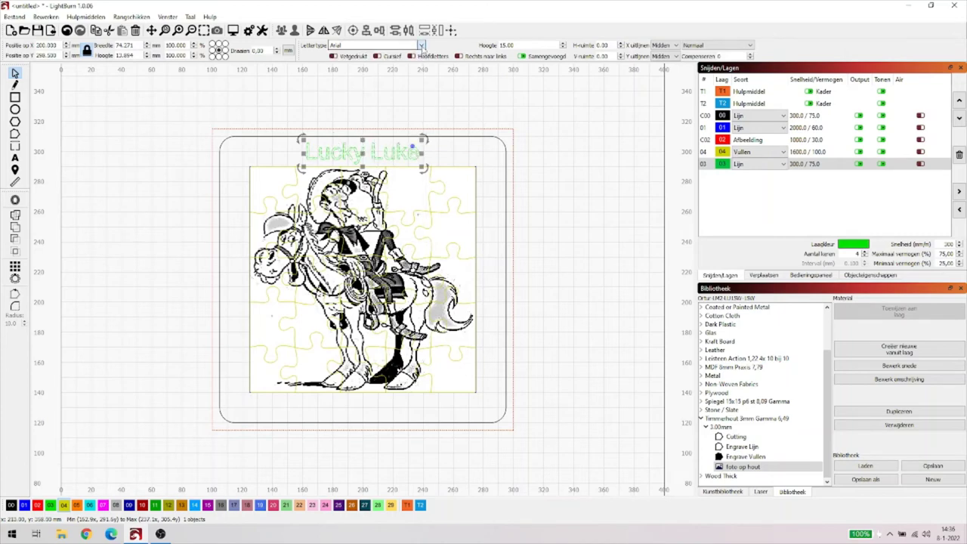
left_click(421, 45)
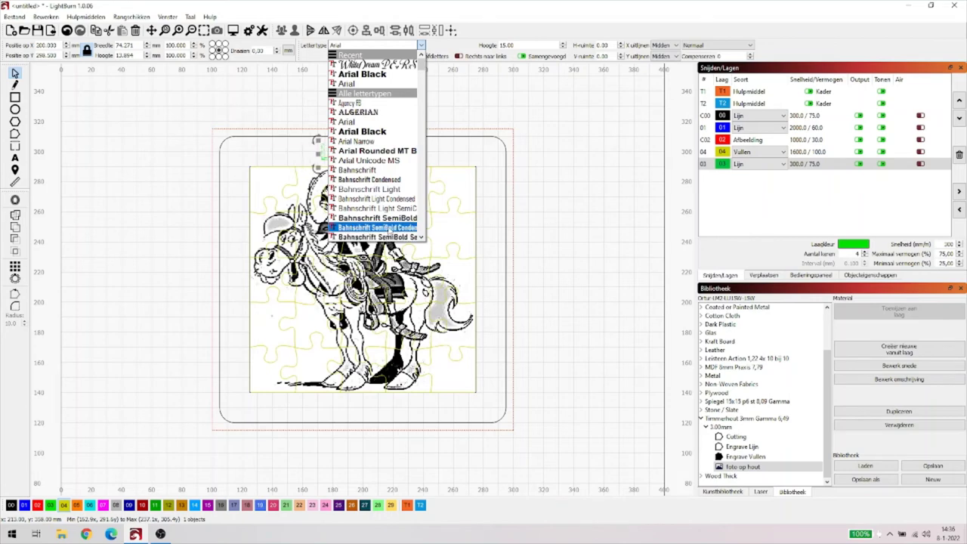
scroll(389, 229, "down", 9)
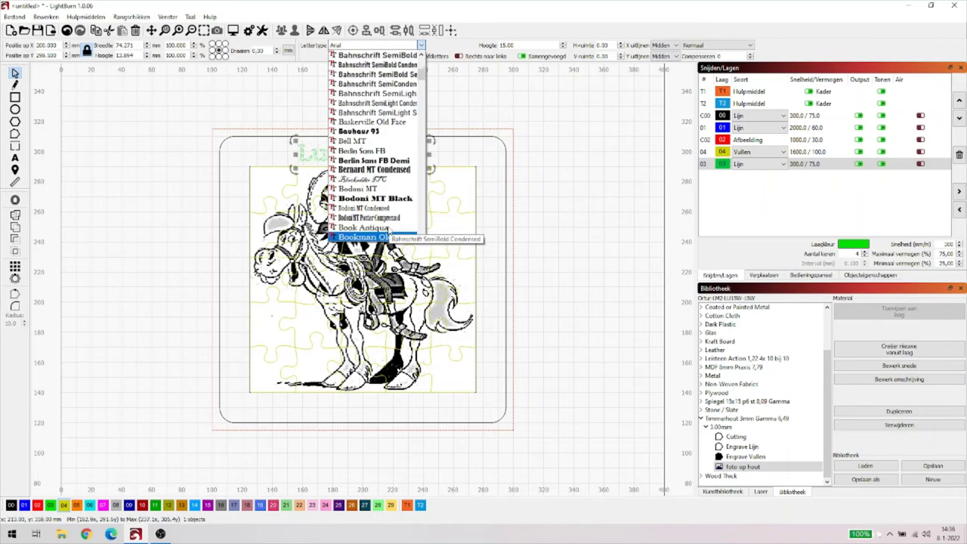
scroll(389, 229, "down", 10)
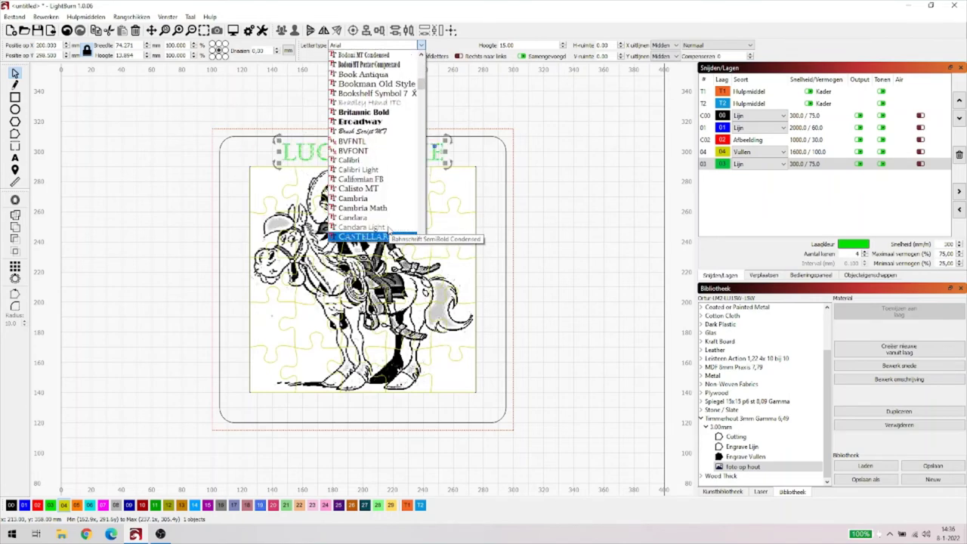
scroll(390, 229, "down", 4)
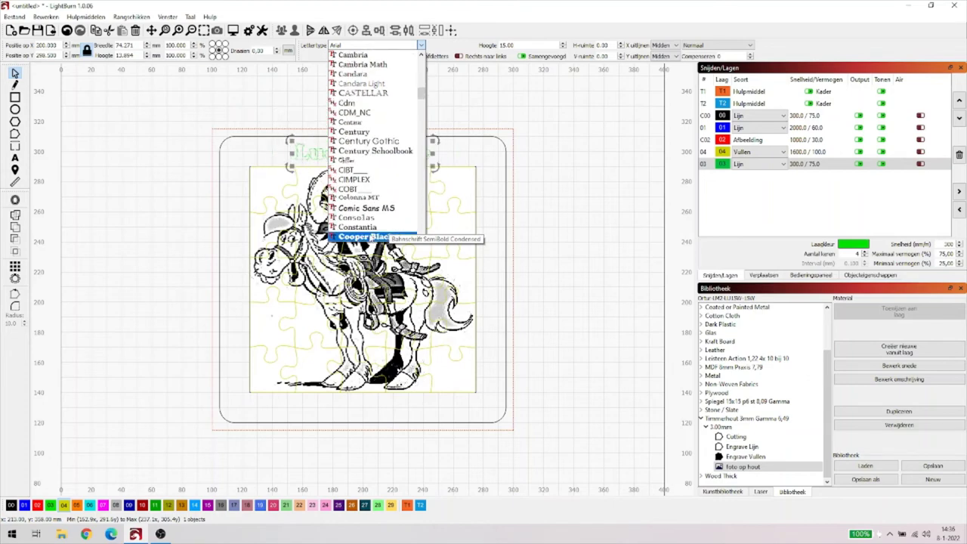
left_click(375, 236)
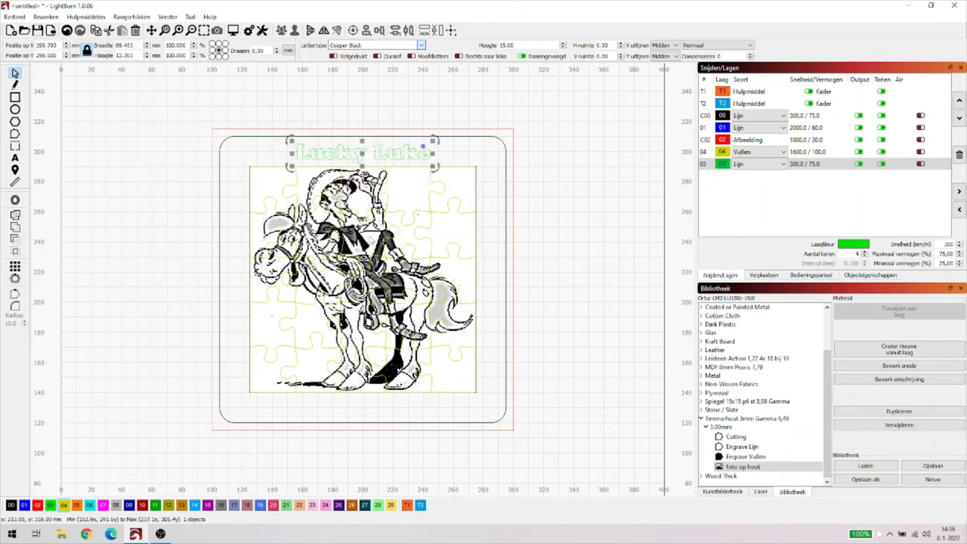
left_click(560, 188)
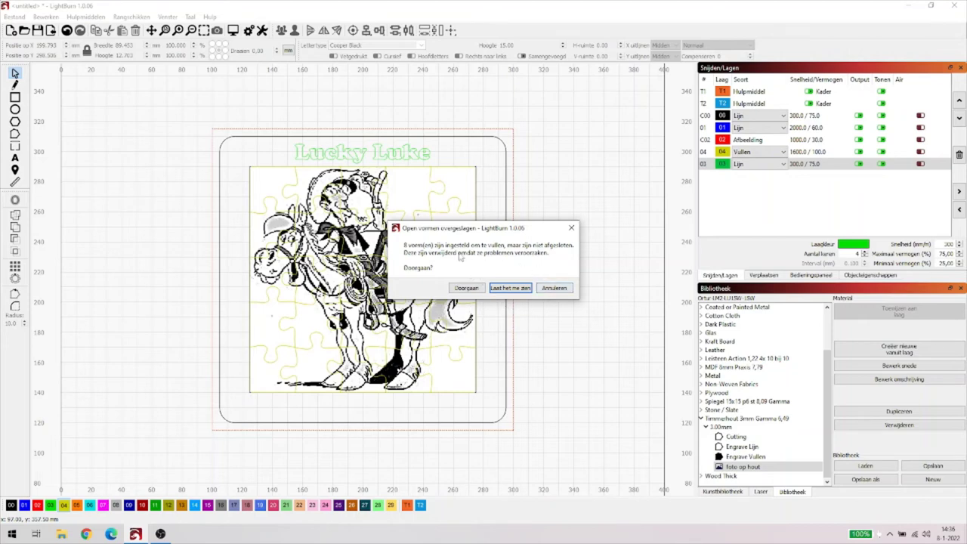
Cancel the open shapes warning and change the mode of layer 04 from Vullen to Lijn.
left_click(554, 288)
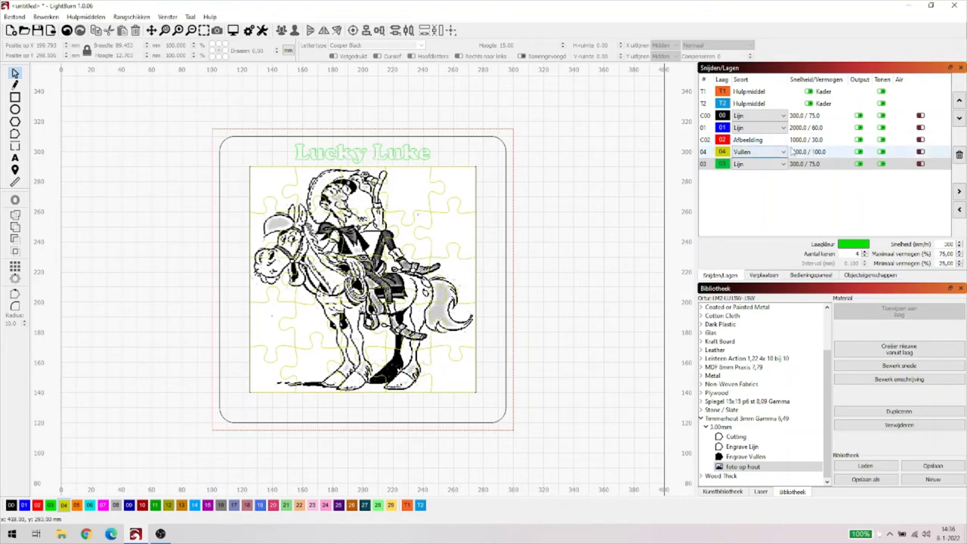
left_click(704, 152)
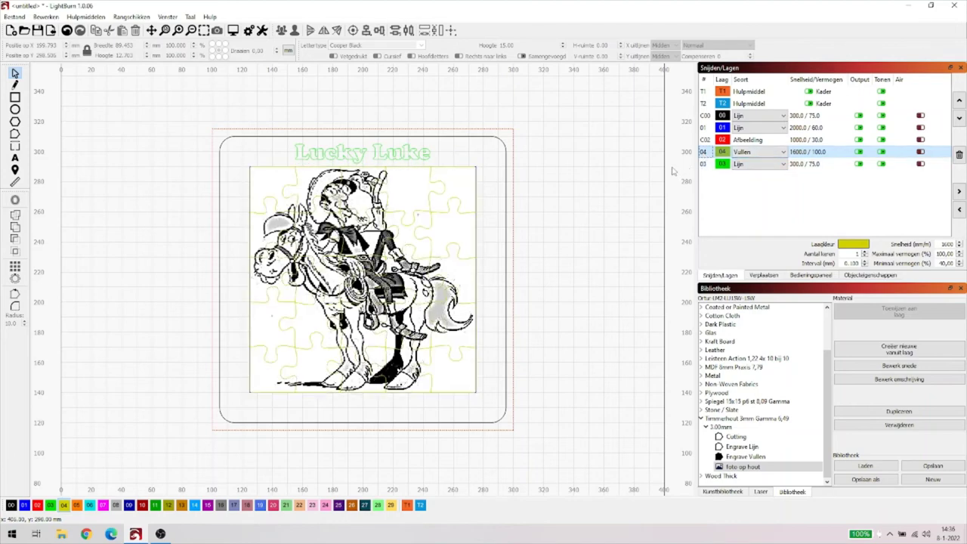
left_click(800, 154)
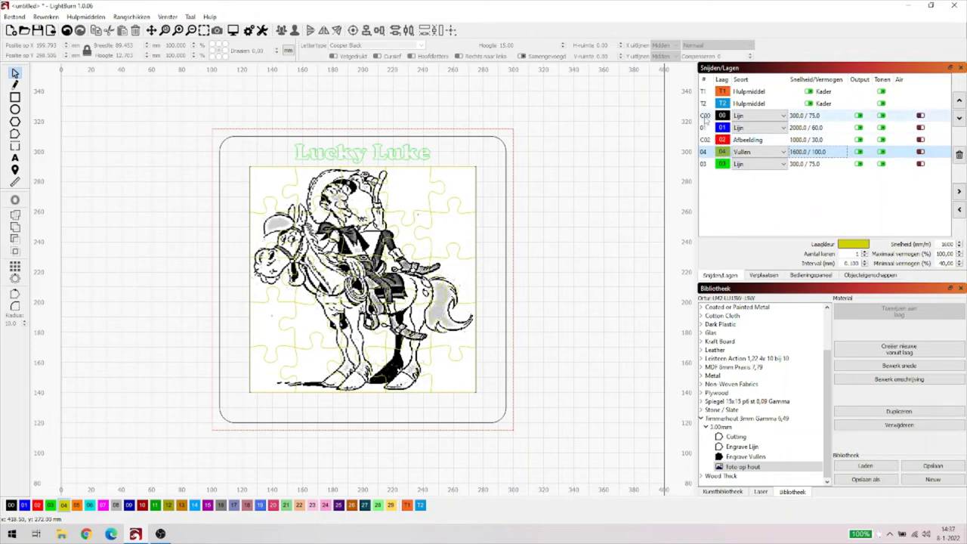
left_click(752, 153)
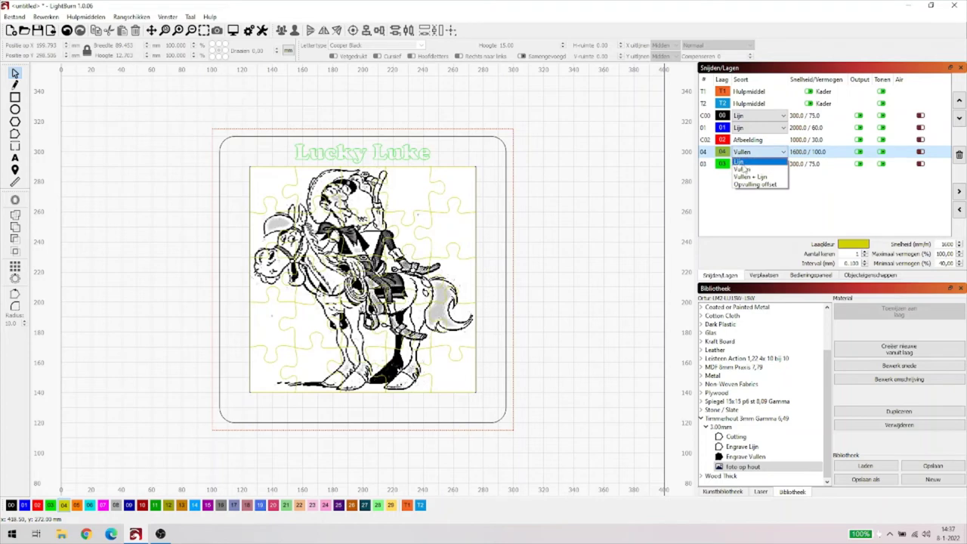
left_click(748, 161)
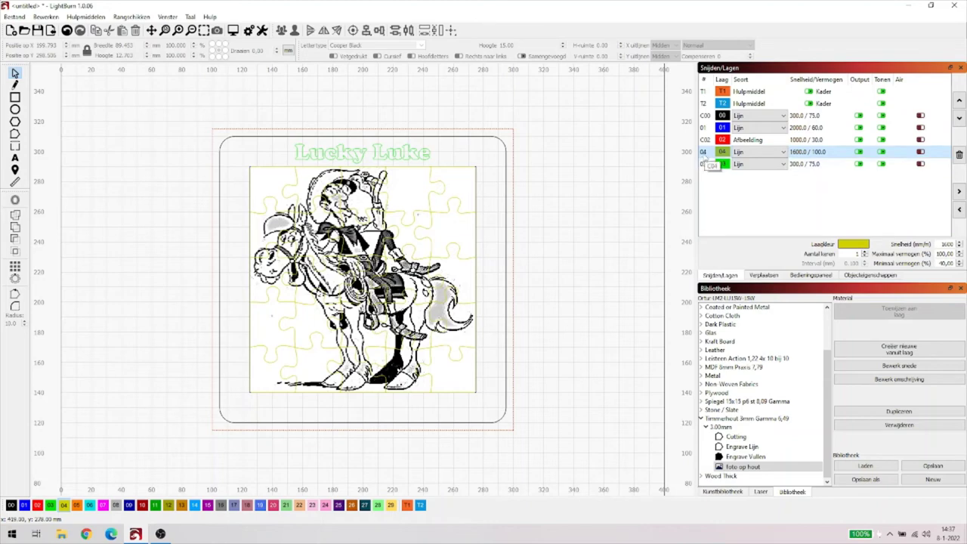
left_click(703, 153)
Set layer 04 to speed 300 mm/min, maximum power 75%, 4 passes and Constant Power Mode on.
double_click(803, 154)
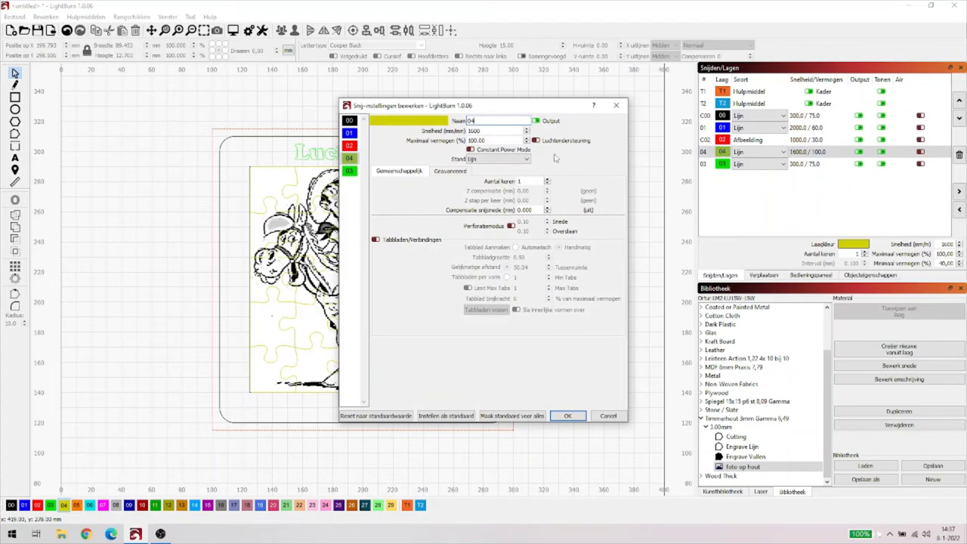
double_click(474, 131)
type("300")
key("Tab")
type("7")
key("Tab")
left_click(473, 150)
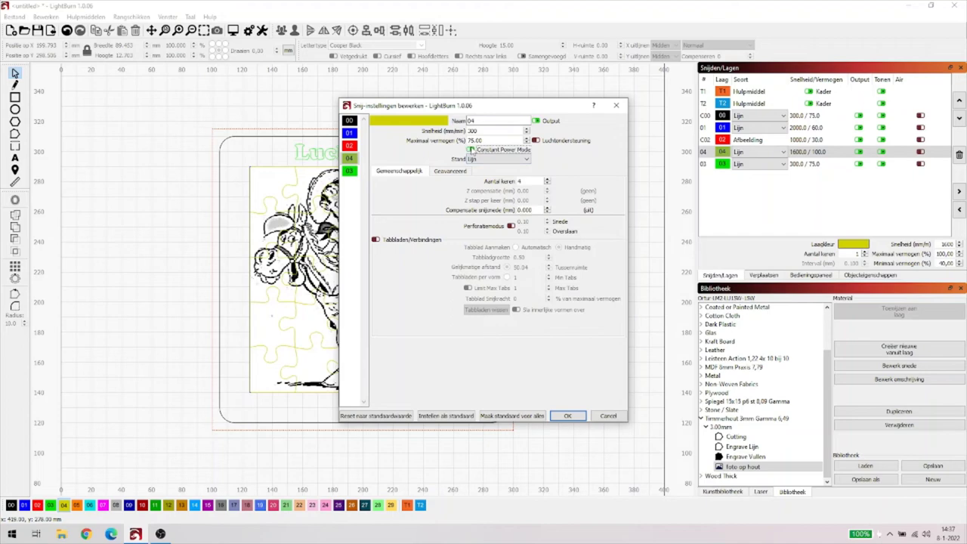
left_click(572, 416)
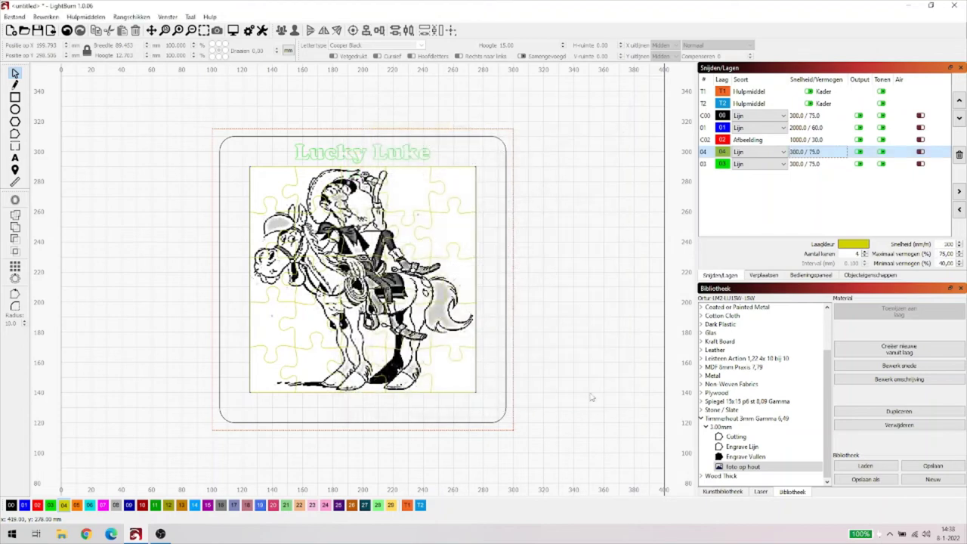
Look up the cut settings of Engrave Vullen in the material library under Timmerhout 3mm Gamma 6,49.
left_click(807, 167)
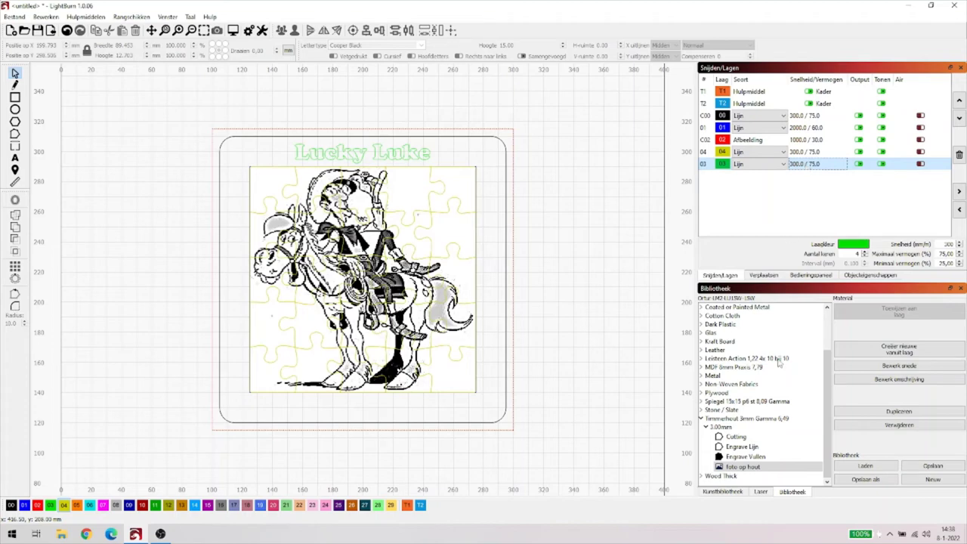
left_click(745, 459)
left_click(889, 368)
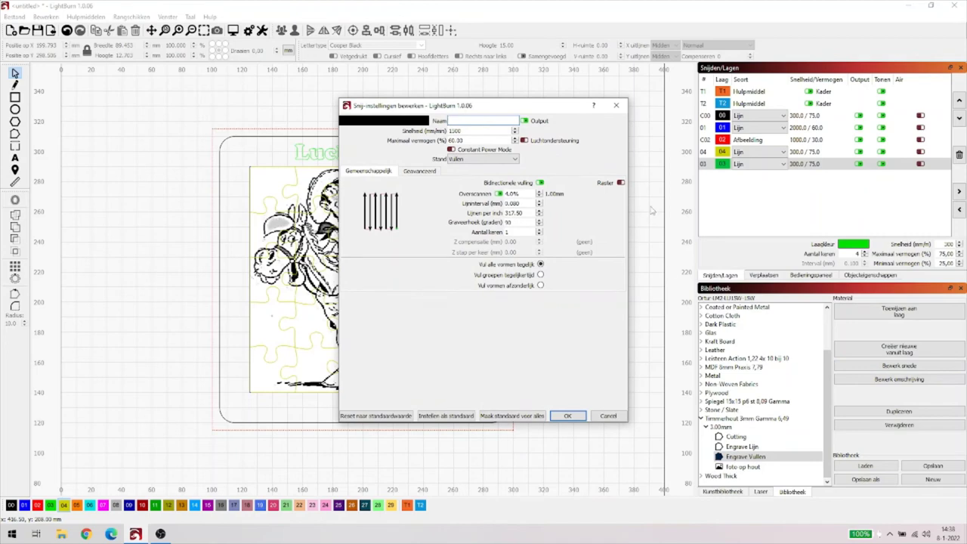
left_click(617, 107)
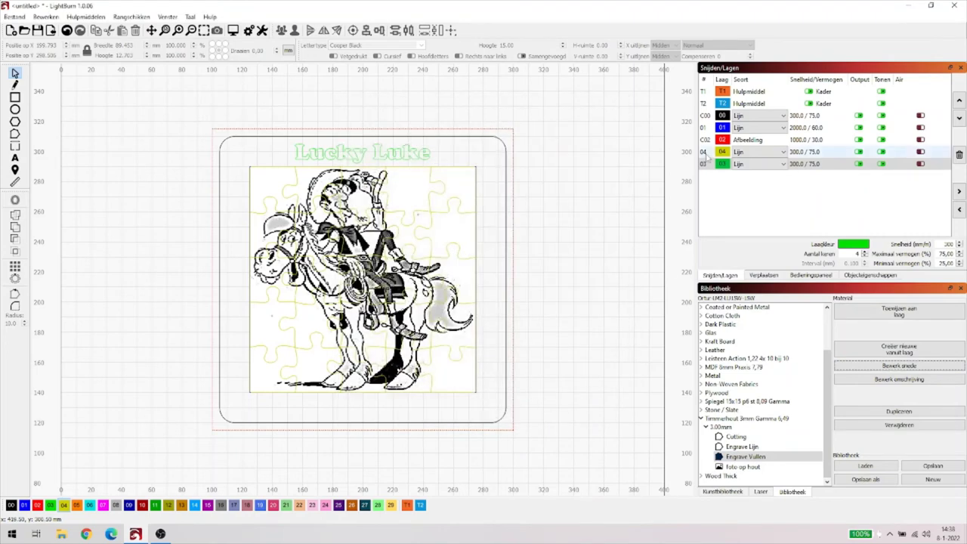
Open the cut settings of layer 03 and change its mode from Lijn to Vullen.
left_click(817, 164)
double_click(816, 164)
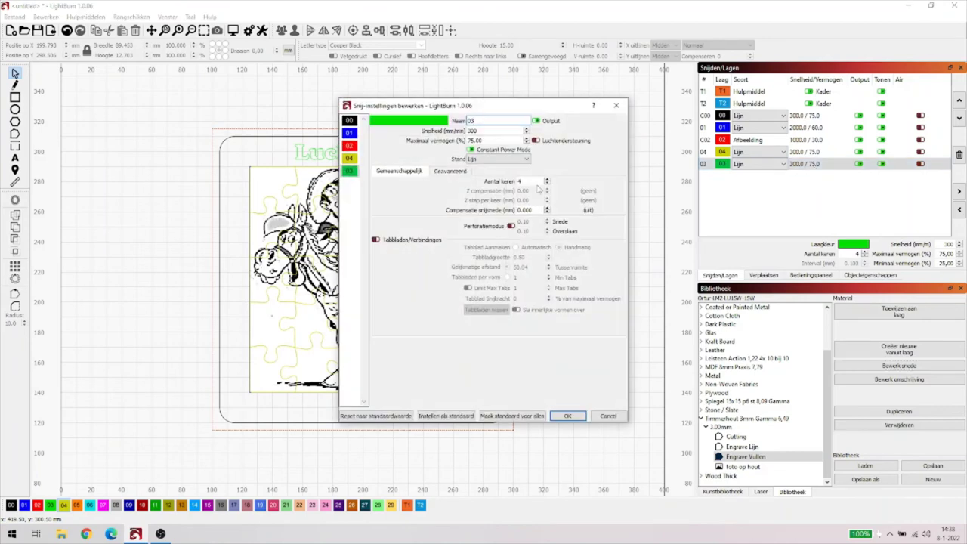
left_click(502, 160)
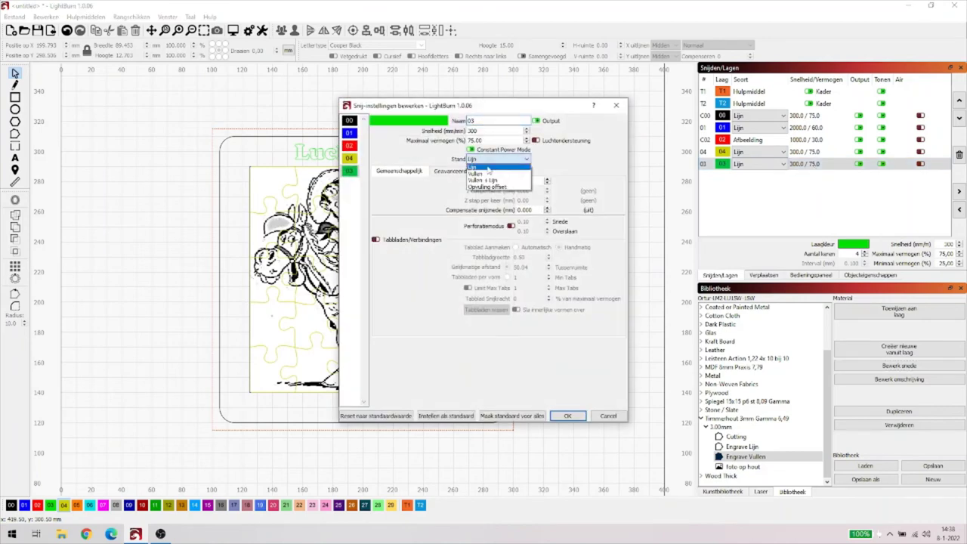
left_click(478, 175)
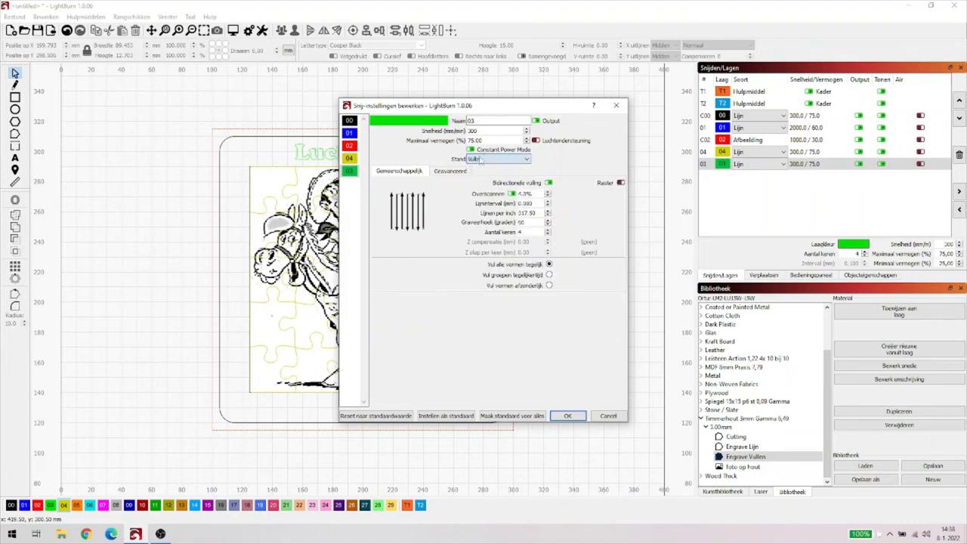
Set layer 03 to speed 1500 mm/min, maximum power 60% and 1 pass, and check the job in the preview.
double_click(483, 133)
type("15")
key("Tab")
type("60")
left_click(471, 150)
left_click(471, 150)
left_click(532, 233)
key("BackSpace")
left_click(568, 415)
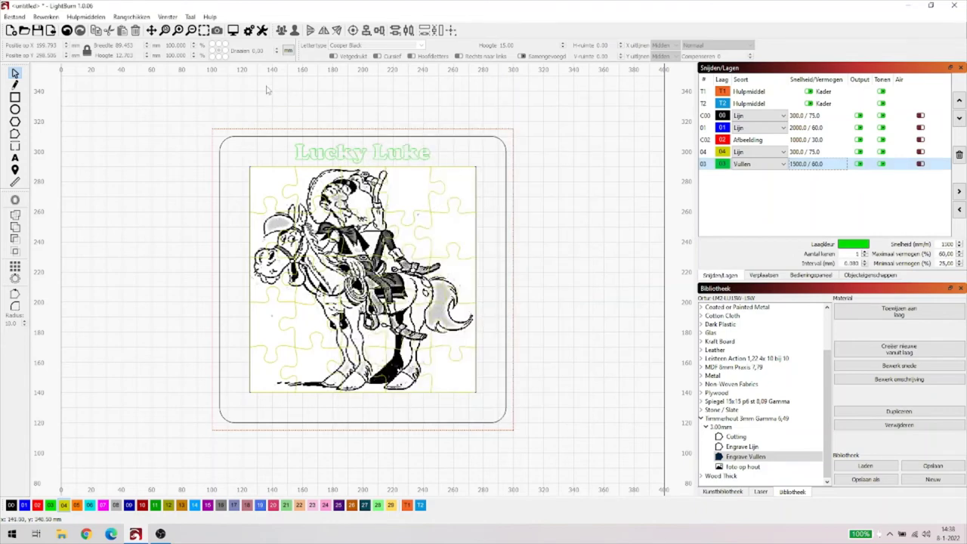
left_click(233, 31)
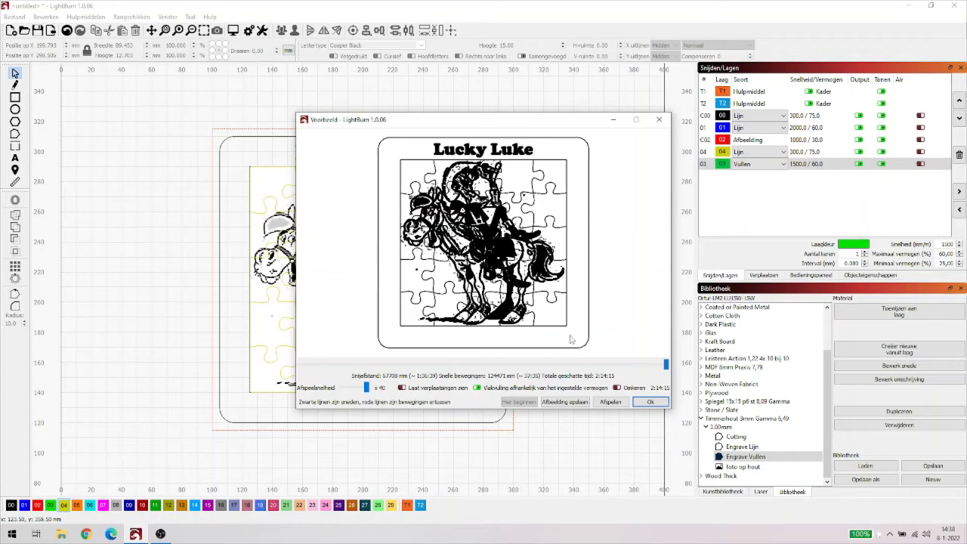
left_click(649, 402)
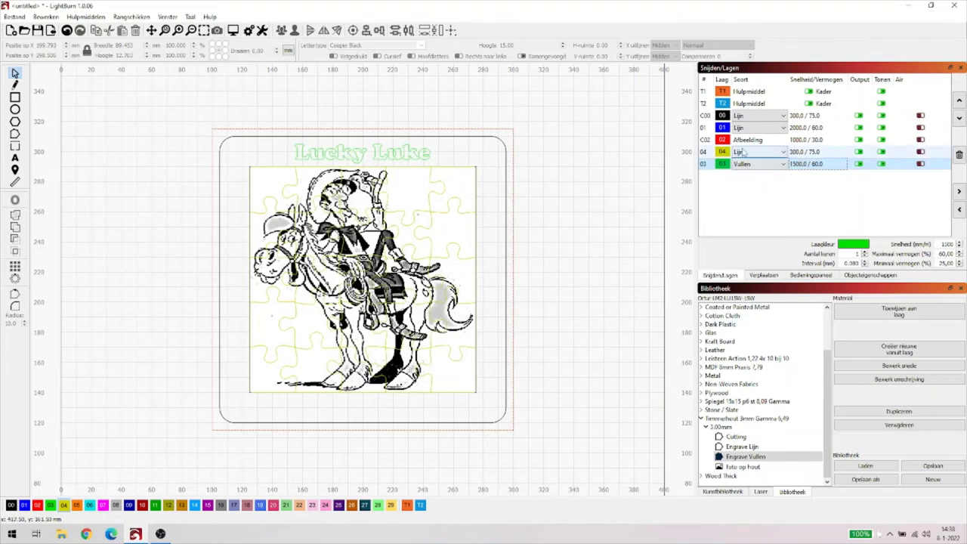
Move image layer 02 up in the cut order so it runs before layers 00 and 01.
left_click(705, 130)
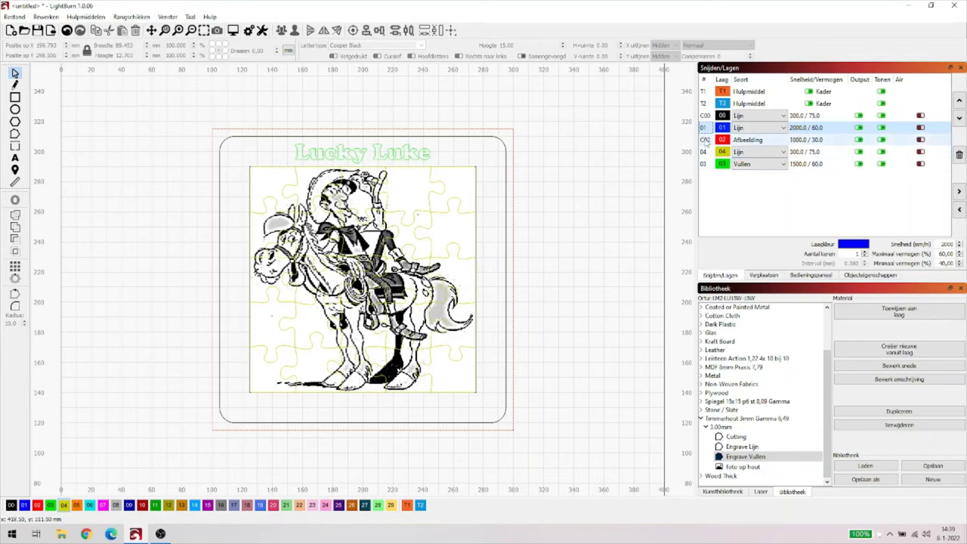
left_click(705, 140)
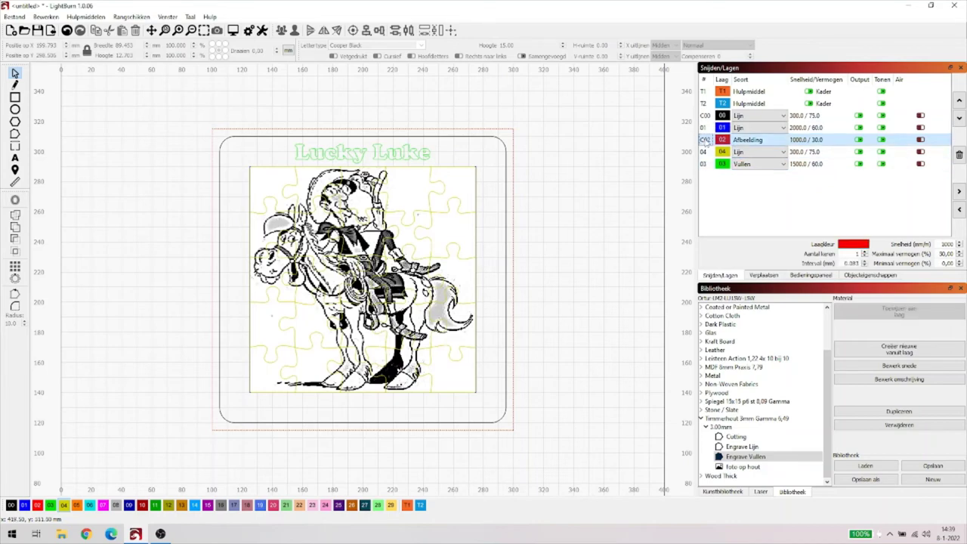
left_click(960, 103)
left_click(960, 103)
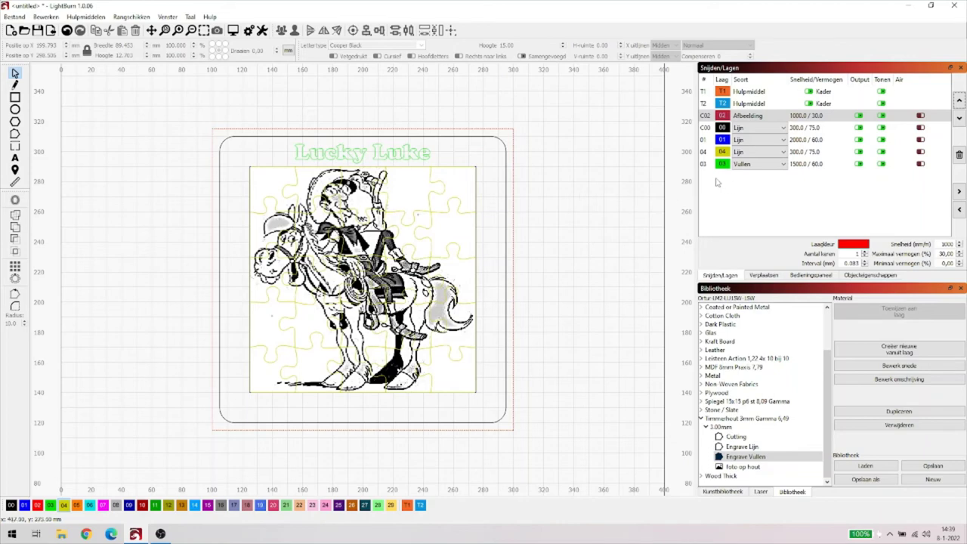
Move fill layer 03 up in the cut order to directly after image layer 02.
left_click(806, 166)
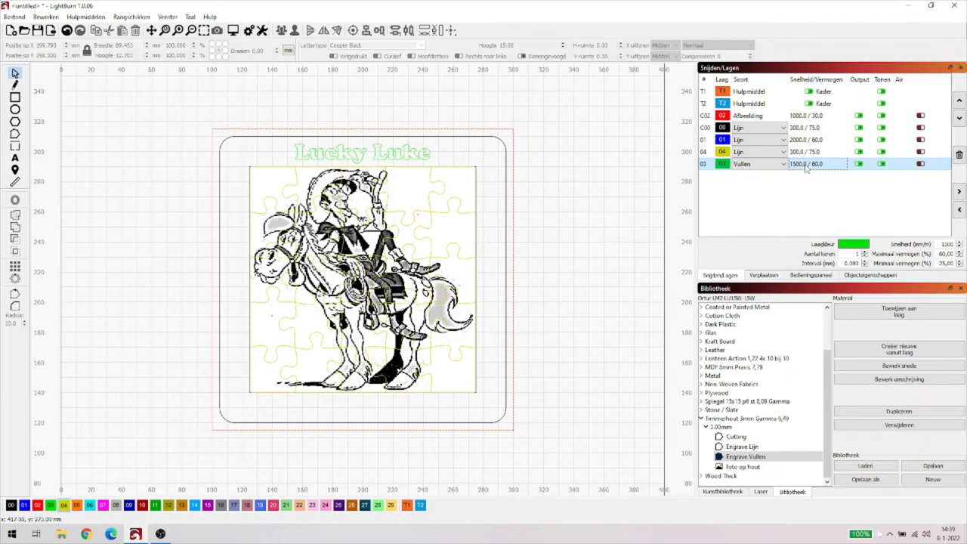
left_click(959, 100)
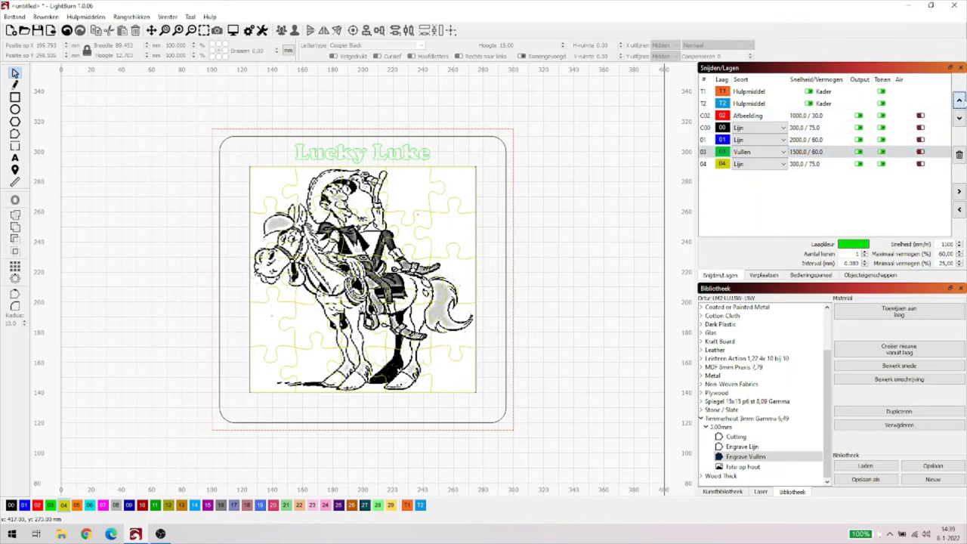
left_click(960, 100)
left_click(959, 100)
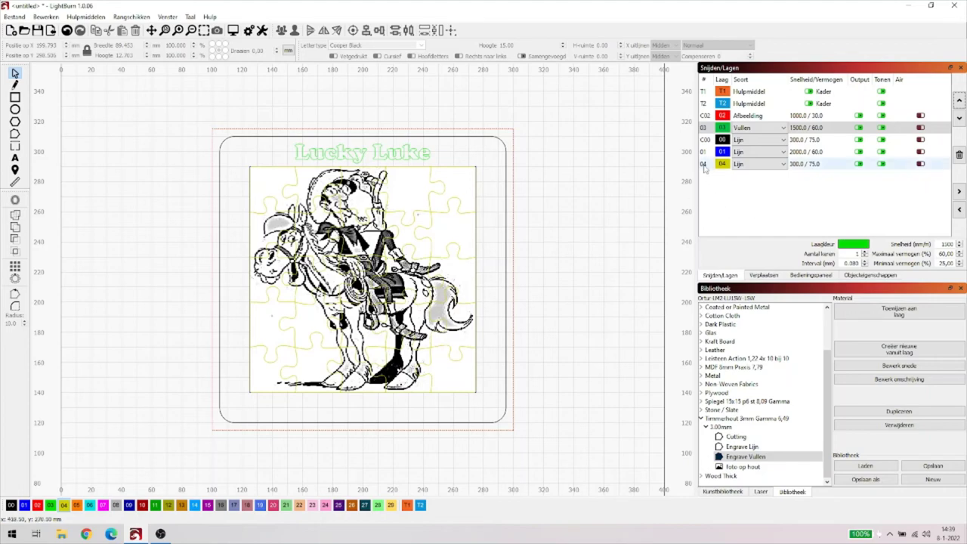
Move jigsaw line layer 04 up in the cut order so it runs before layer 00.
left_click(809, 164)
left_click(960, 101)
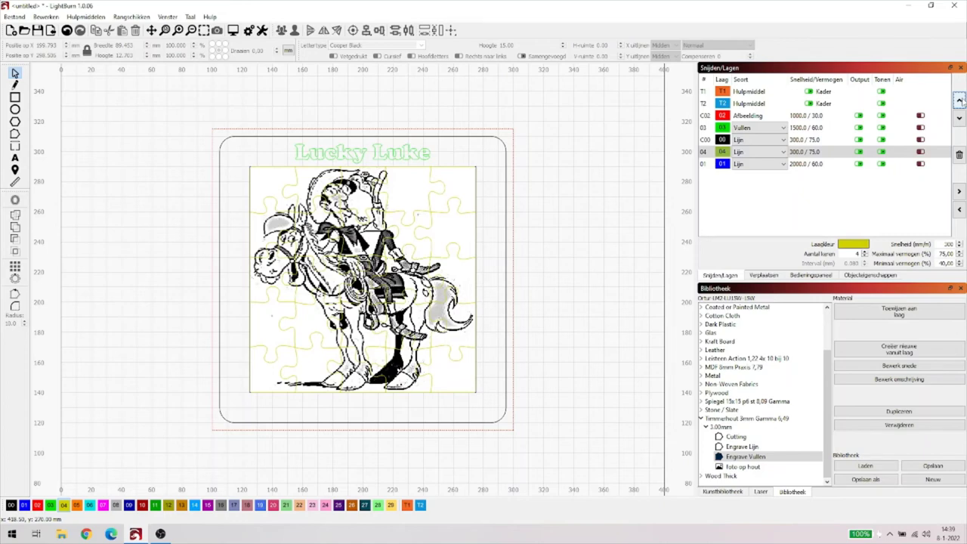
left_click(960, 101)
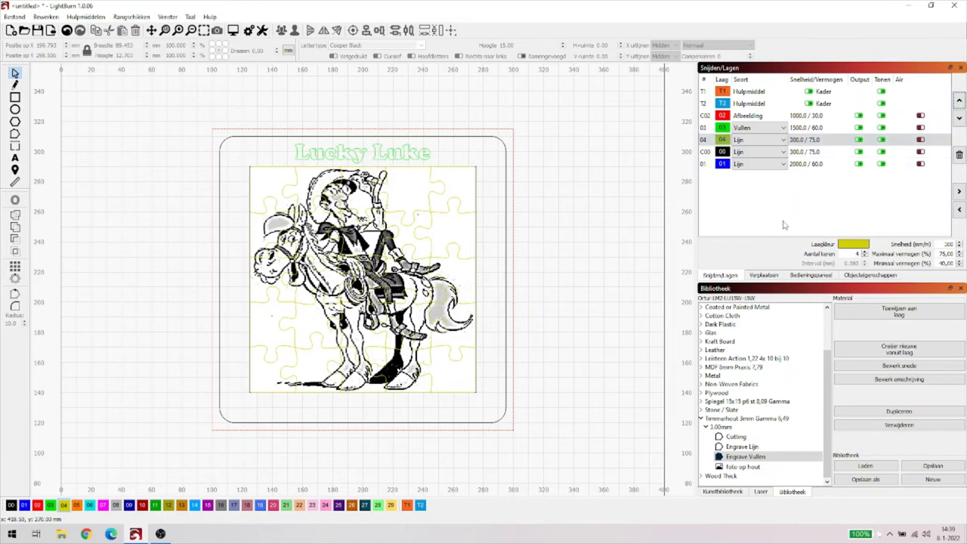
left_click(772, 220)
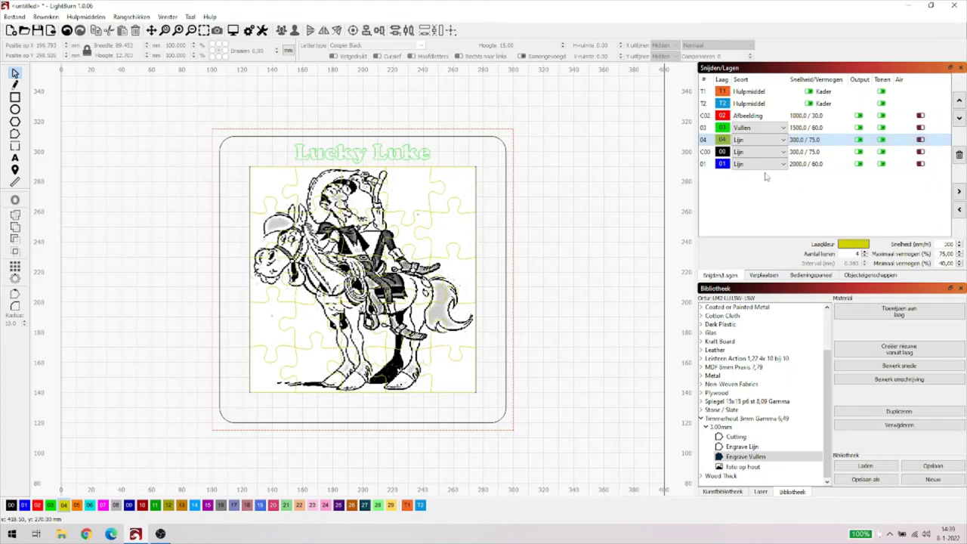
Move line layer 01 up in the cut order to directly after image layer 02.
left_click(804, 169)
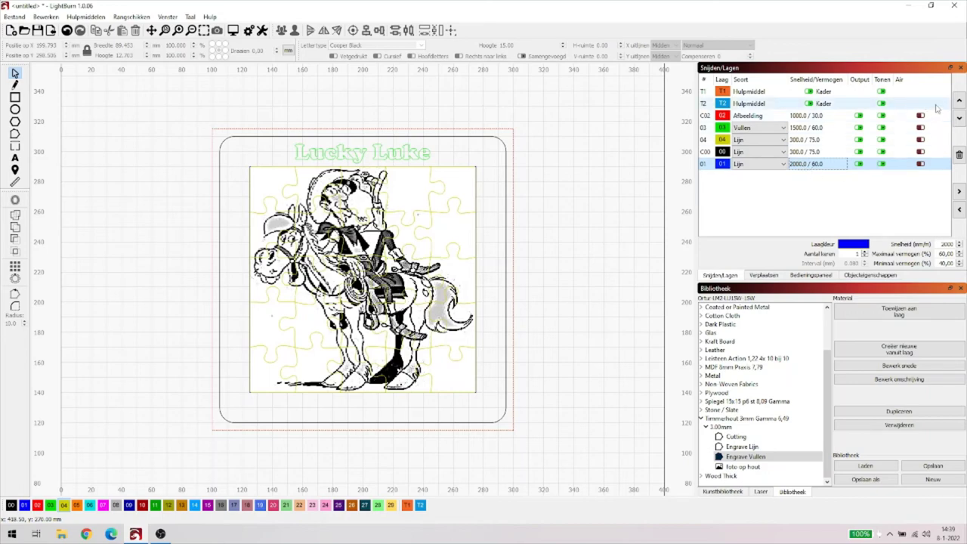
left_click(960, 101)
left_click(960, 100)
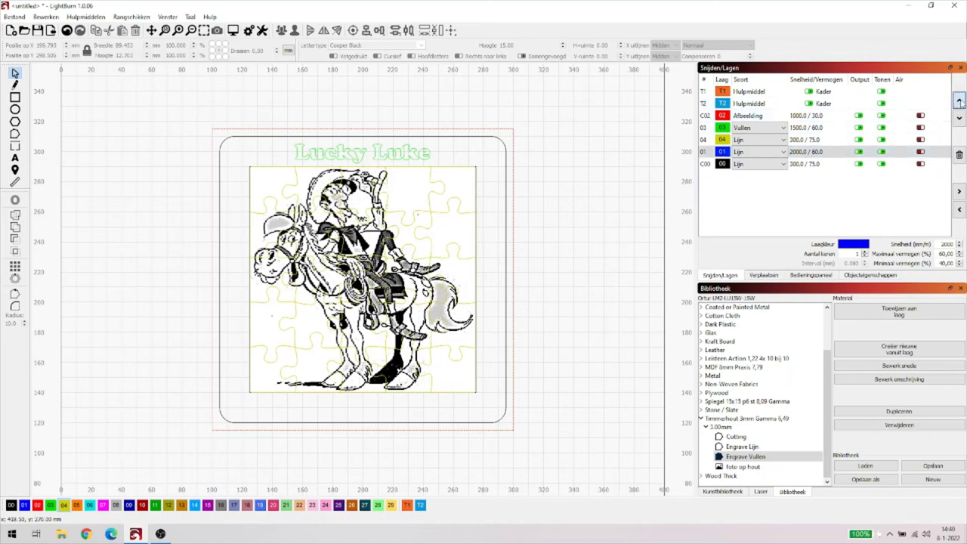
left_click(960, 101)
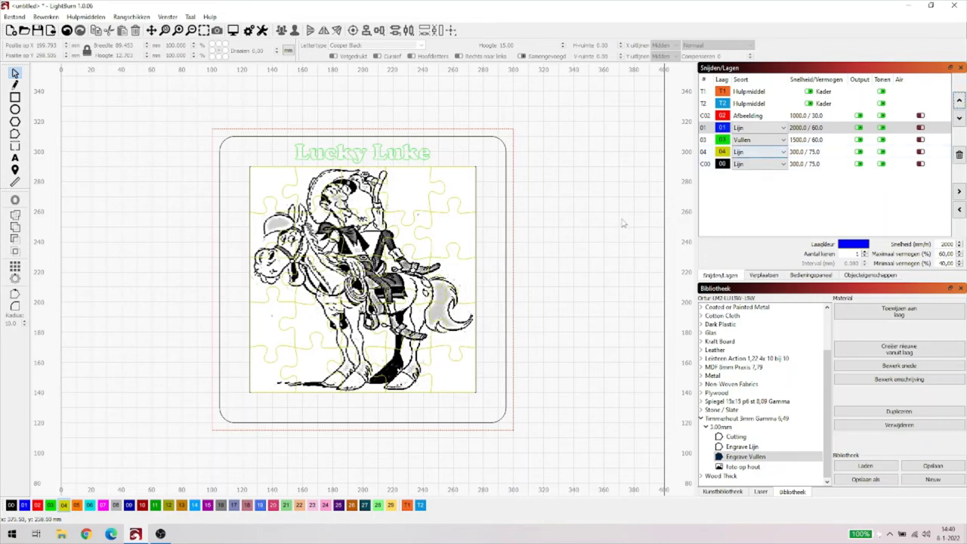
Review the layers one by one in their cut order, from image layer 02 through to outline layer 00.
left_click(702, 129)
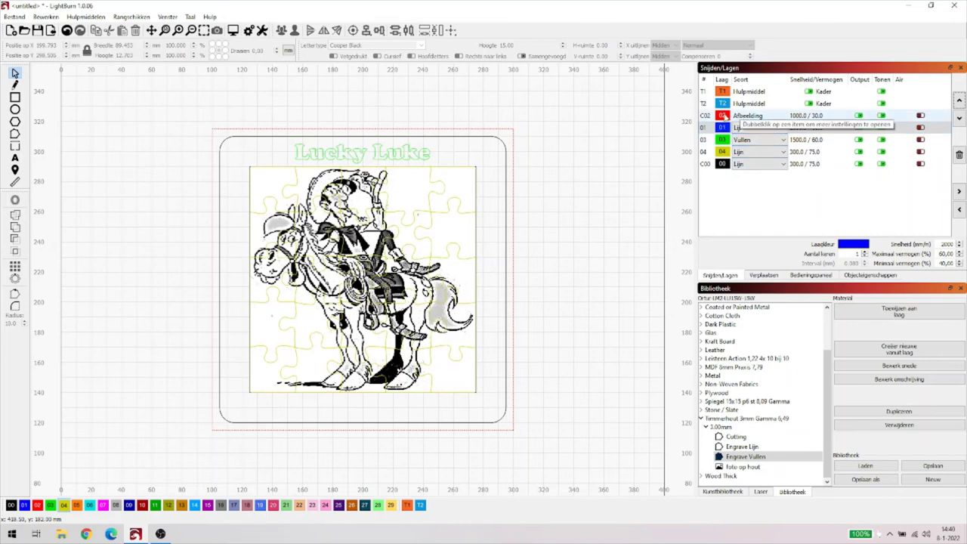
left_click(705, 117)
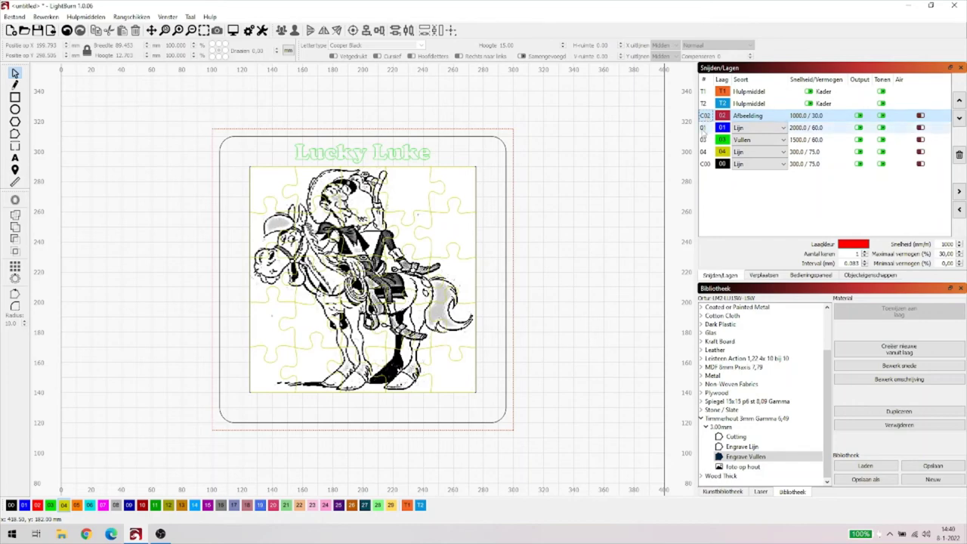
left_click(704, 129)
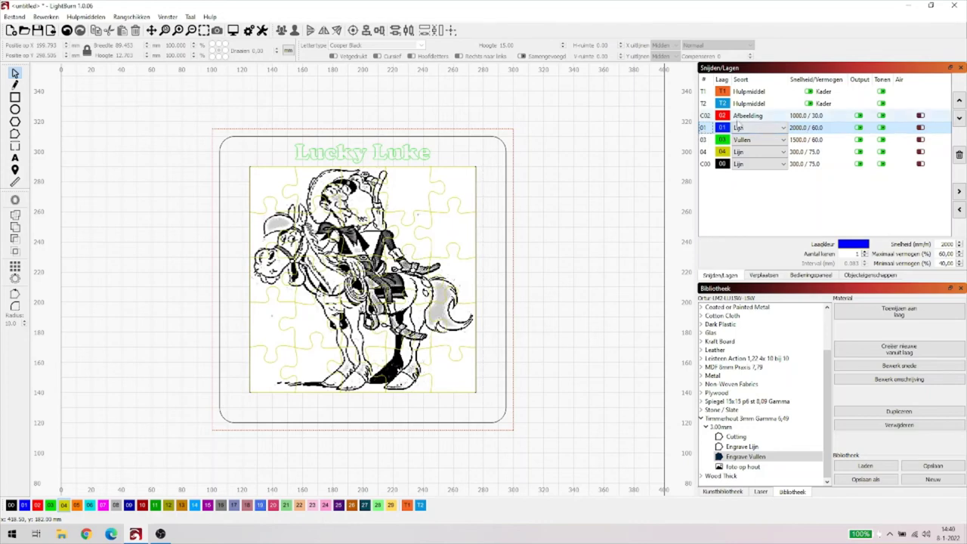
left_click(802, 144)
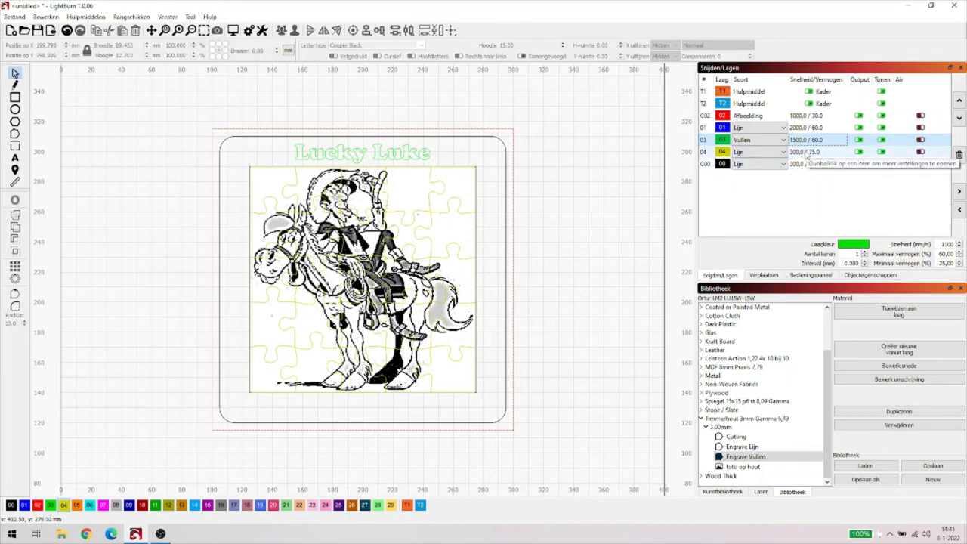
left_click(808, 153)
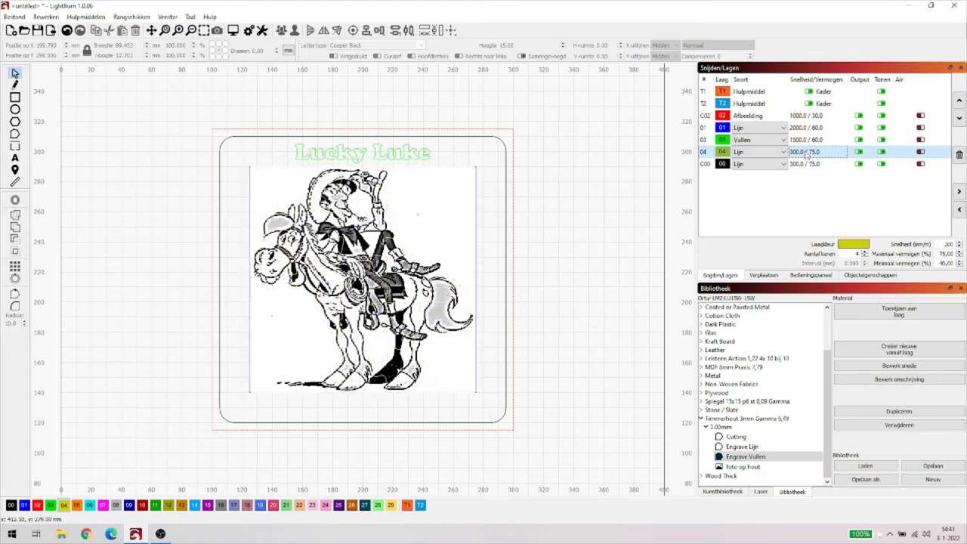
left_click(799, 167)
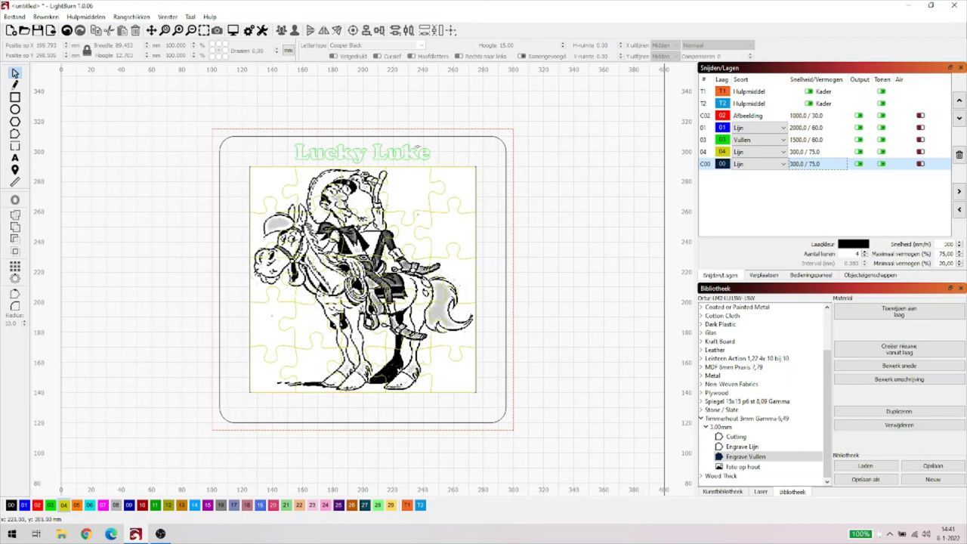
Turn off output and visibility for layers 03 and 04, and hide tool layers T1 and T2.
left_click(859, 140)
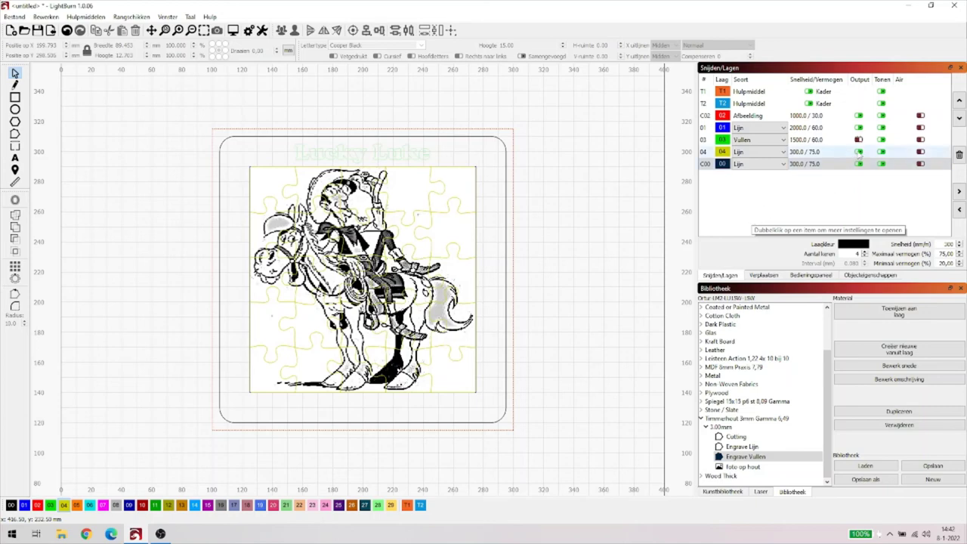
left_click(859, 153)
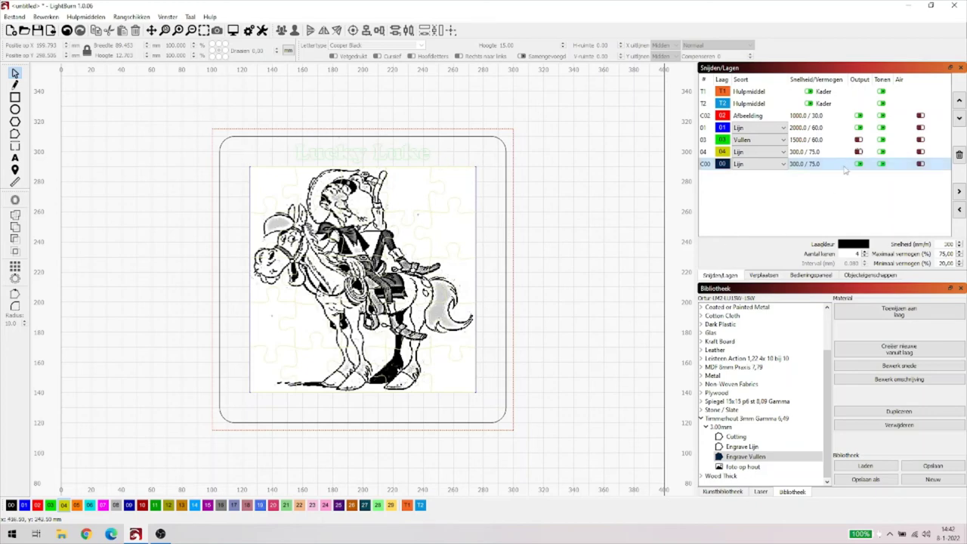
left_click(882, 140)
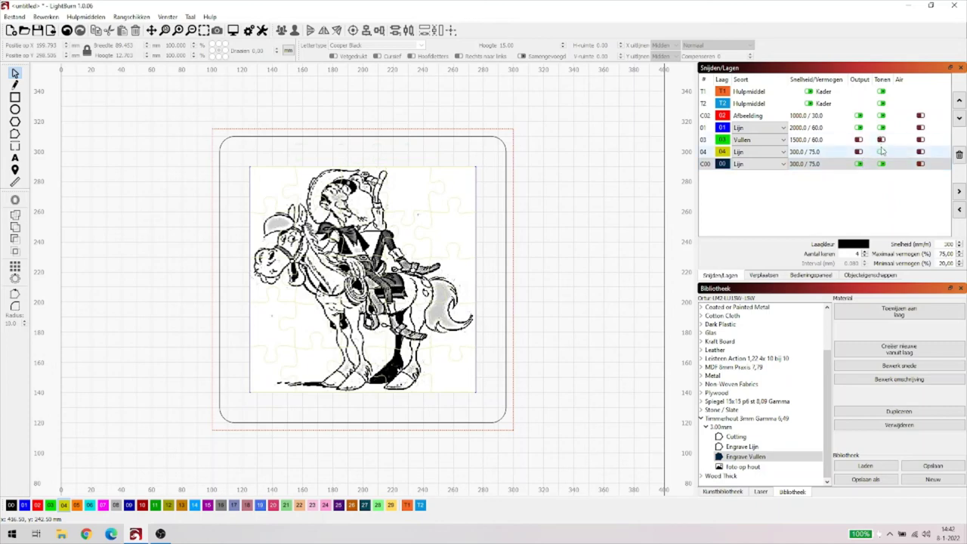
left_click(882, 152)
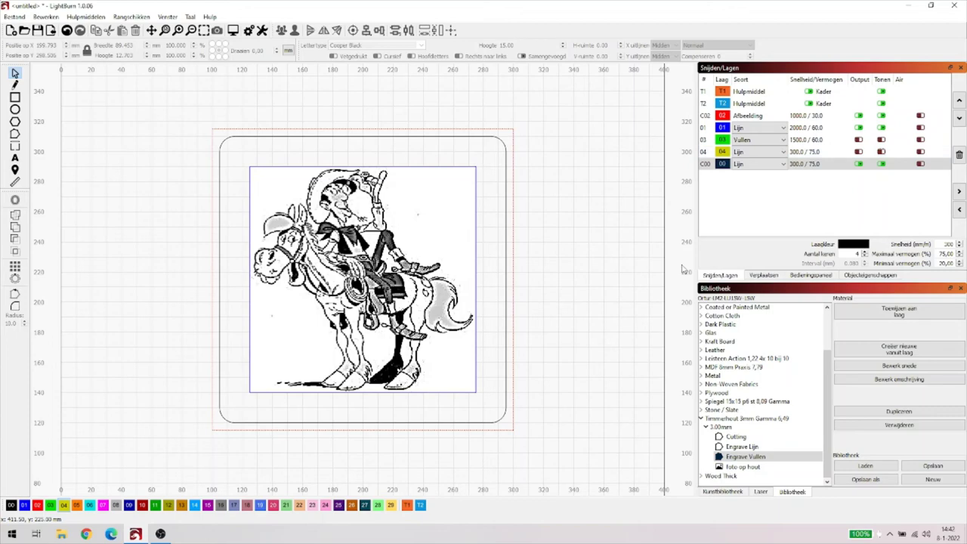
left_click(883, 93)
left_click(882, 103)
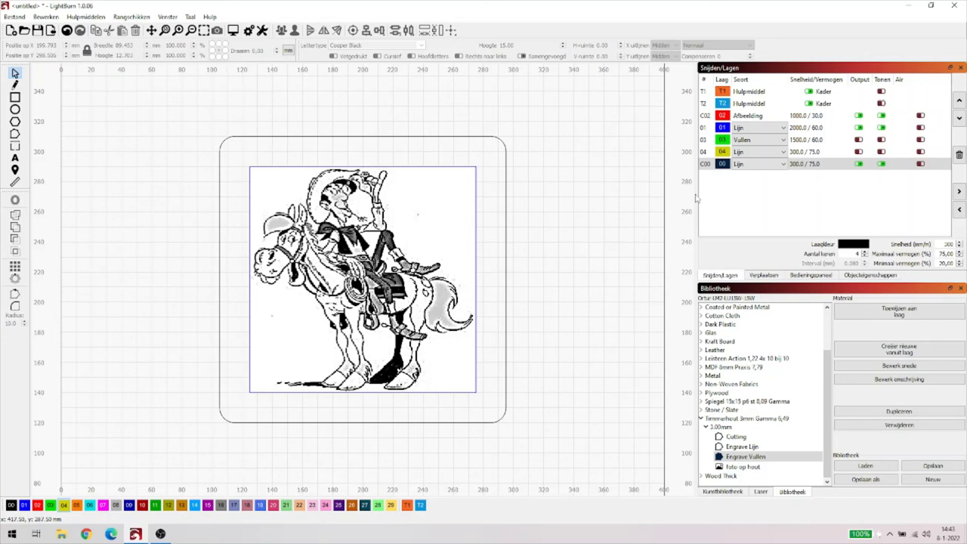
Turn output and visibility for layers 03 and 04 back on, and show tool layers T1 and T2.
left_click(859, 141)
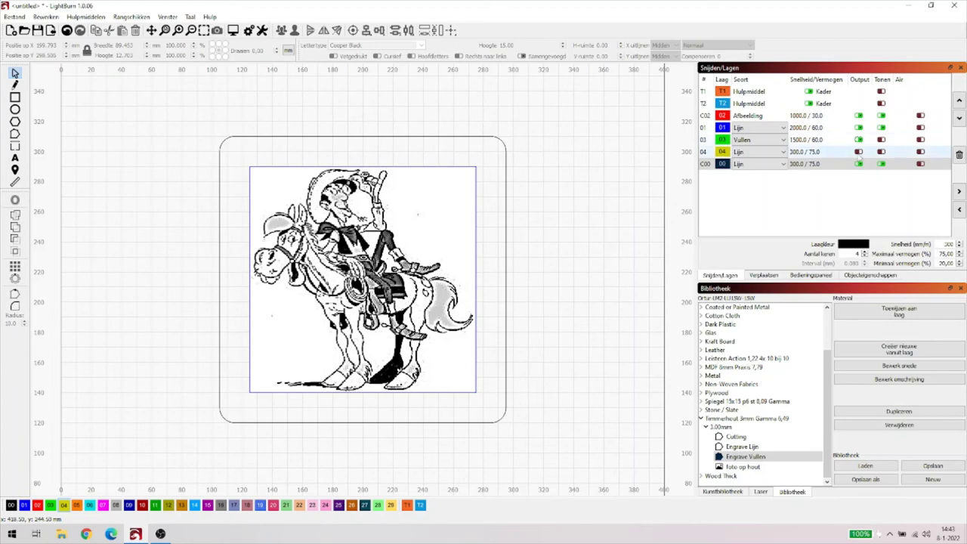
left_click(881, 150)
left_click(882, 140)
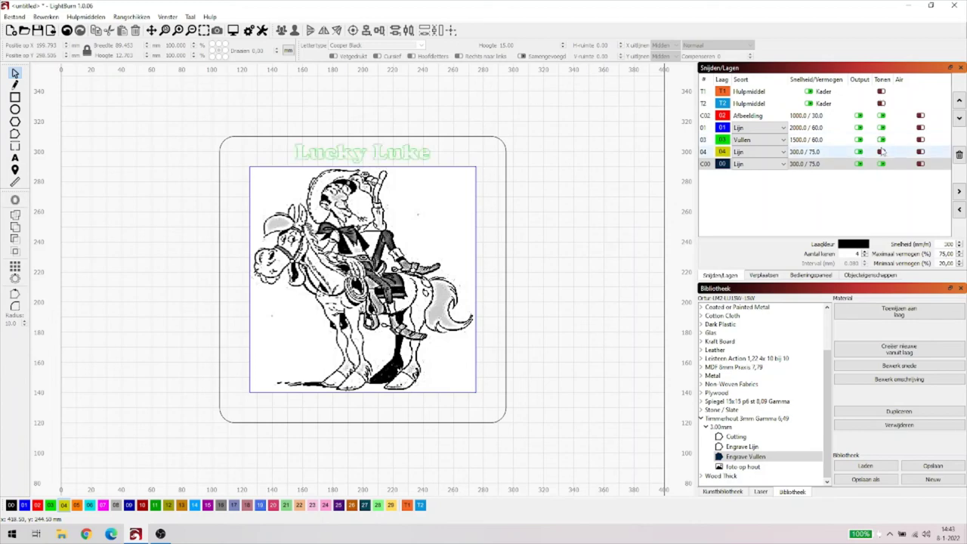
left_click(881, 152)
left_click(882, 91)
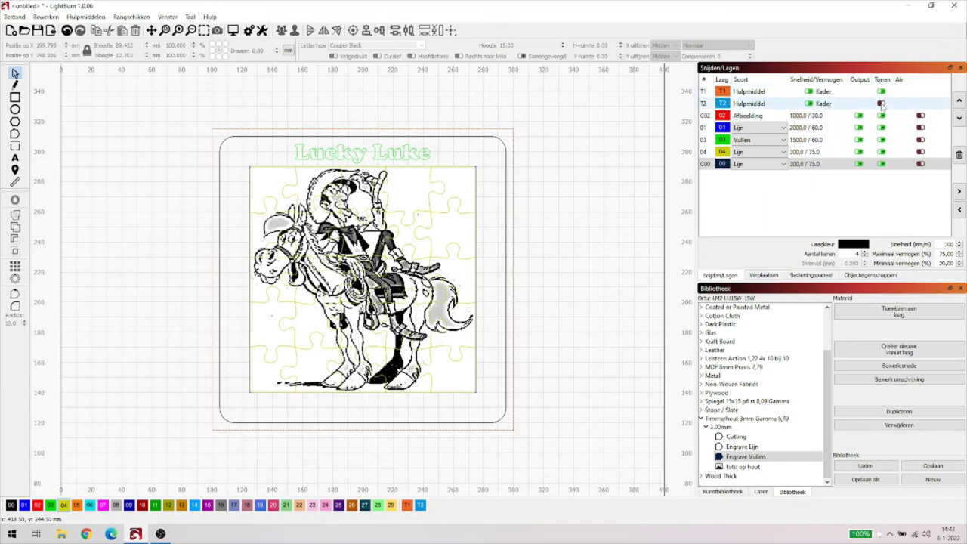
left_click(882, 103)
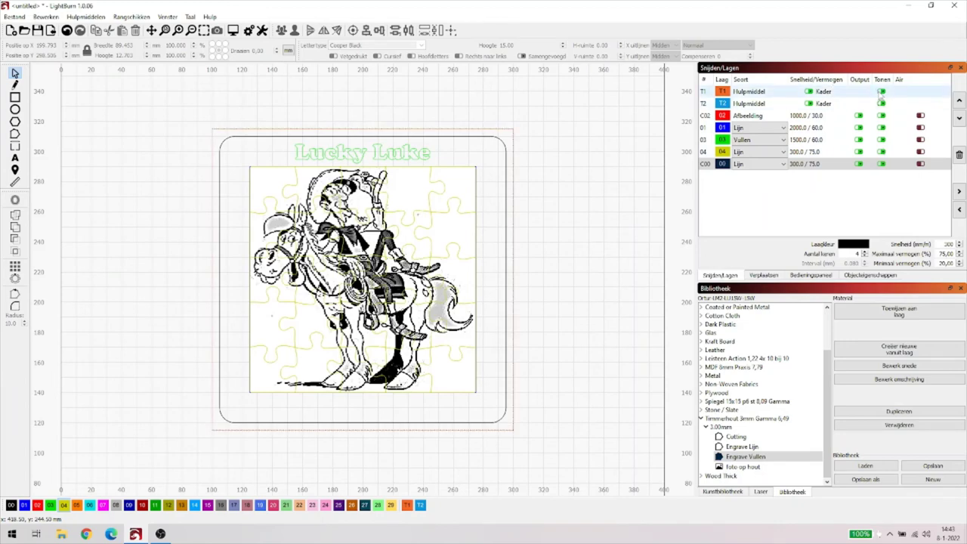
Hide tool layers T1 and T2 in the workspace.
left_click(881, 92)
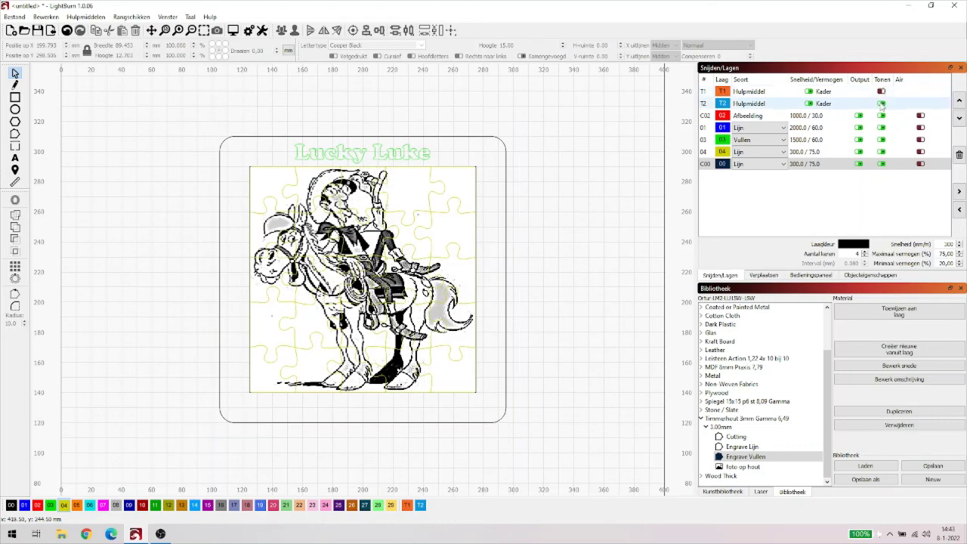
left_click(881, 104)
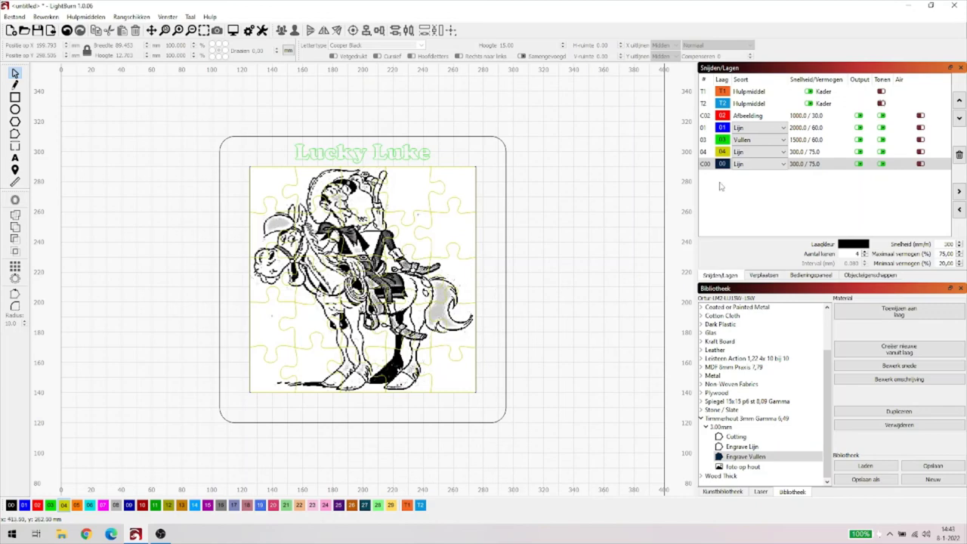
Review the speed, power and pass settings of layers 03, 04 and 00.
left_click(811, 141)
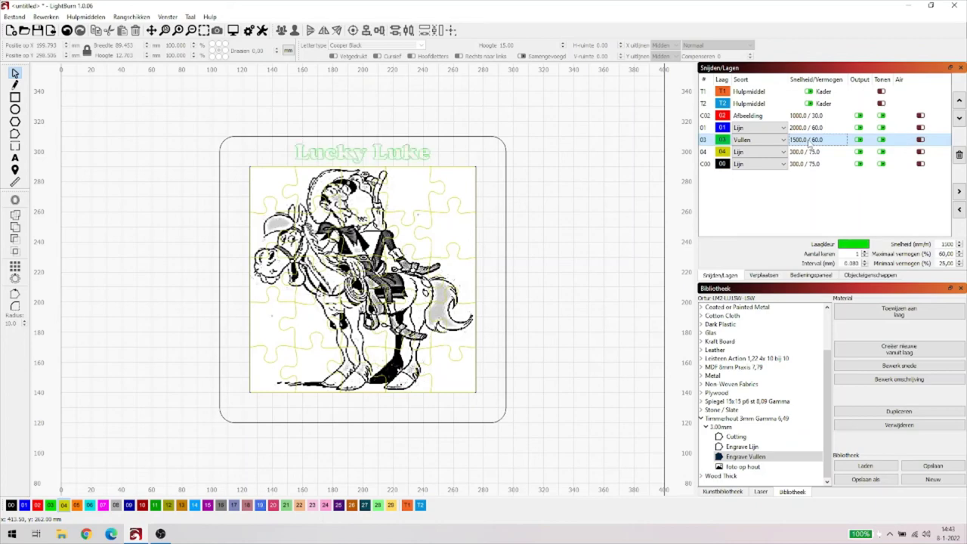
left_click(807, 152)
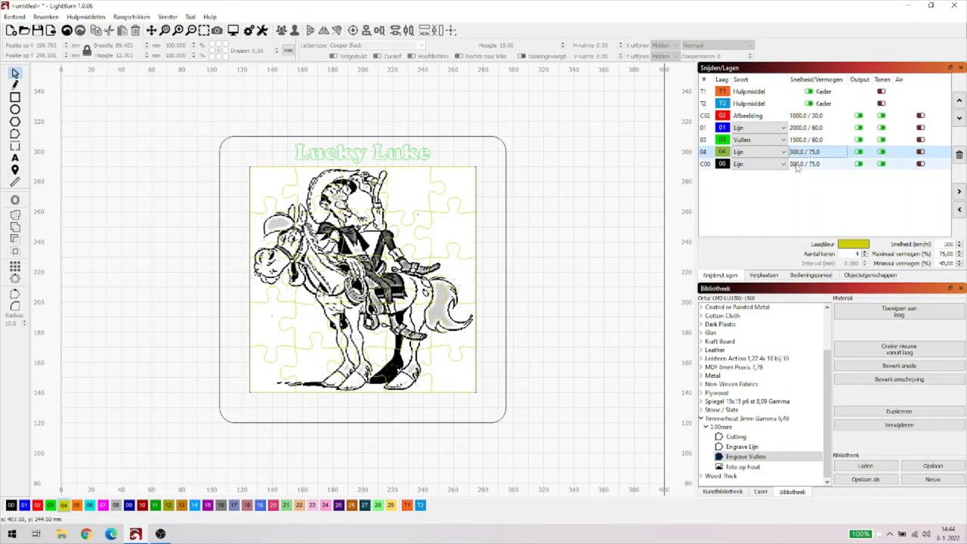
left_click(798, 166)
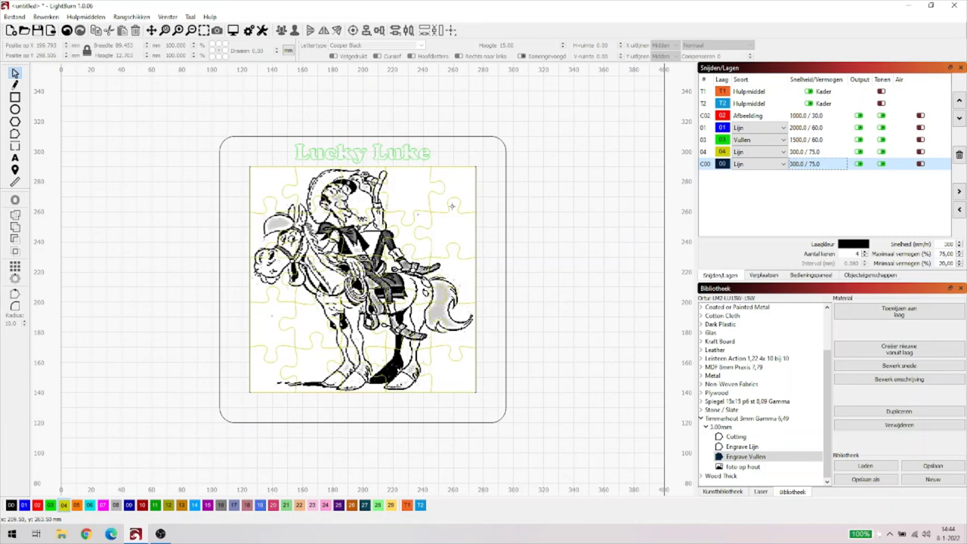
Show tool layers T1 and T2 in the workspace, and delete tool layer T2 with its associated objects.
left_click(881, 93)
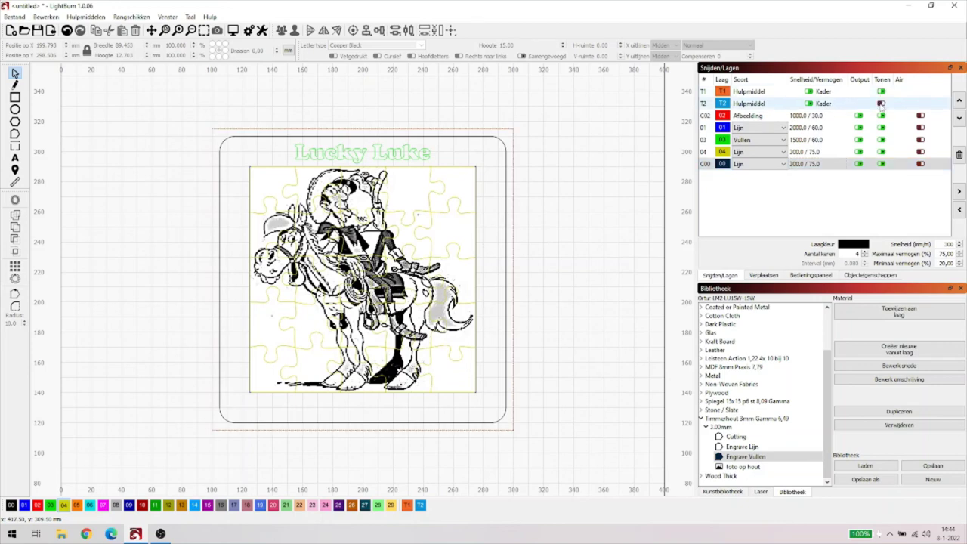
left_click(881, 104)
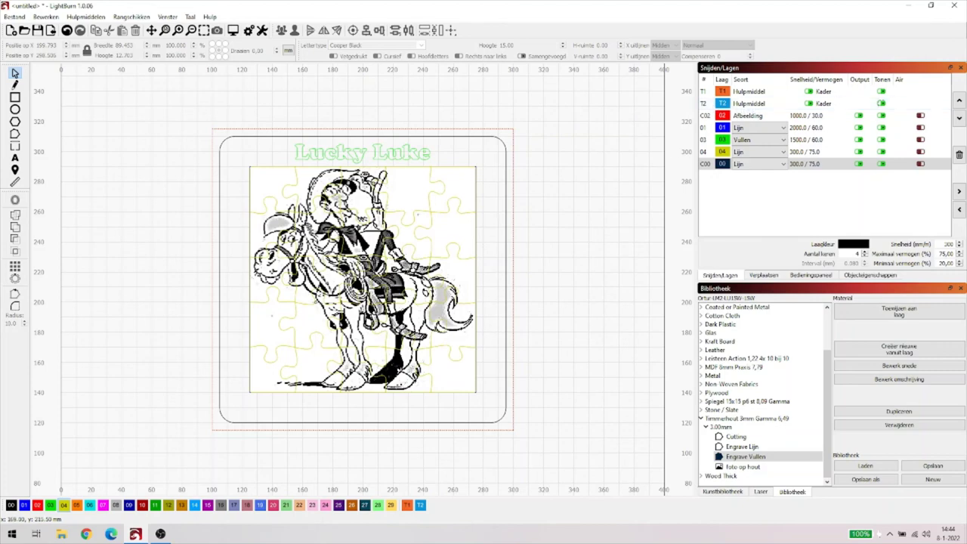
left_click(752, 106)
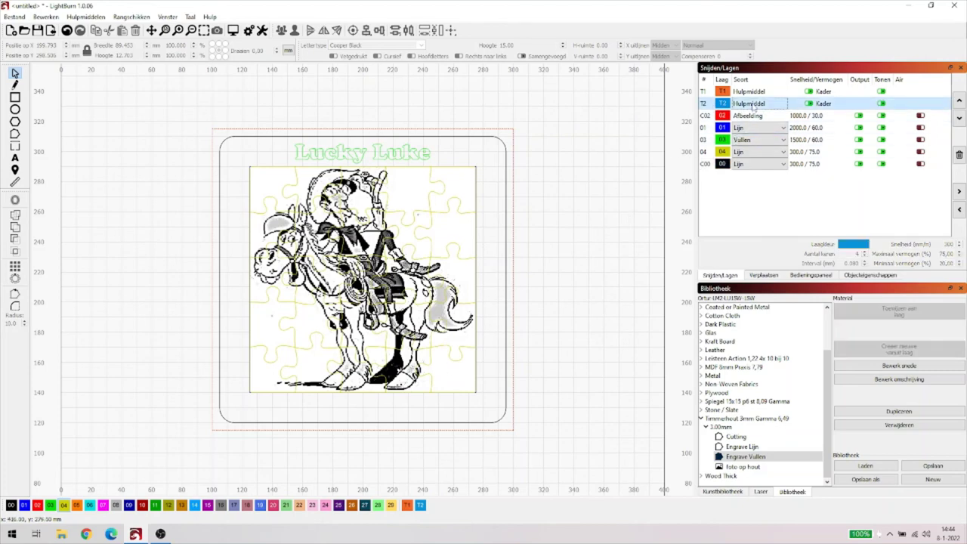
left_click(959, 154)
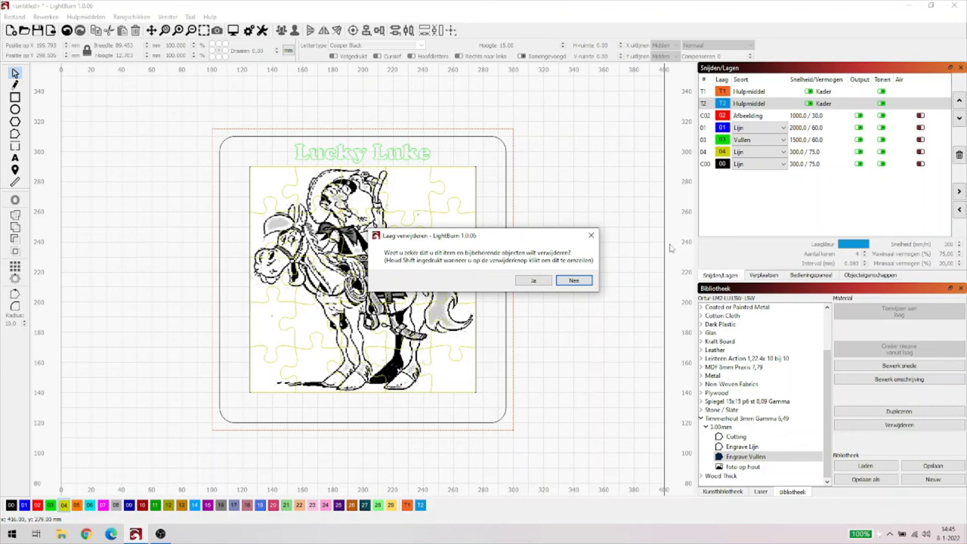
left_click(533, 281)
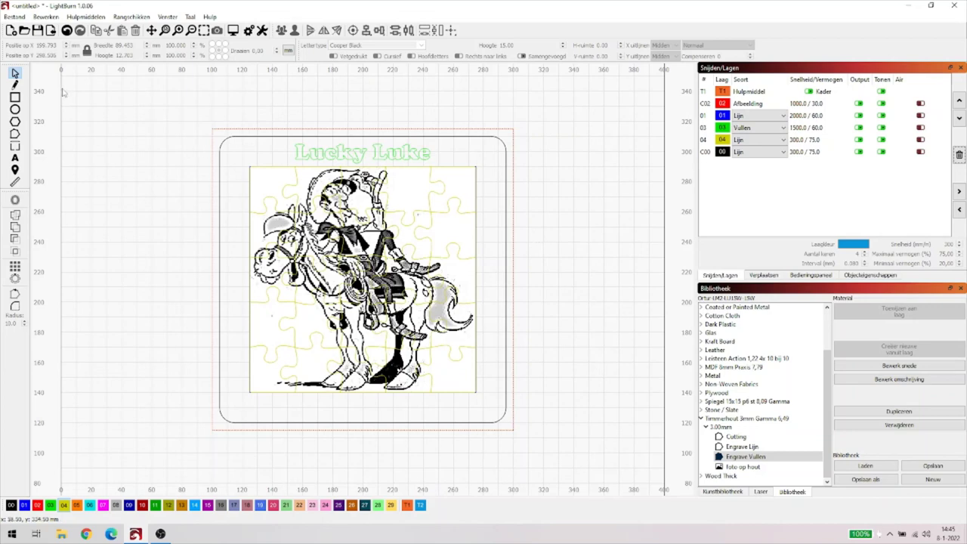
Save the project in the Lbrn folder as a LightBurn Project file named "Puzzel Lucky Luke 25st".
left_click(15, 16)
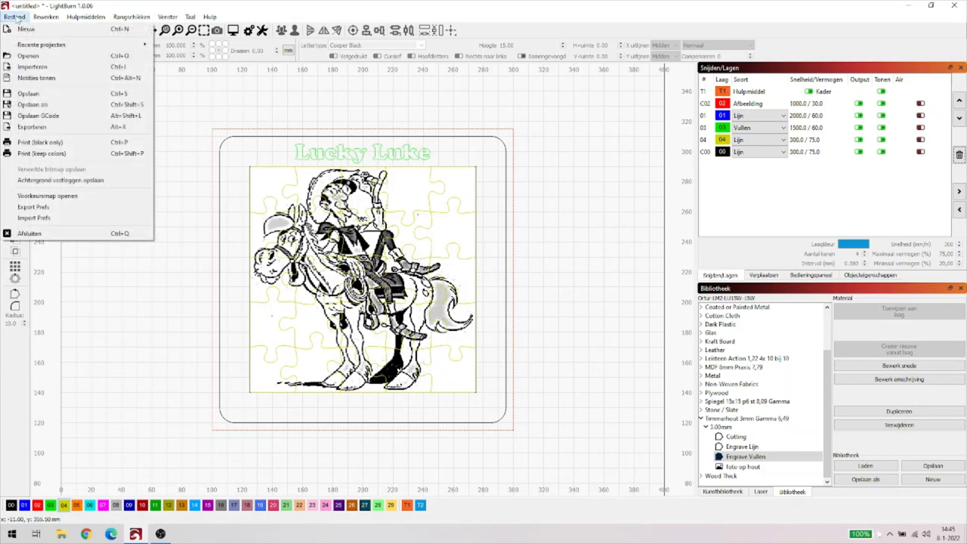
left_click(43, 106)
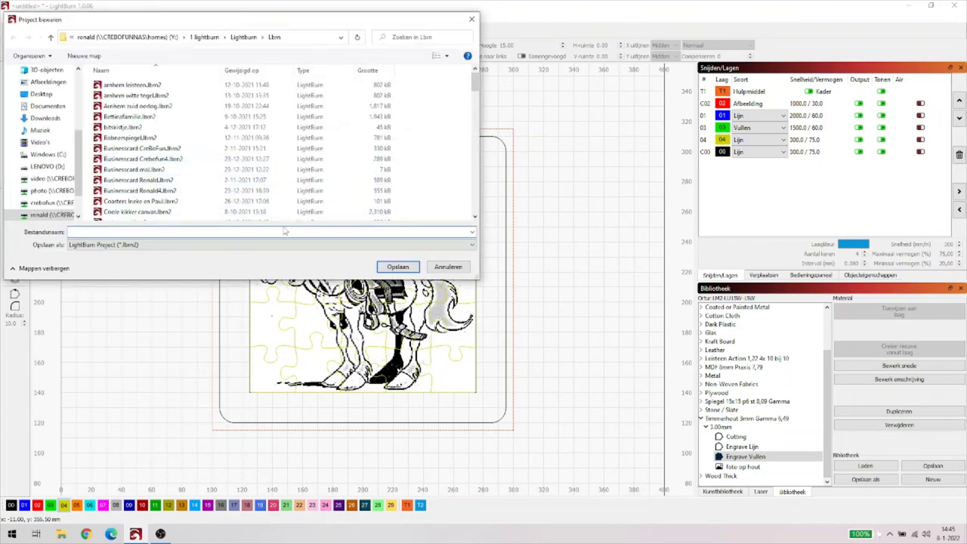
type("P")
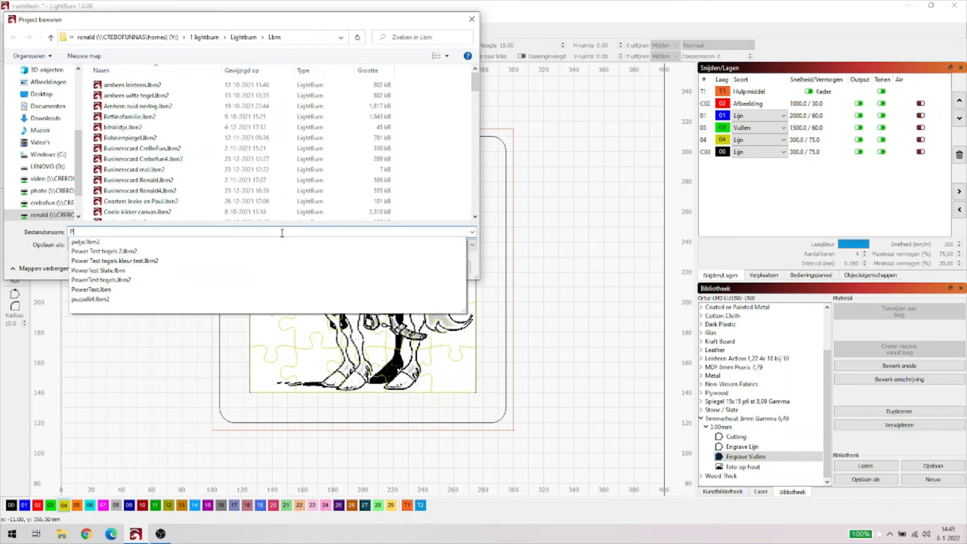
type("uzzel Lu")
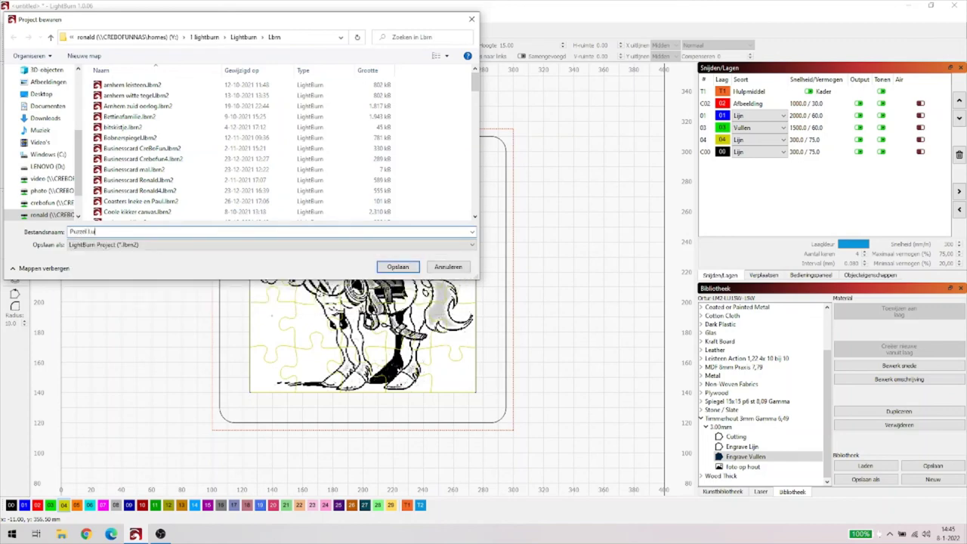
type("cky Luke 25st")
key("Return")
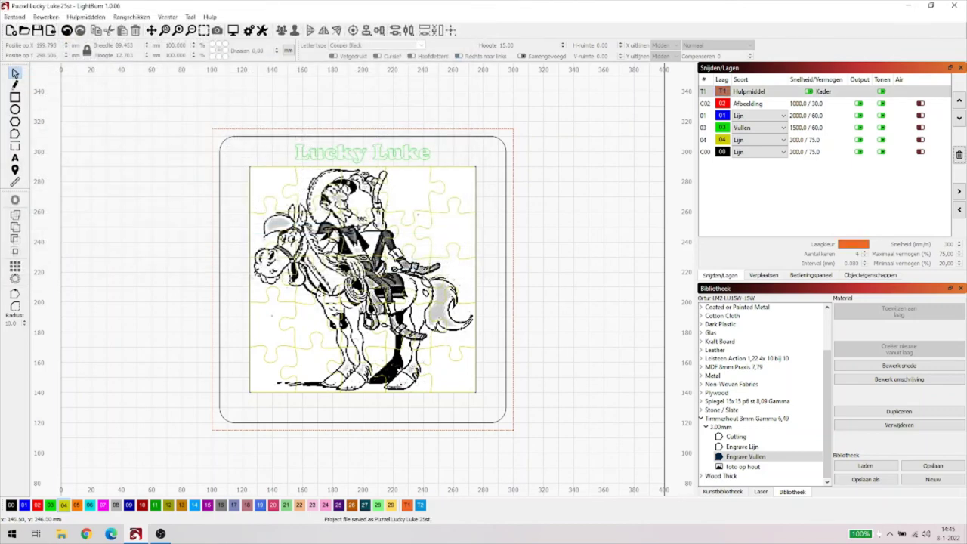